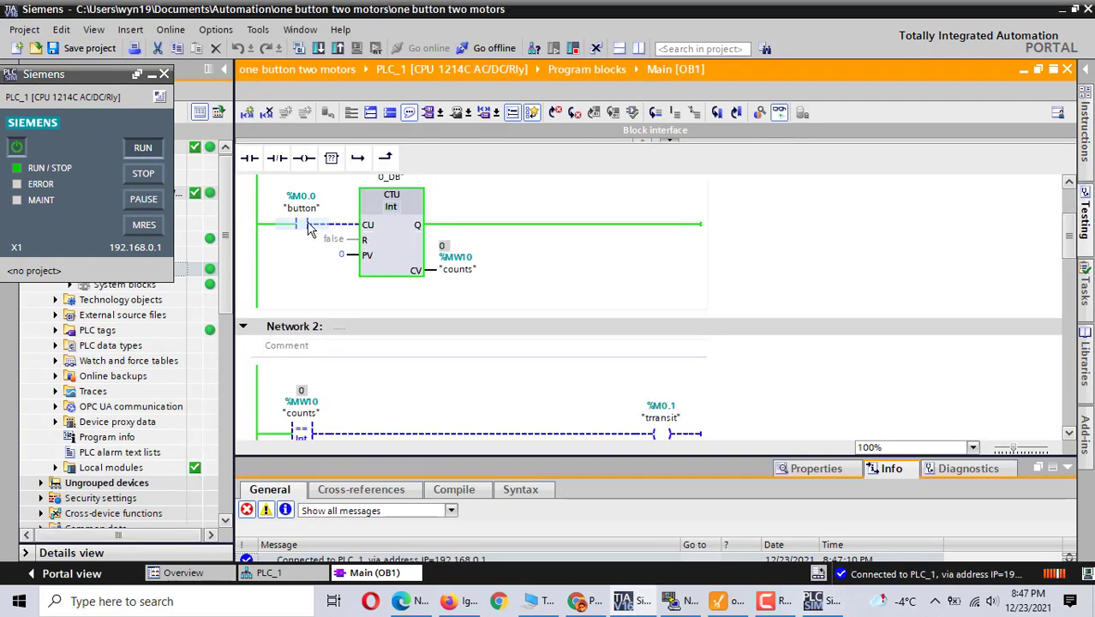
# Modify the "button" contact in Network 1 to 1 and check the motor coils in Networks 3 and 4.
pyautogui.moveTo(428, 231)
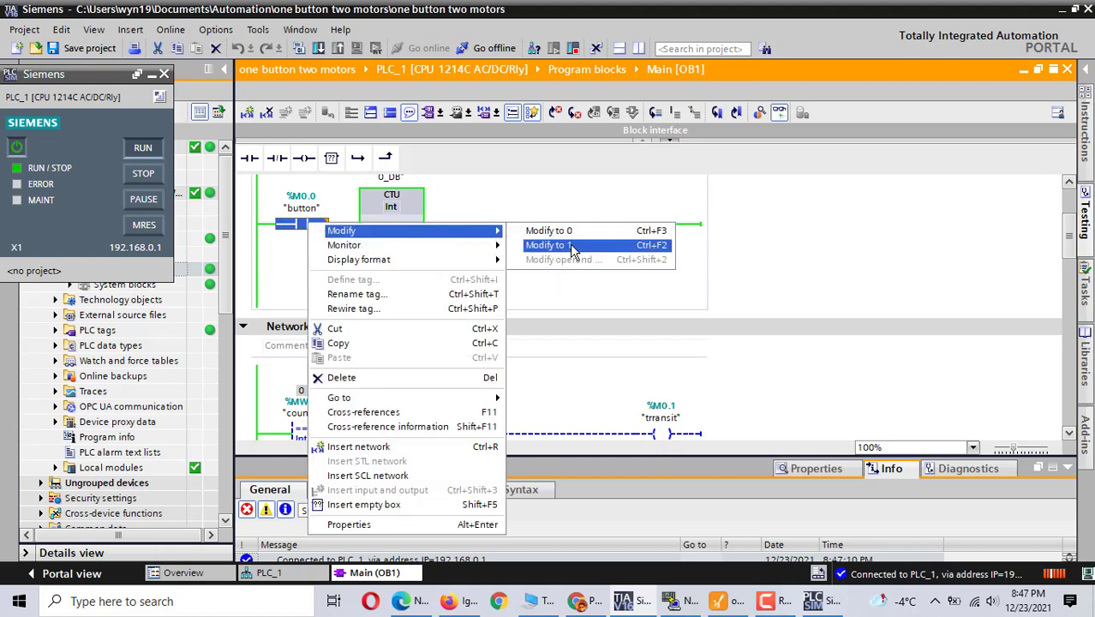
pyautogui.click(570, 245)
pyautogui.scroll(-3, 843, 280)
pyautogui.scroll(-2, 844, 288)
pyautogui.scroll(2, 844, 289)
pyautogui.scroll(-2, 845, 288)
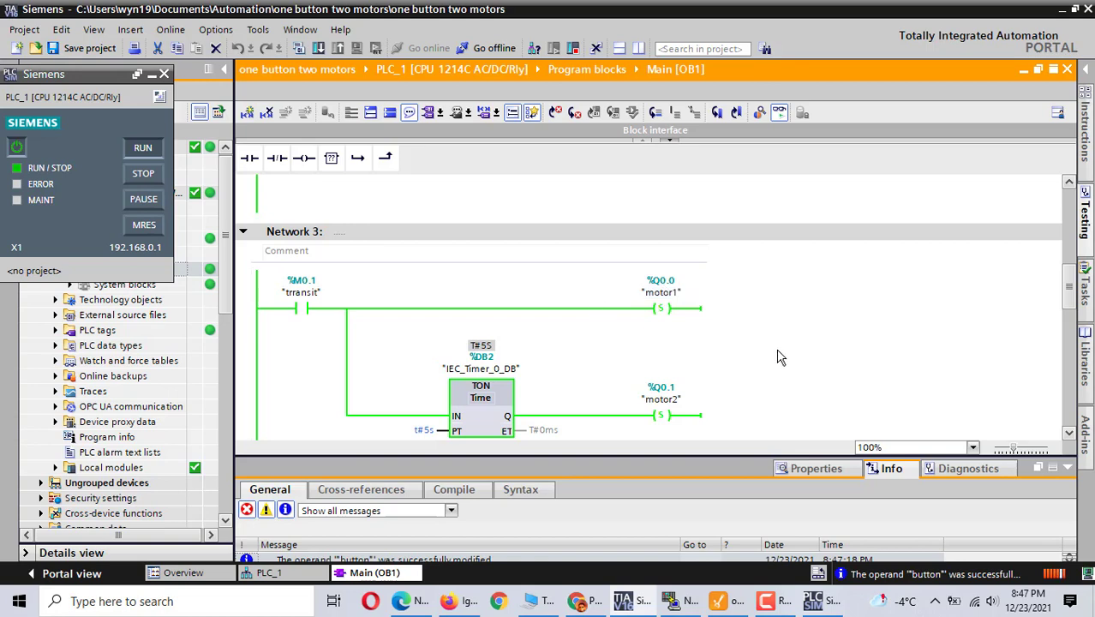
pyautogui.scroll(-2, 779, 357)
pyautogui.scroll(-2, 780, 357)
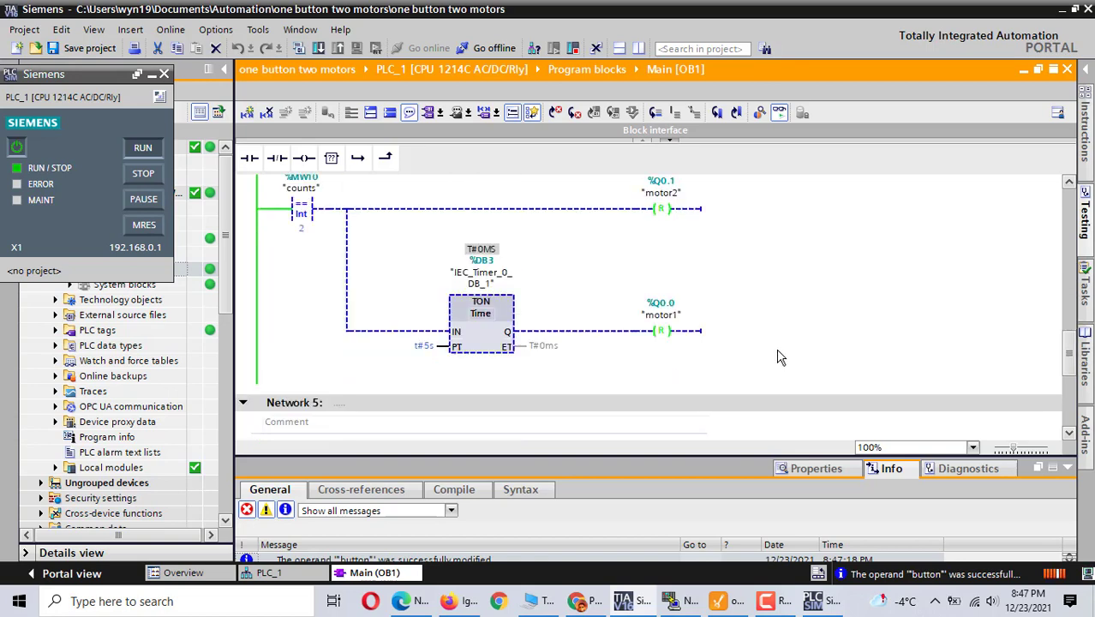
# Modify the "button" contact in Network 1 back to 0.
pyautogui.scroll(6, 780, 357)
pyautogui.scroll(4, 780, 358)
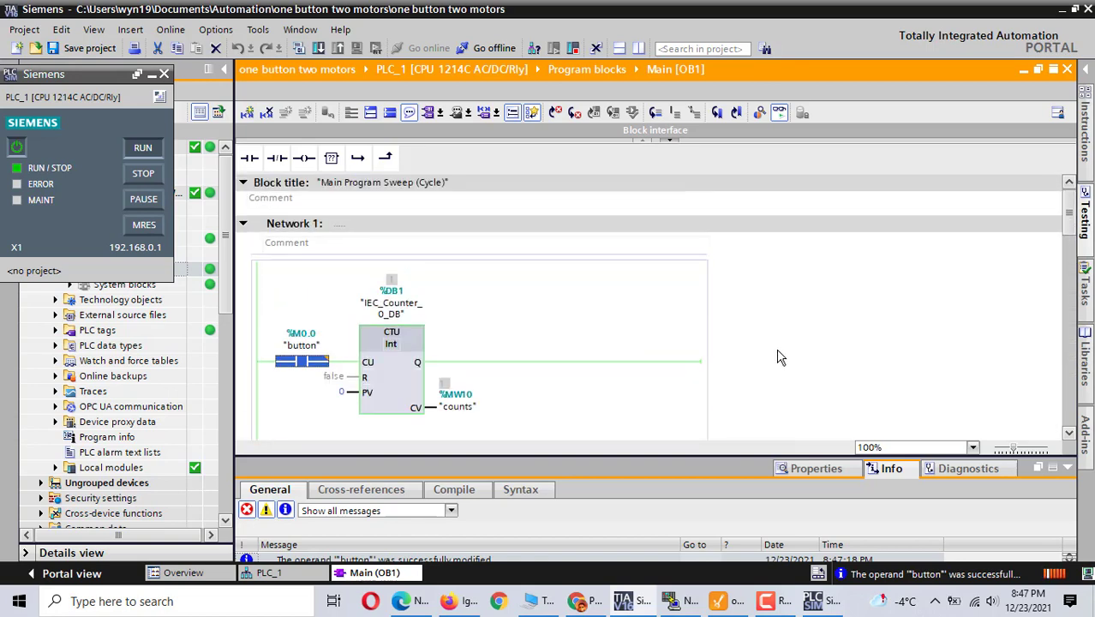
pyautogui.rightClick(309, 359)
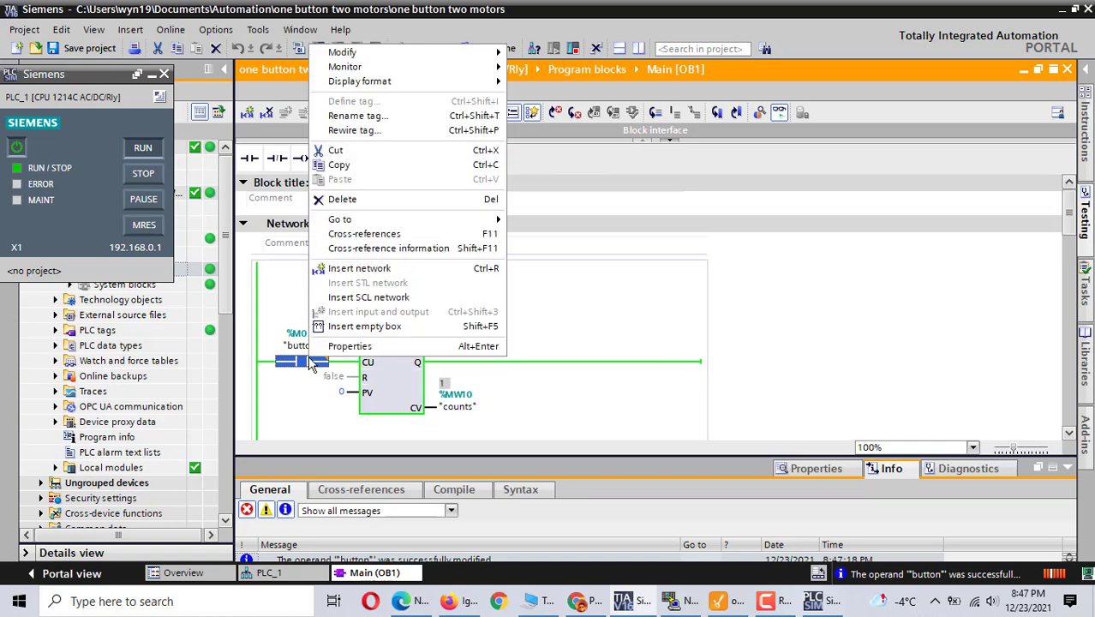
pyautogui.moveTo(367, 53)
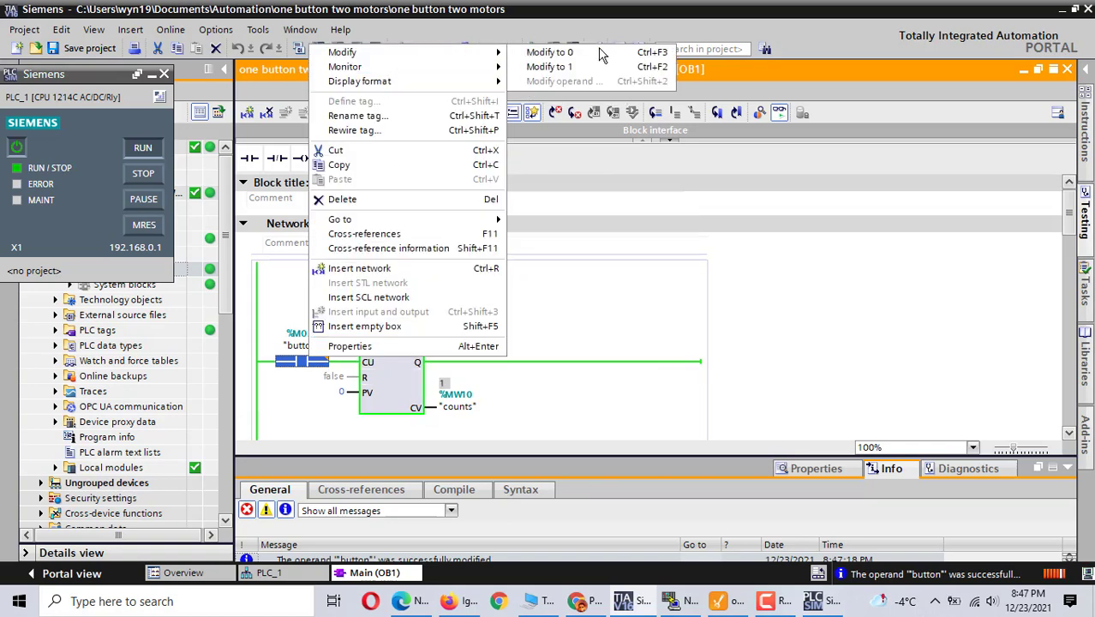
pyautogui.click(537, 52)
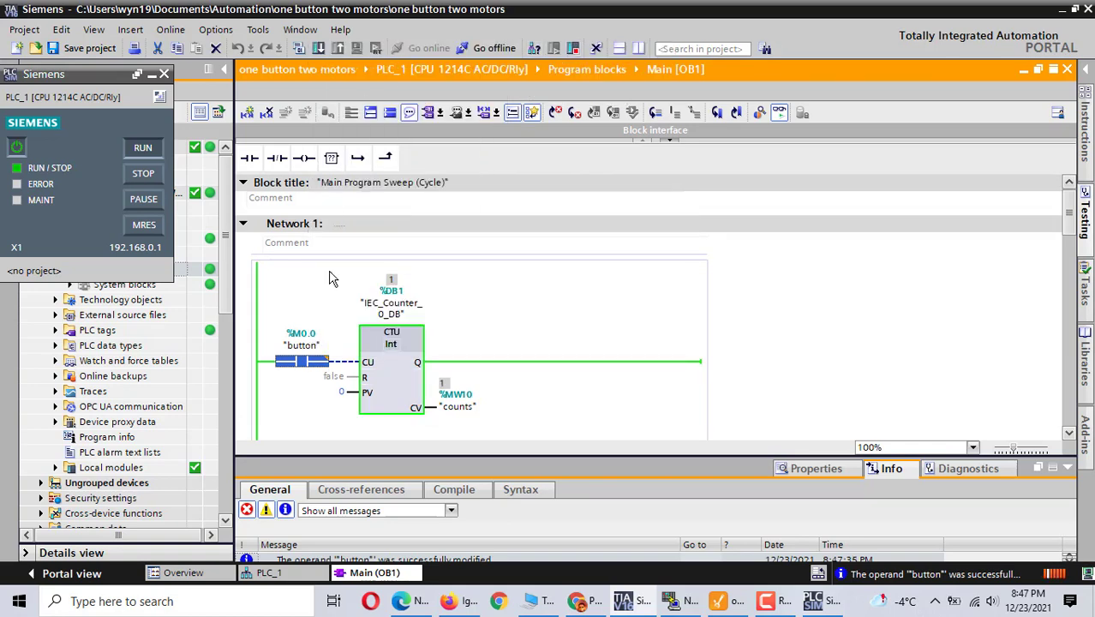
# Modify the "button" contact to 1 for the second count and check the motor reset coils in Network 4.
pyautogui.rightClick(313, 360)
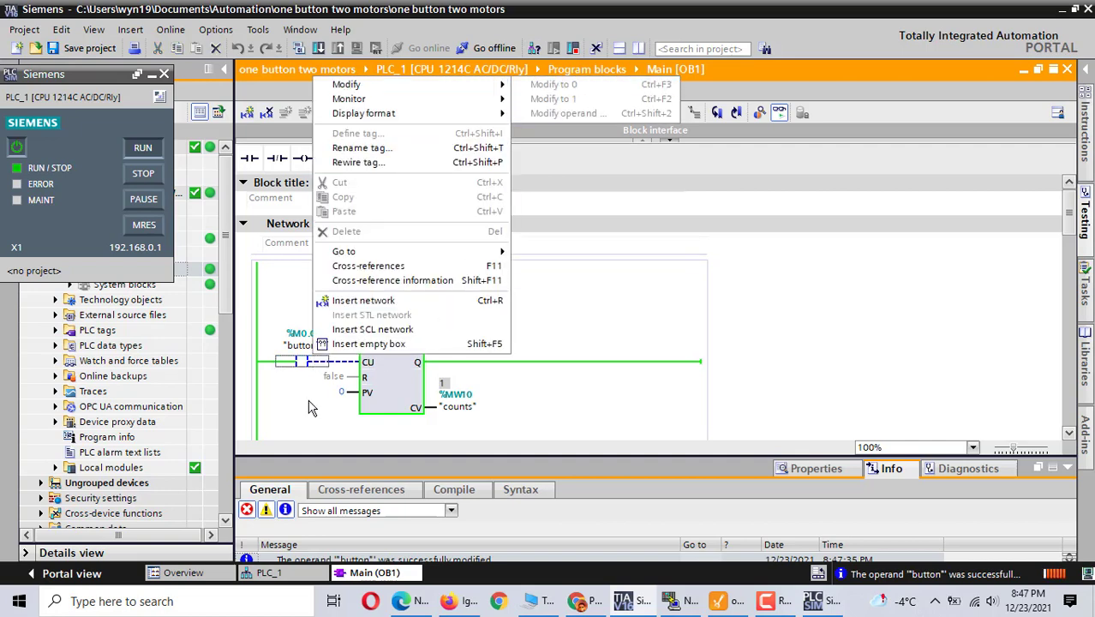
pyautogui.rightClick(291, 371)
pyautogui.moveTo(430, 97)
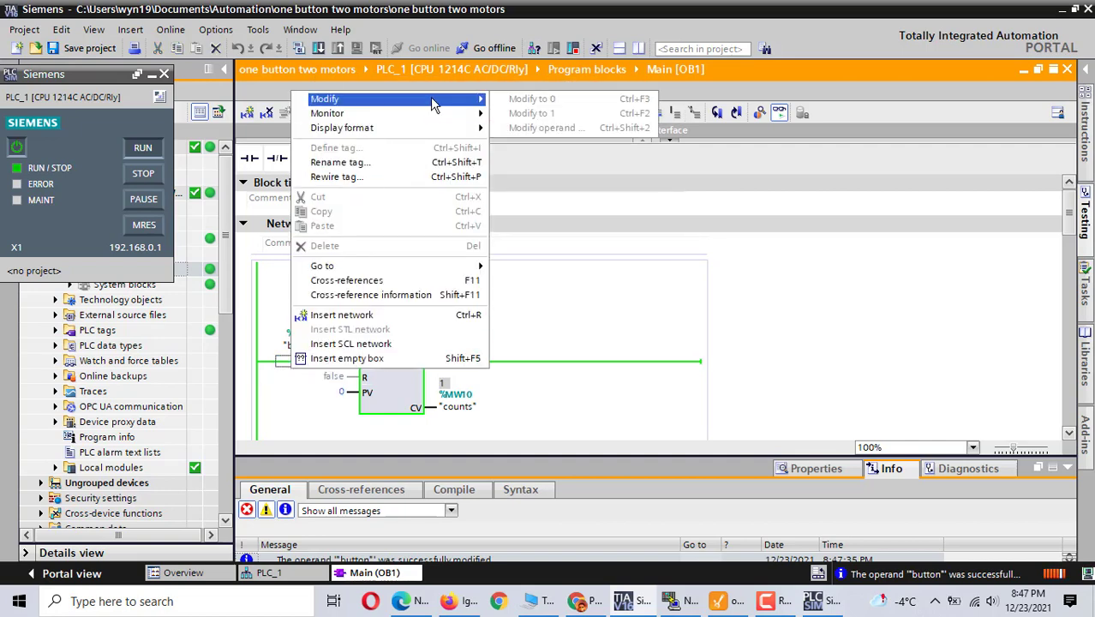
pyautogui.click(290, 377)
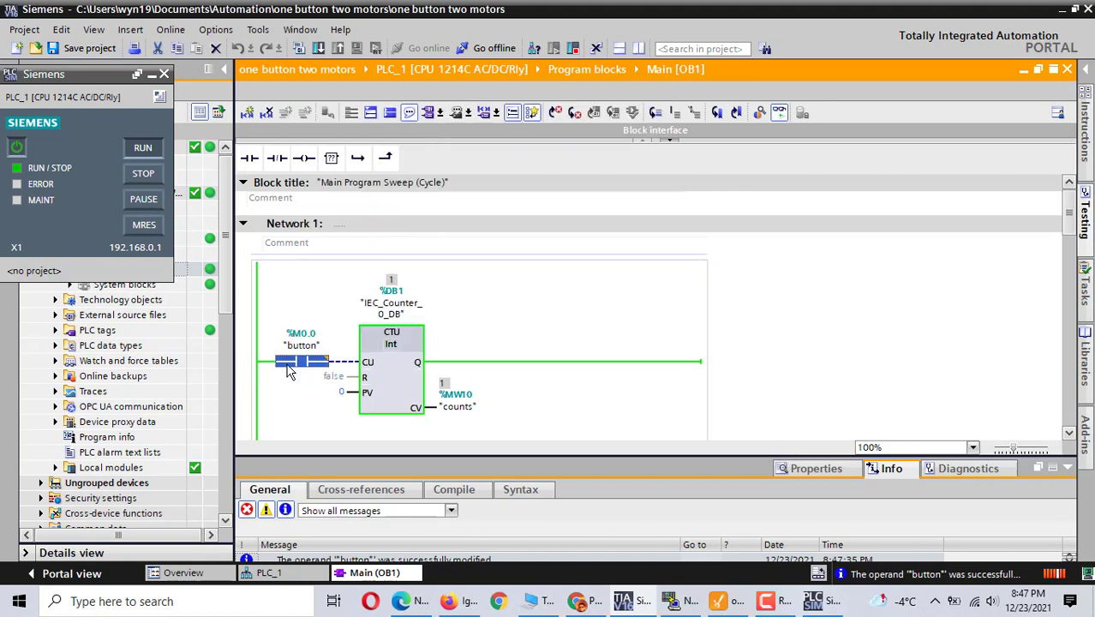
pyautogui.rightClick(289, 363)
pyautogui.moveTo(407, 57)
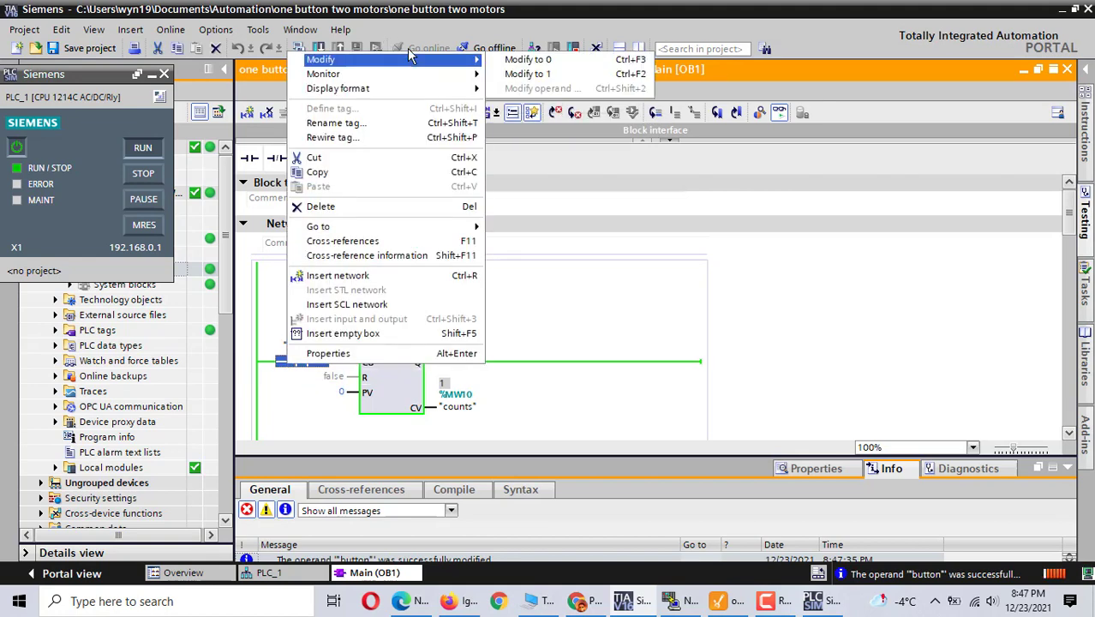
pyautogui.click(525, 73)
pyautogui.scroll(-10, 850, 340)
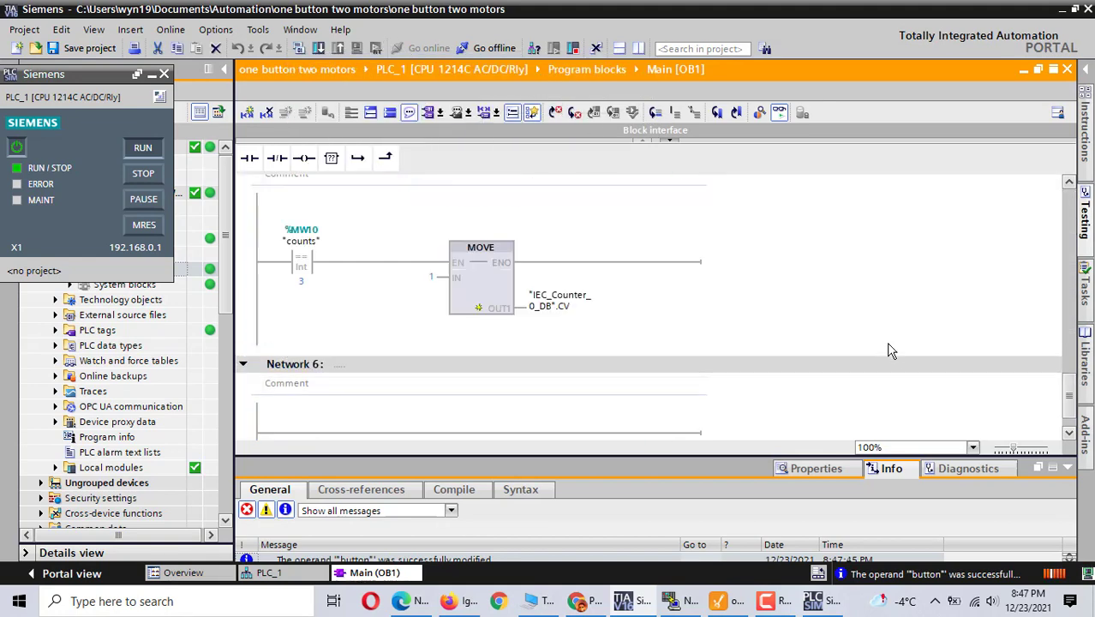
pyautogui.scroll(3, 891, 348)
pyautogui.scroll(2, 891, 348)
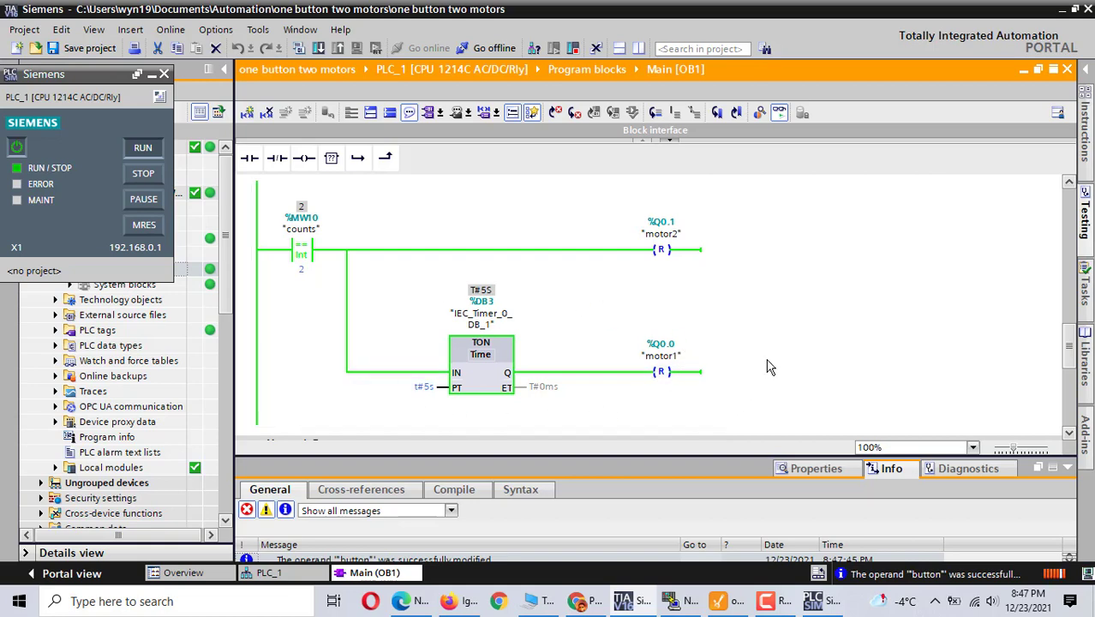
# Reset the "button" contact at the CTU counter input to 0.
pyautogui.scroll(5, 768, 367)
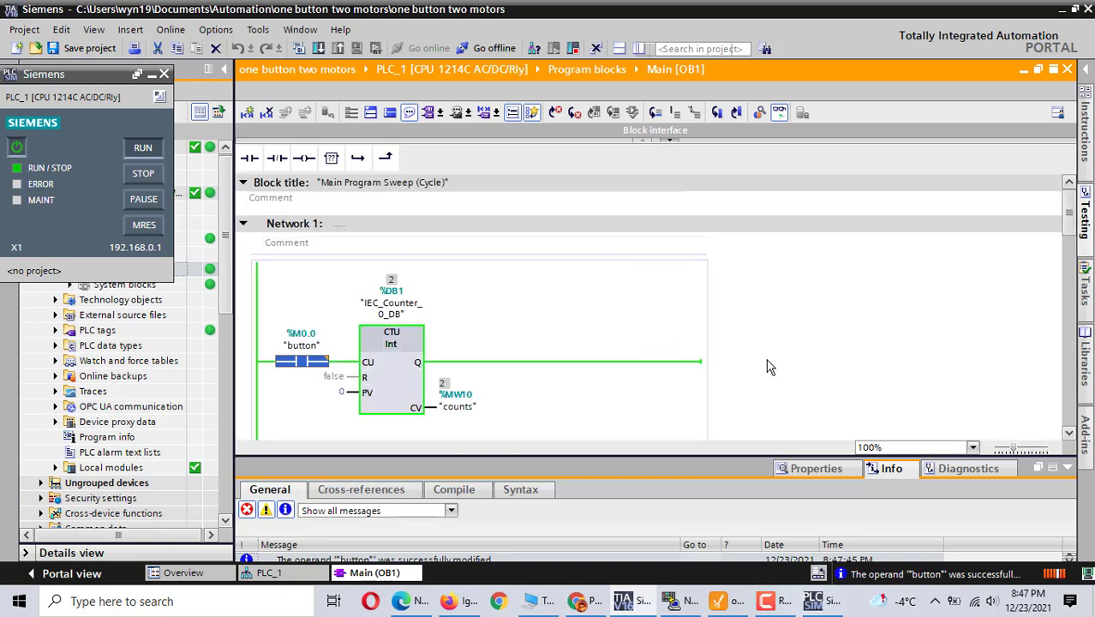
pyautogui.rightClick(307, 362)
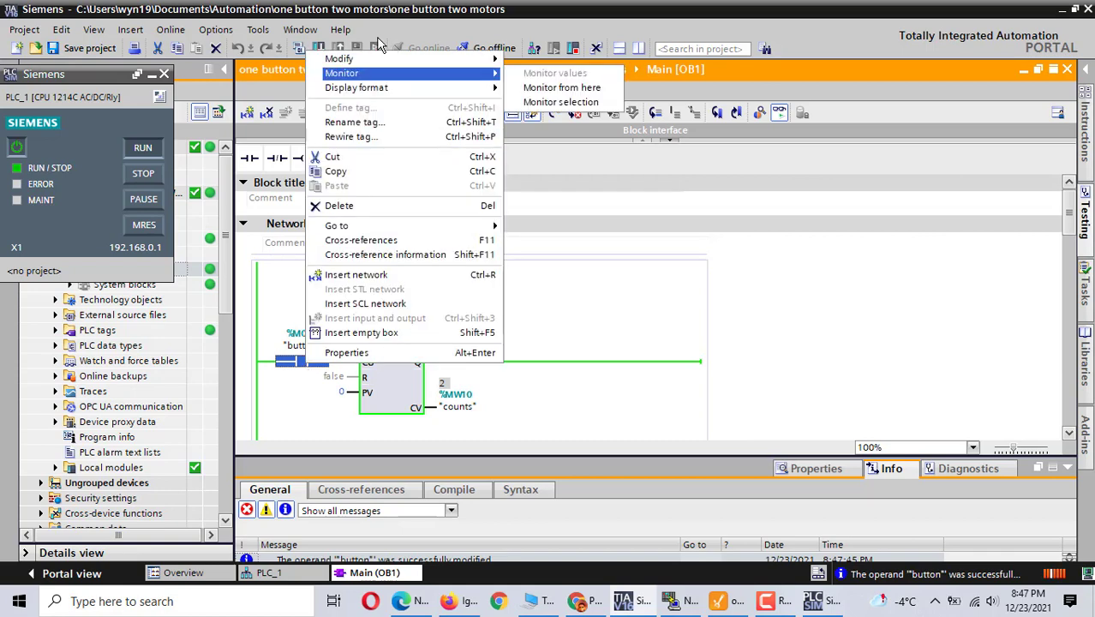
pyautogui.moveTo(389, 53)
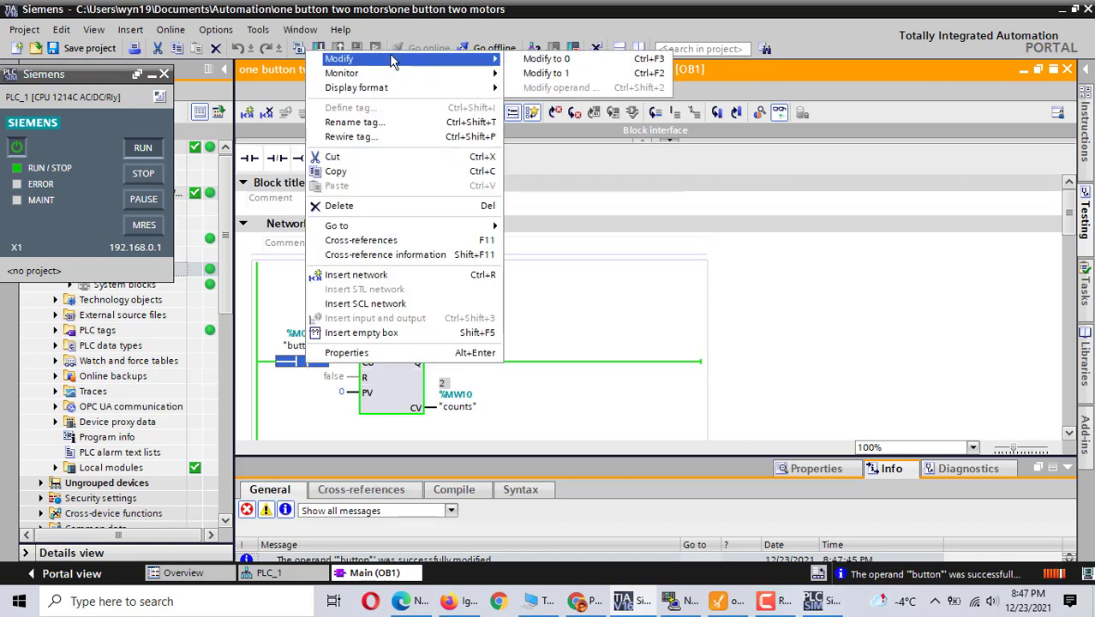
pyautogui.click(555, 59)
# Modify the "button" contact to 1 for the third count and check the motor logic in Networks 3 and 4.
pyautogui.rightClick(324, 355)
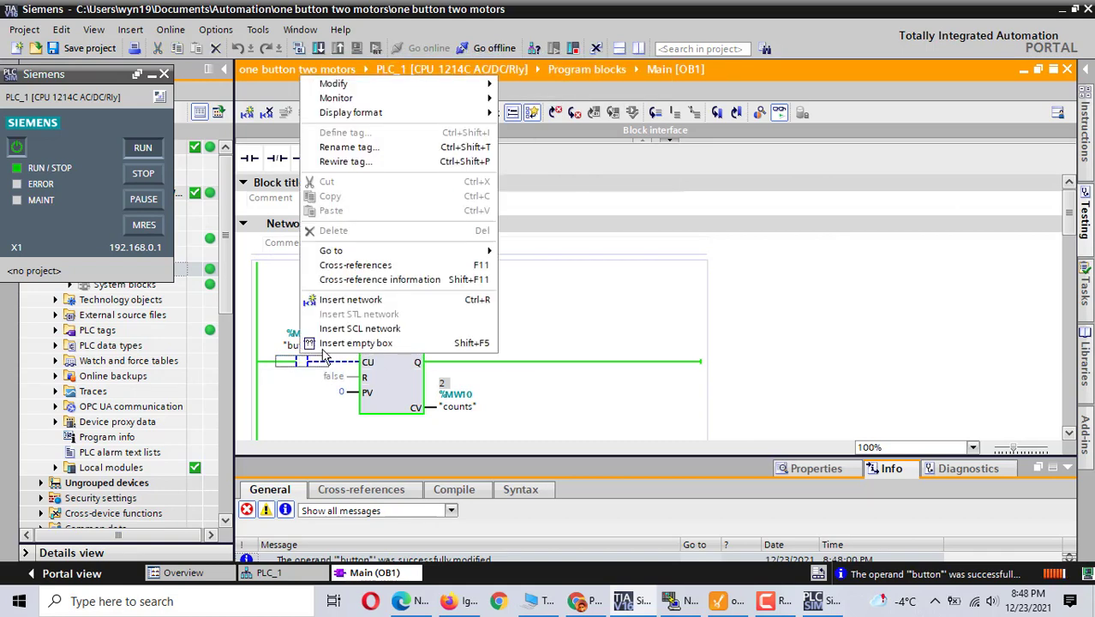
pyautogui.moveTo(406, 91)
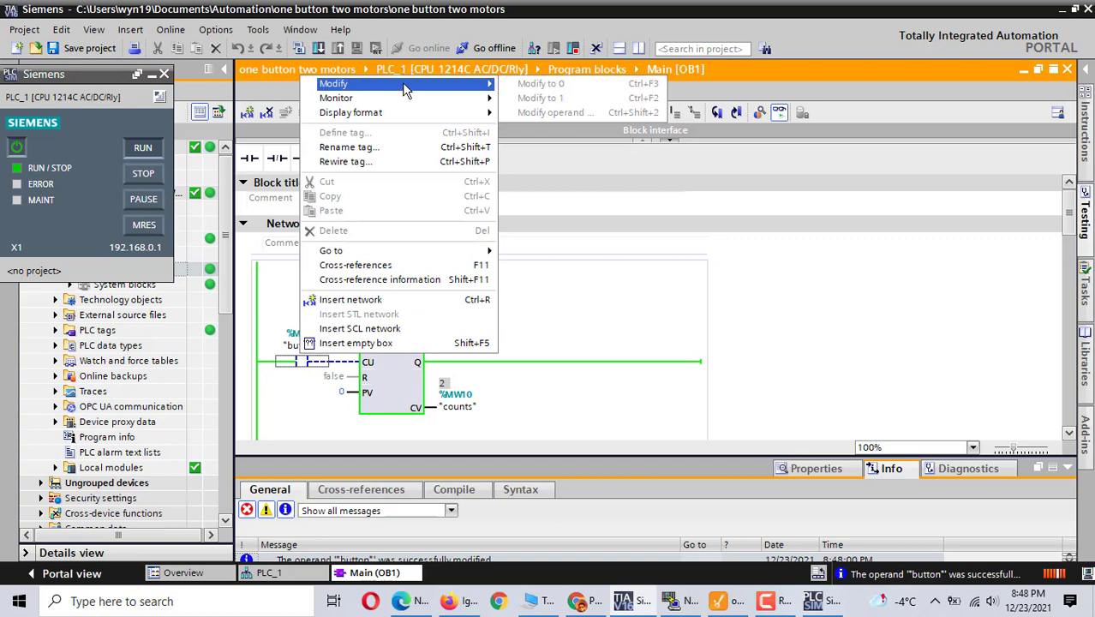
pyautogui.rightClick(310, 362)
pyautogui.moveTo(475, 63)
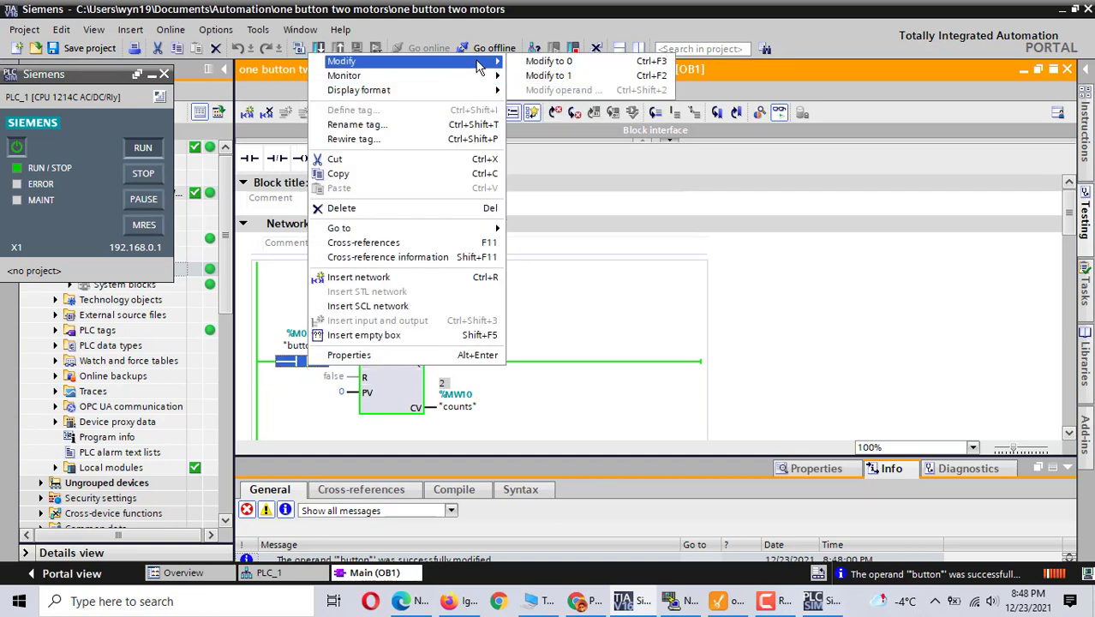
pyautogui.click(564, 76)
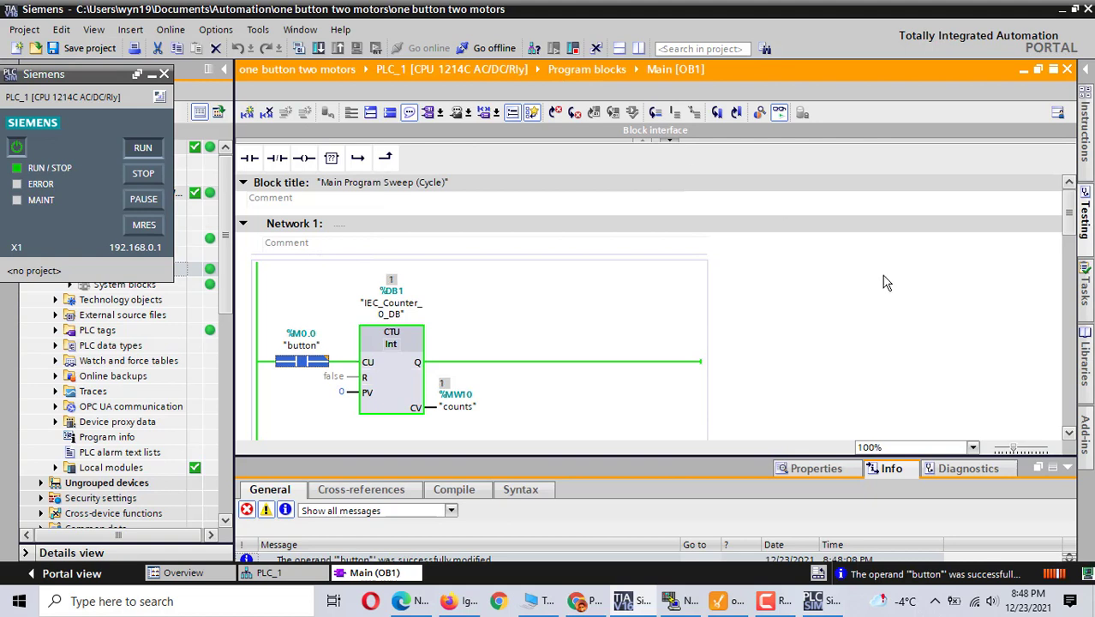
pyautogui.scroll(-5, 887, 283)
pyautogui.scroll(-3, 887, 282)
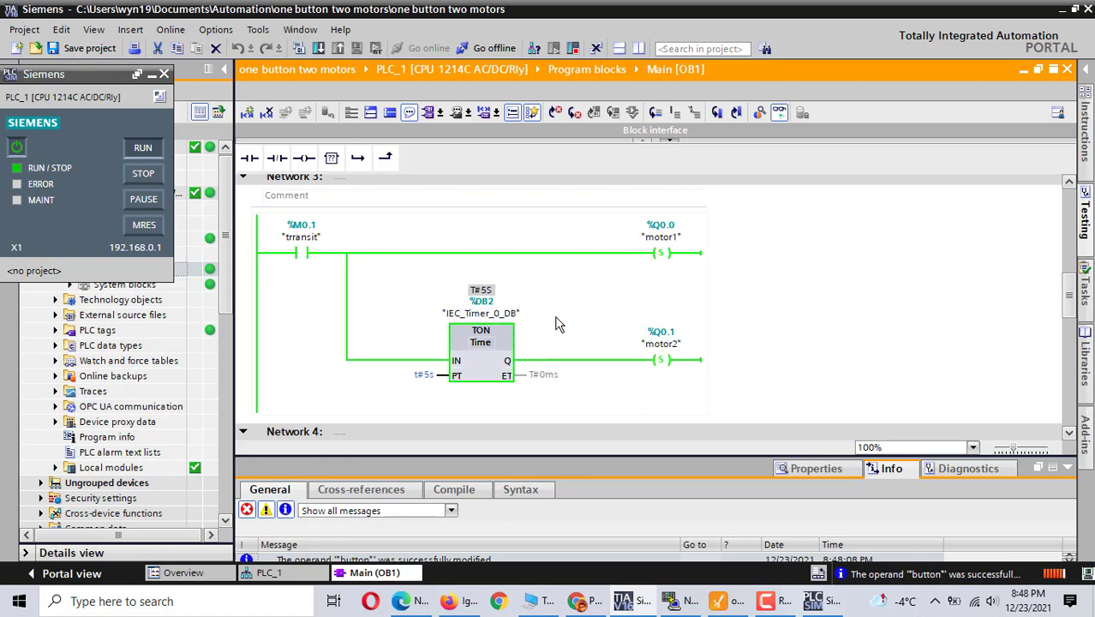
pyautogui.scroll(-6, 894, 360)
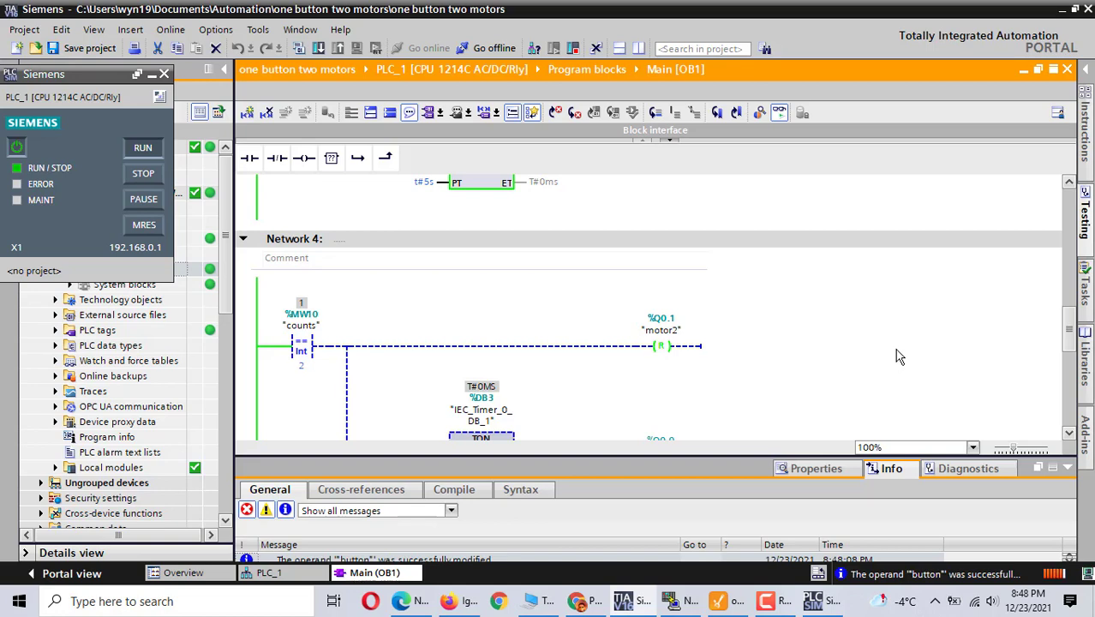
# Close the PLC simulator window and switch to the Ignition gateway's Devices page in Firefox.
pyautogui.click(160, 75)
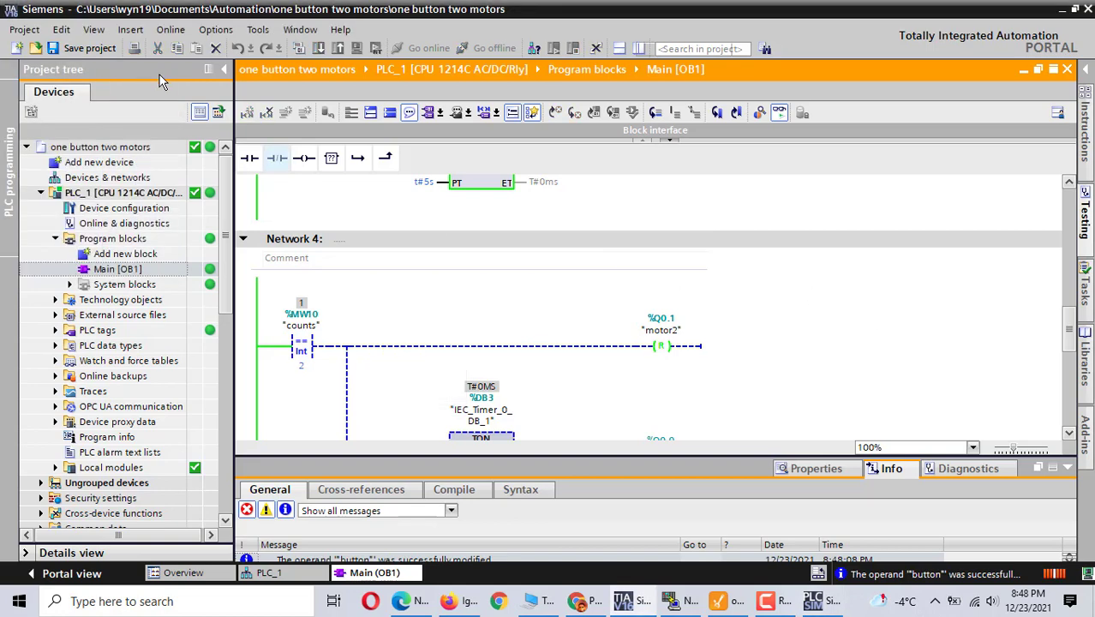
pyautogui.click(461, 608)
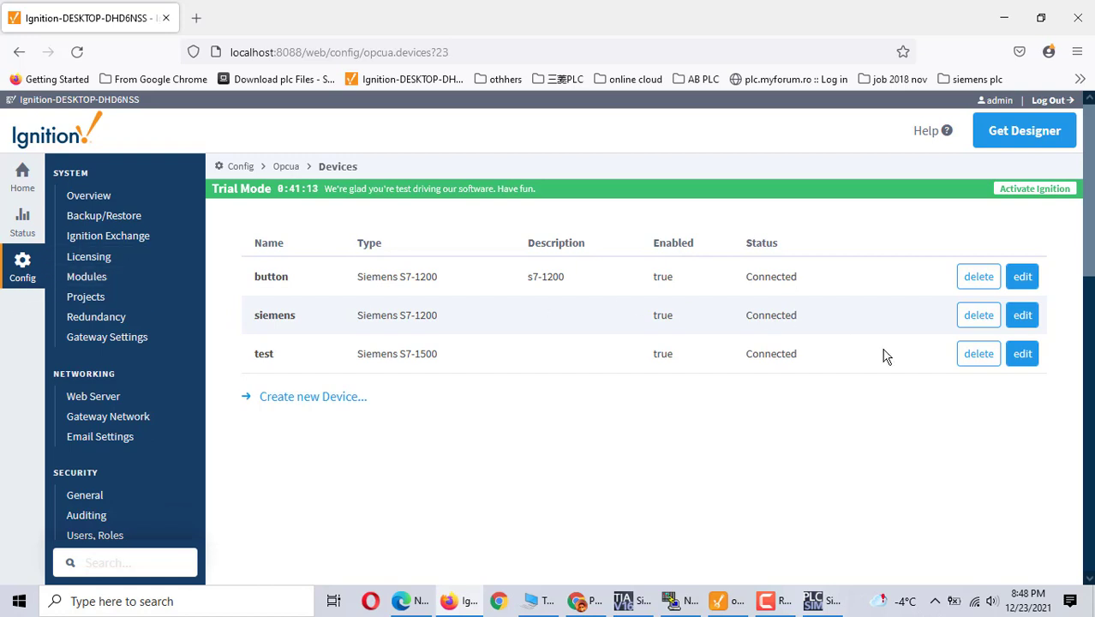
# Start a new OPC UA device connection using the Siemens S7-1200 driver and proceed to its settings.
pyautogui.click(322, 398)
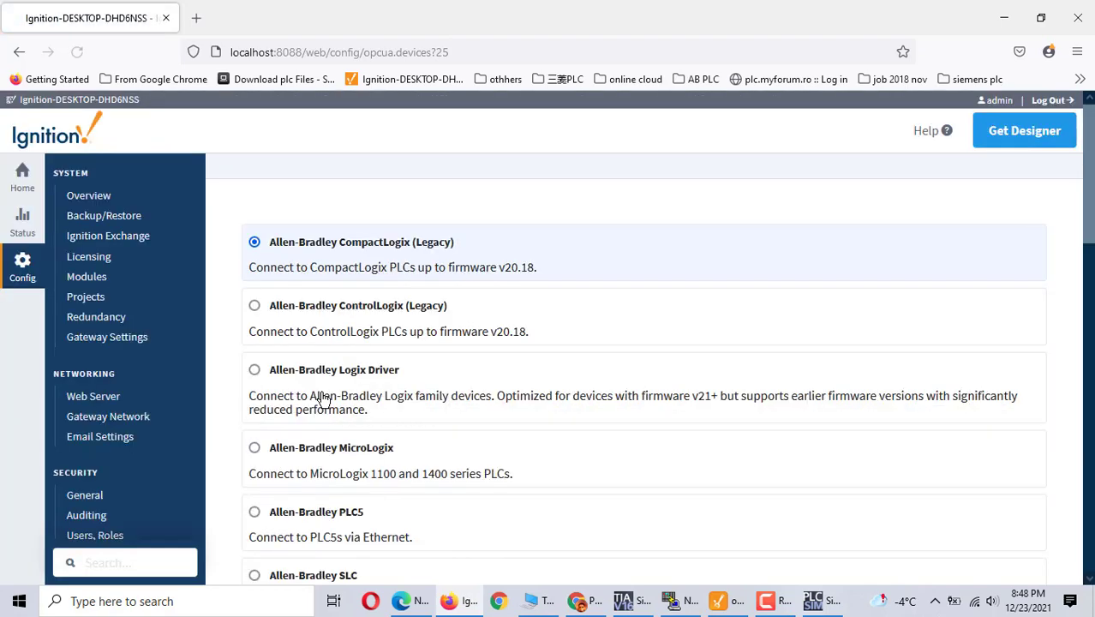
pyautogui.scroll(-3, 484, 404)
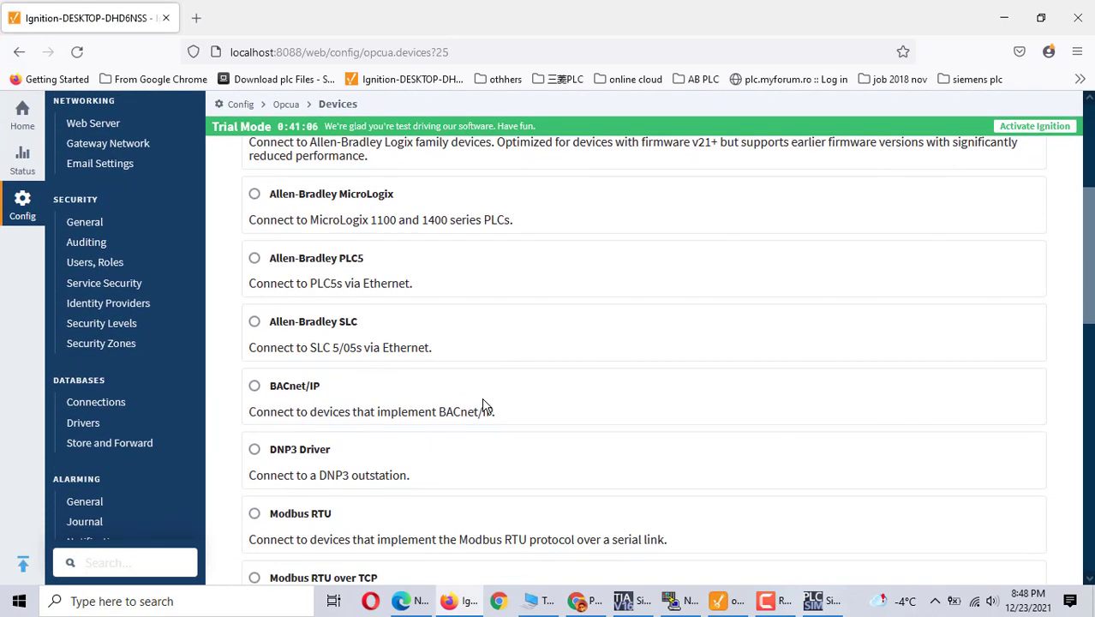
pyautogui.scroll(-1, 484, 404)
pyautogui.scroll(-3, 484, 406)
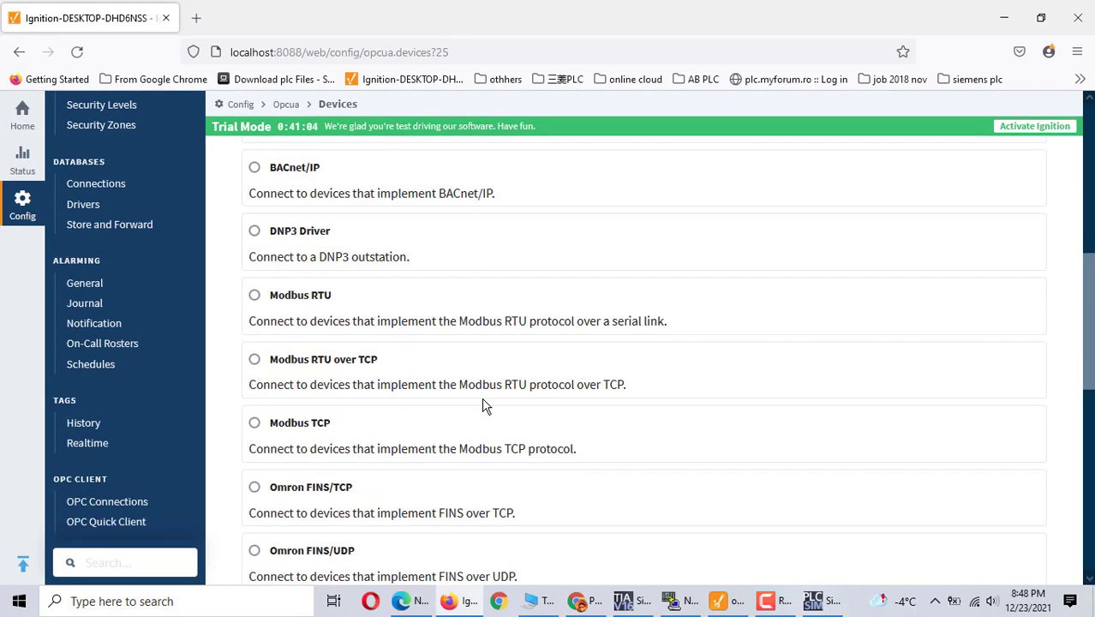
pyautogui.scroll(7, 484, 407)
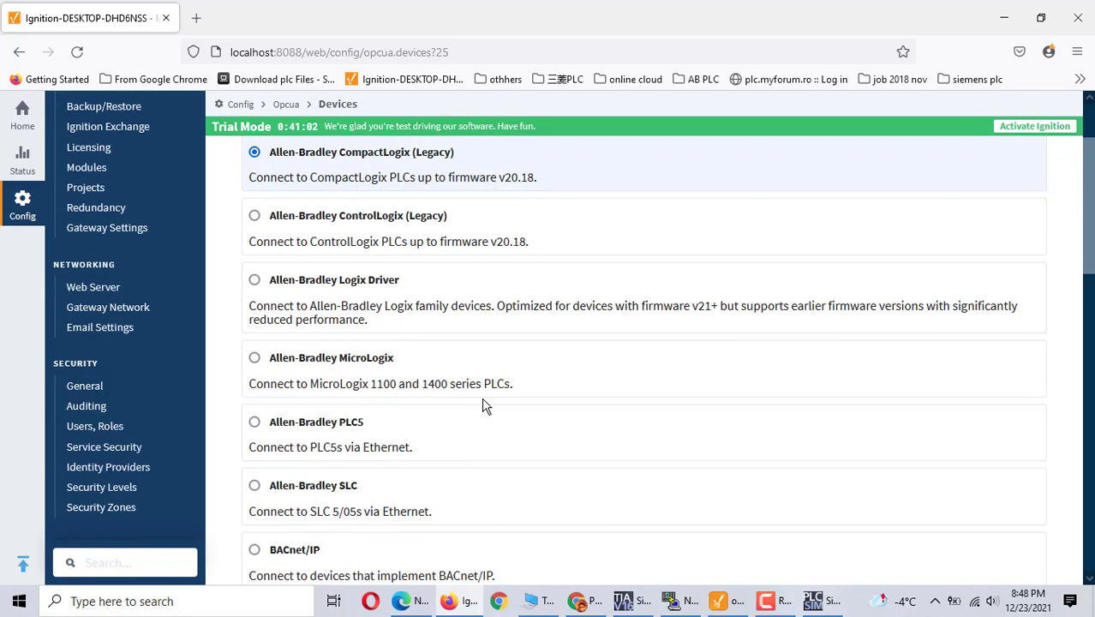
pyautogui.scroll(-16, 484, 406)
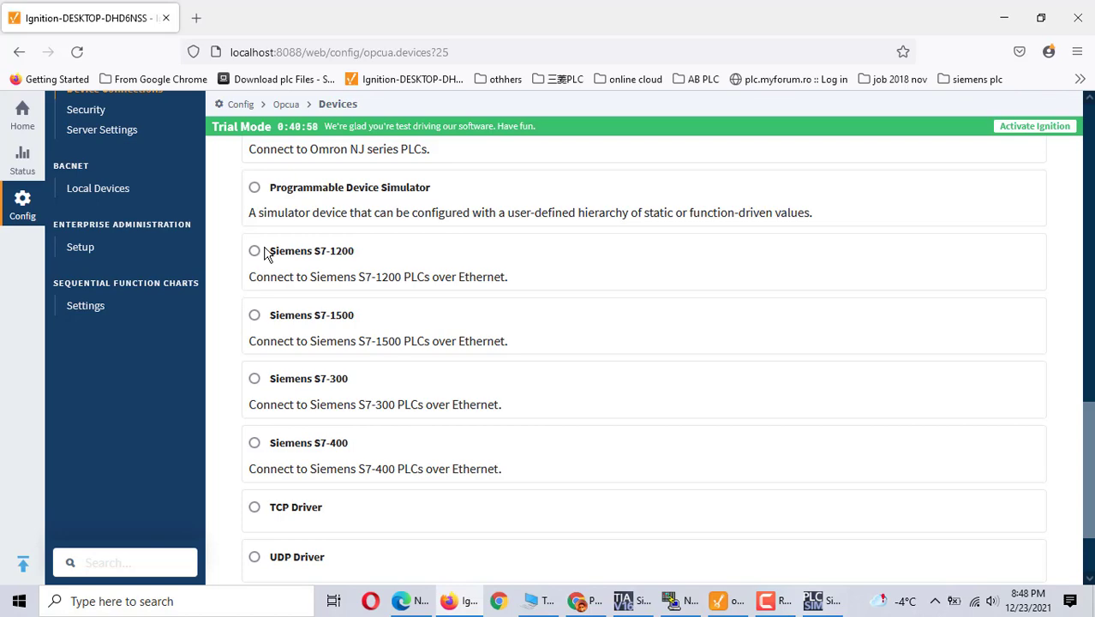
pyautogui.click(255, 251)
pyautogui.scroll(-2, 582, 330)
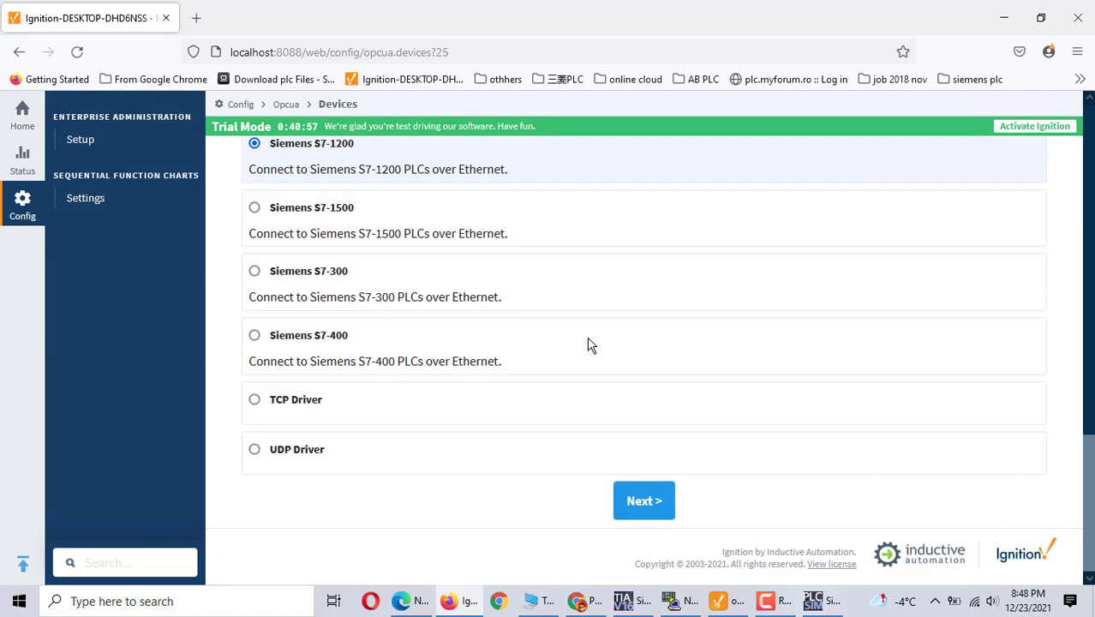
pyautogui.click(647, 501)
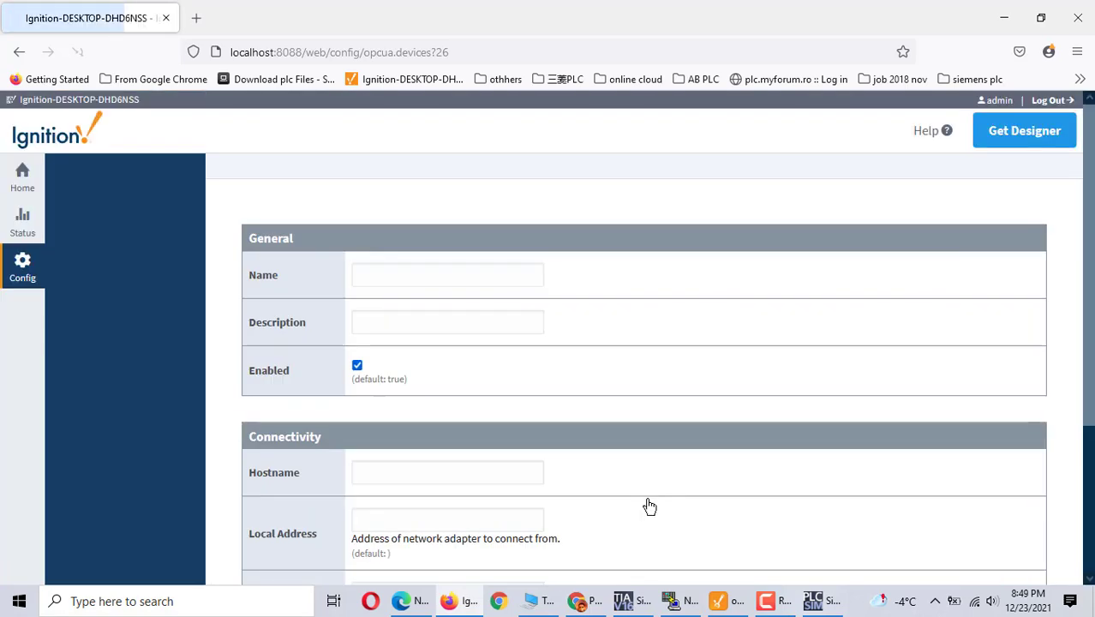
# Name the new device test1 and give it the description s7-1200.
pyautogui.click(408, 294)
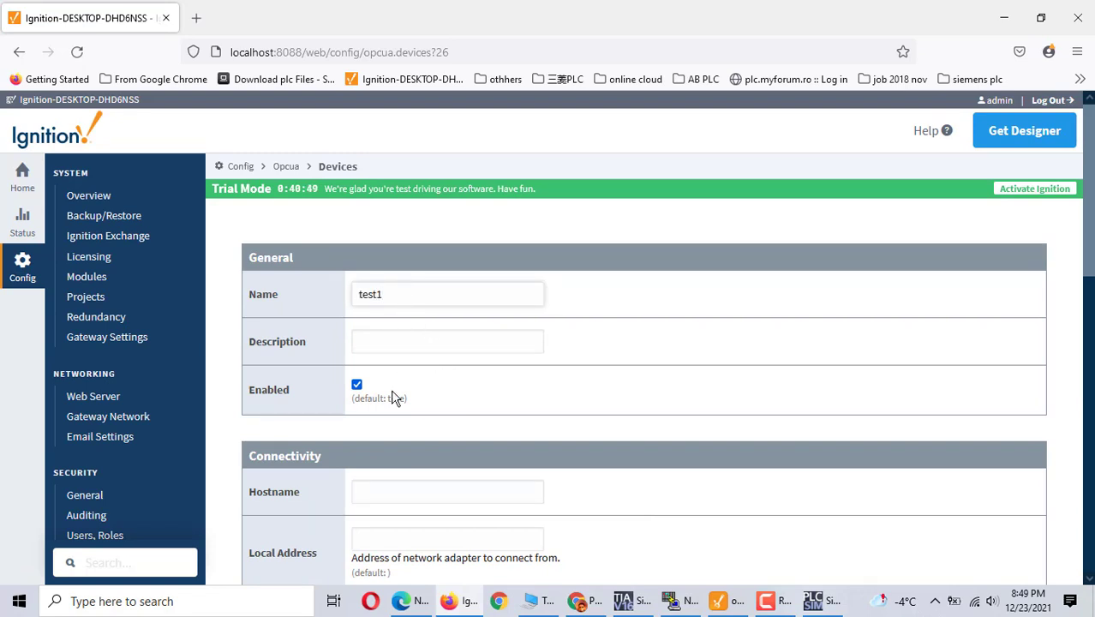
pyautogui.click(392, 337)
pyautogui.write('s')
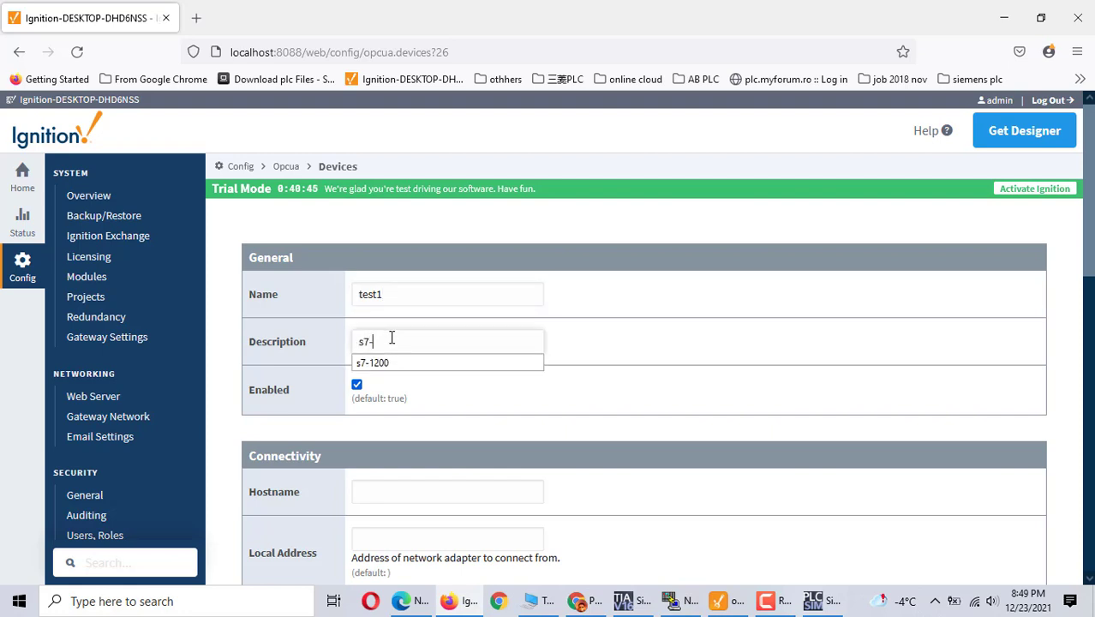
pyautogui.write('7-')
pyautogui.click(364, 362)
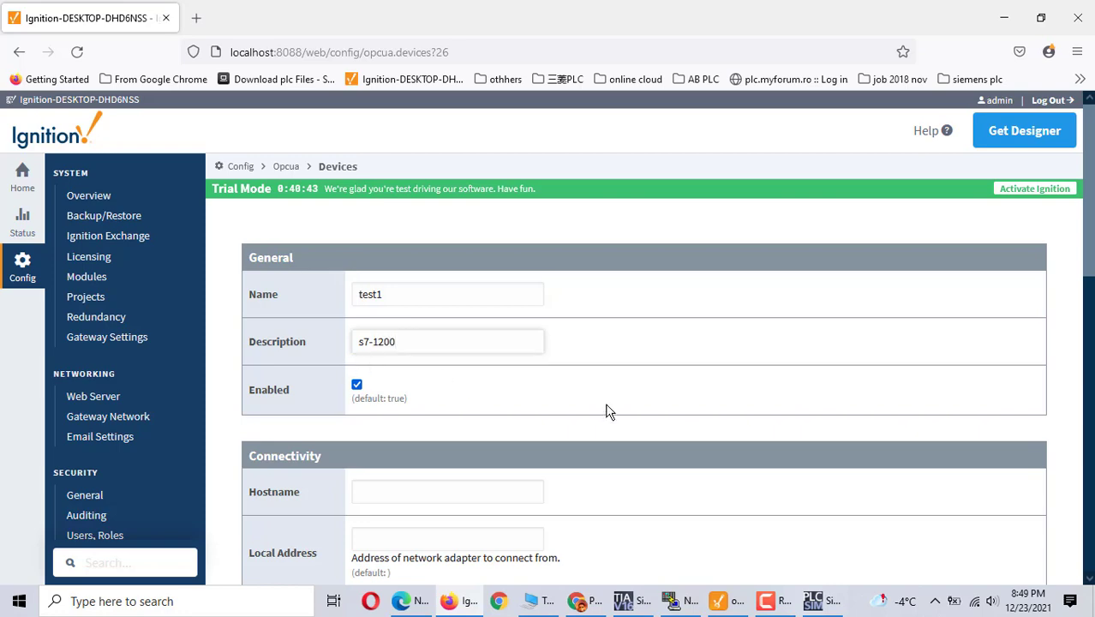
pyautogui.scroll(-3, 606, 412)
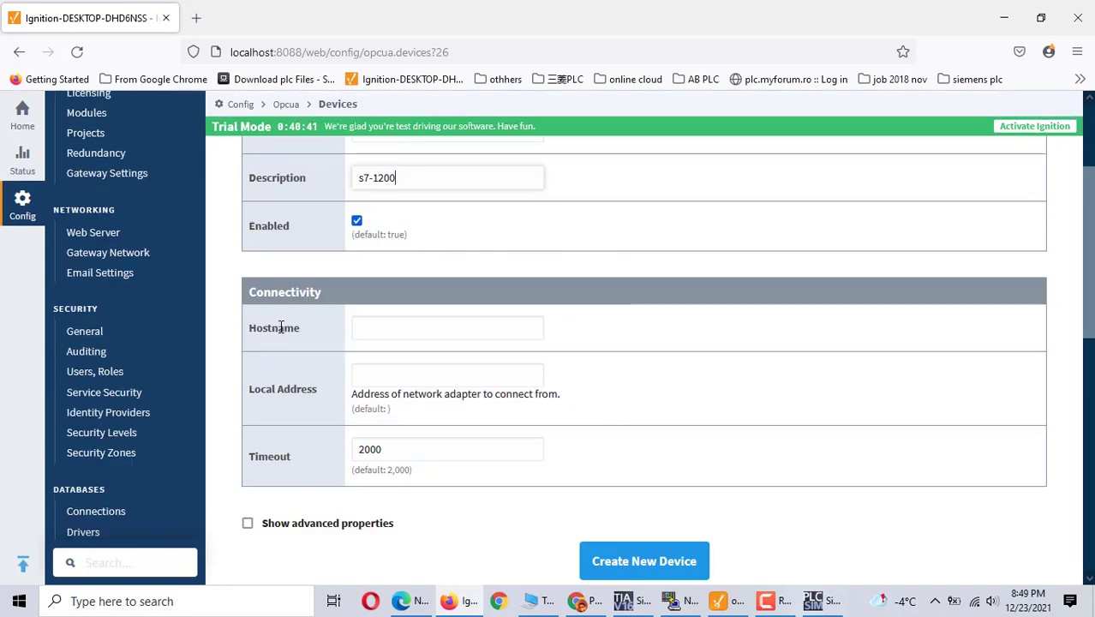
# Look up the running PLC station's network address in NetToPLCsim for the new device's hostname.
pyautogui.click(290, 297)
pyautogui.click(395, 325)
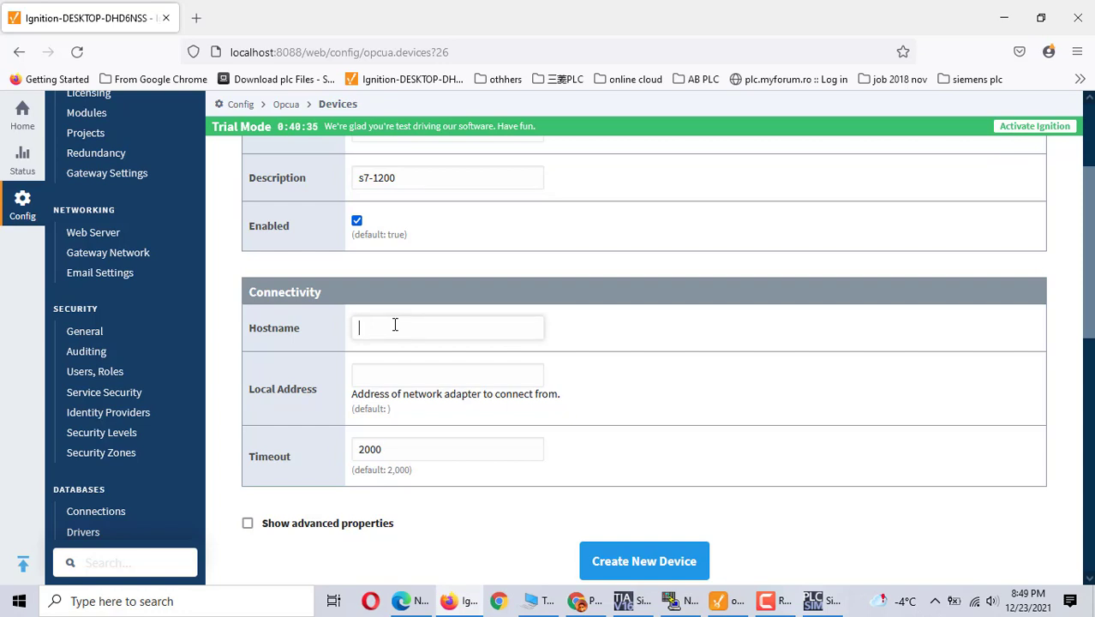
pyautogui.click(677, 601)
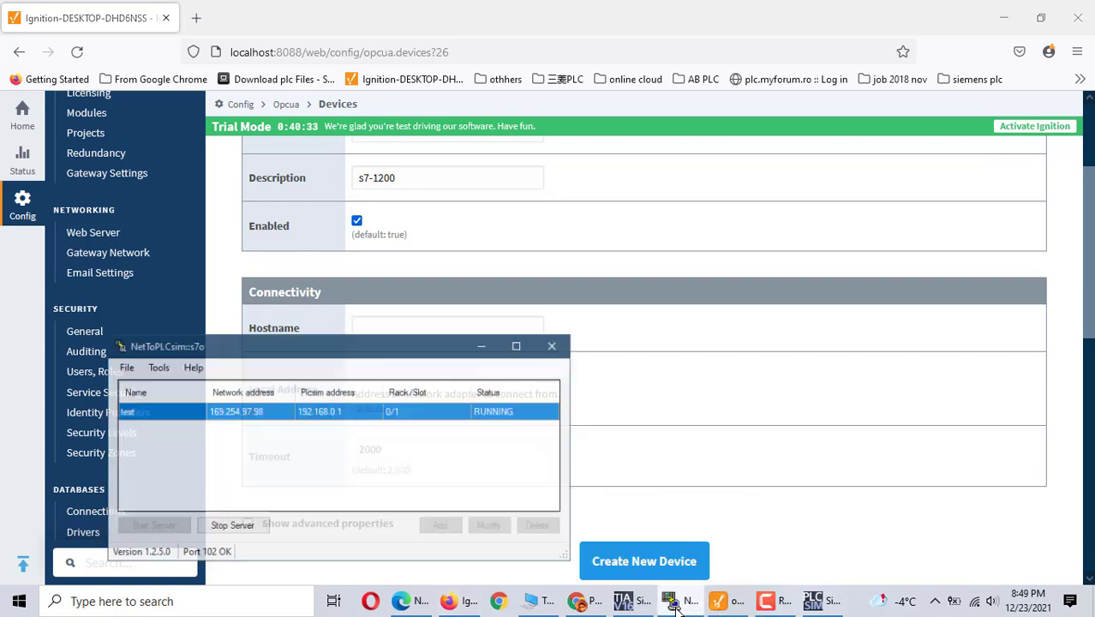
pyautogui.click(468, 334)
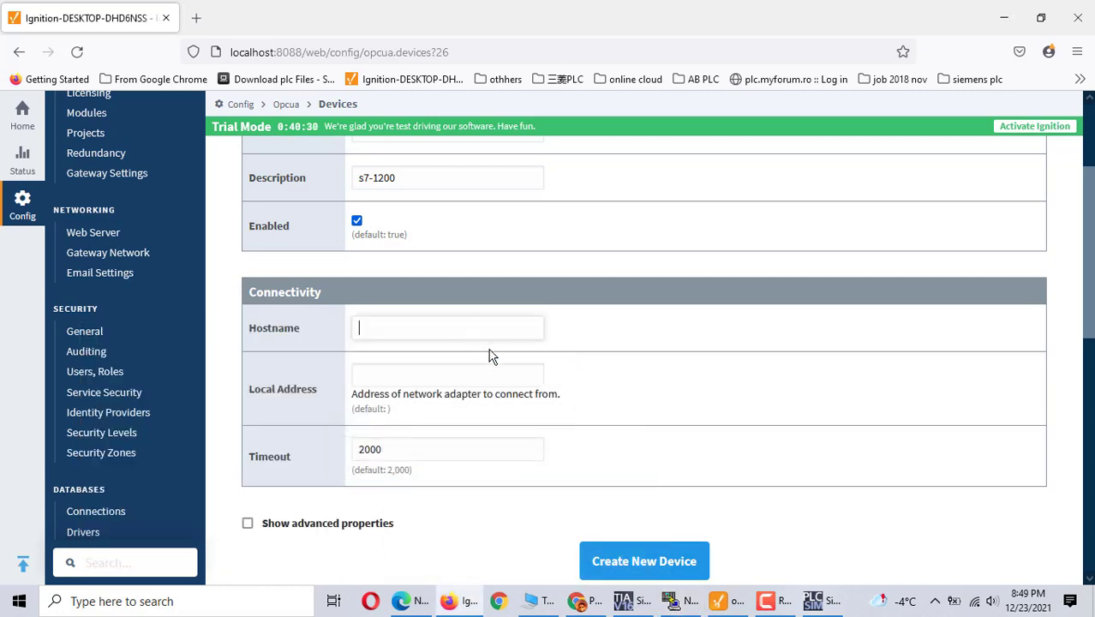
pyautogui.click(625, 607)
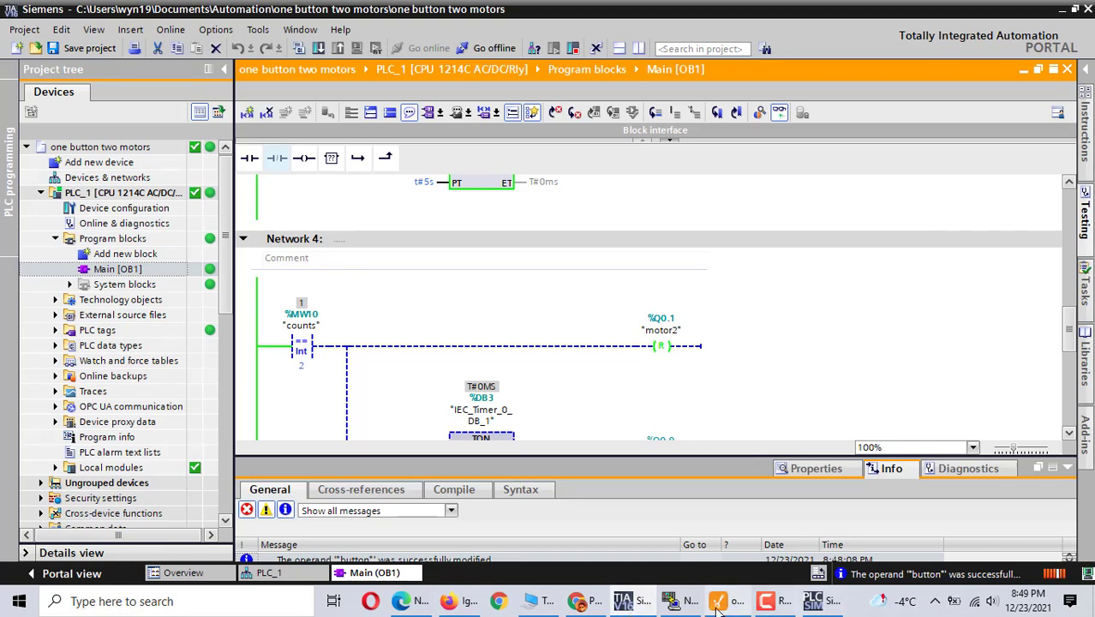
pyautogui.click(679, 601)
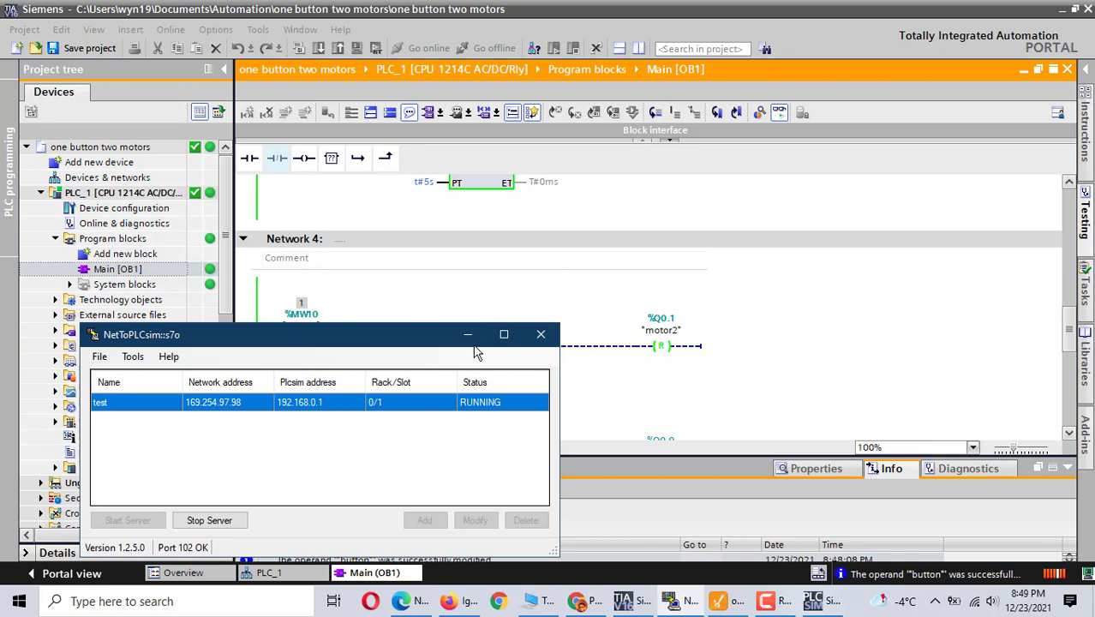
pyautogui.click(469, 336)
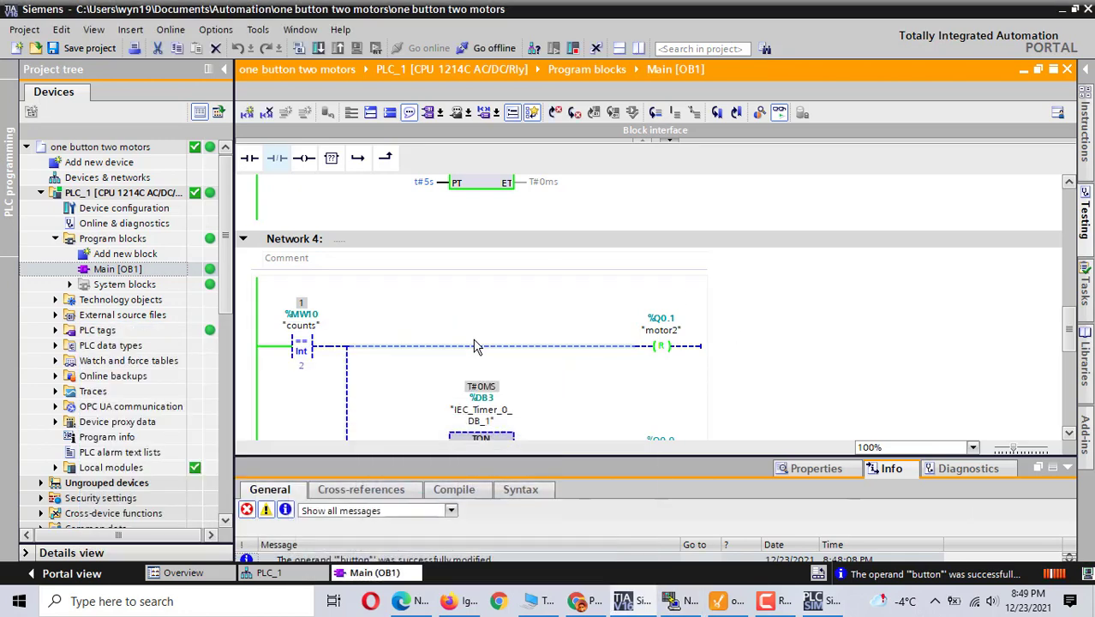
pyautogui.click(698, 603)
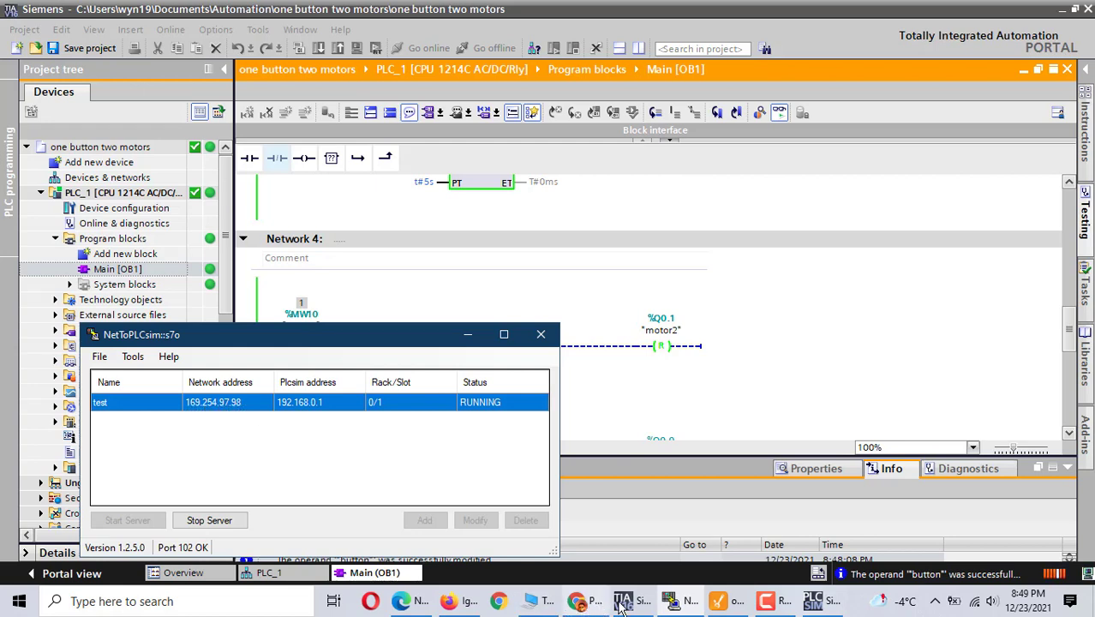
pyautogui.moveTo(644, 605)
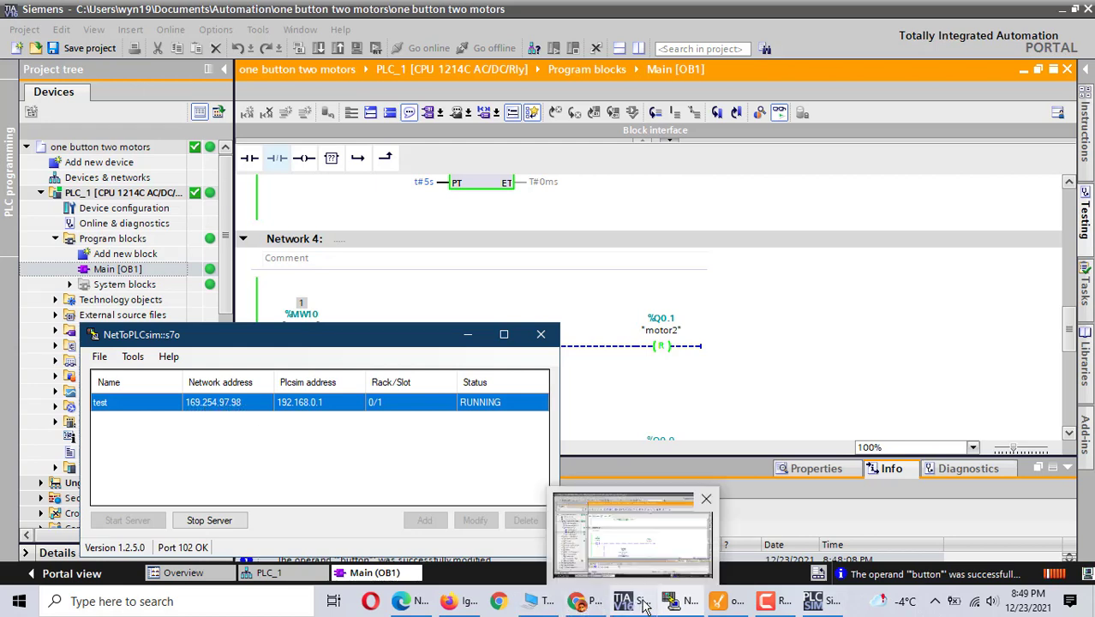
# Return to the Ignition gateway in Firefox, set the hostname to 169.254.97.98 and create the new device.
pyautogui.click(464, 602)
pyautogui.click(368, 326)
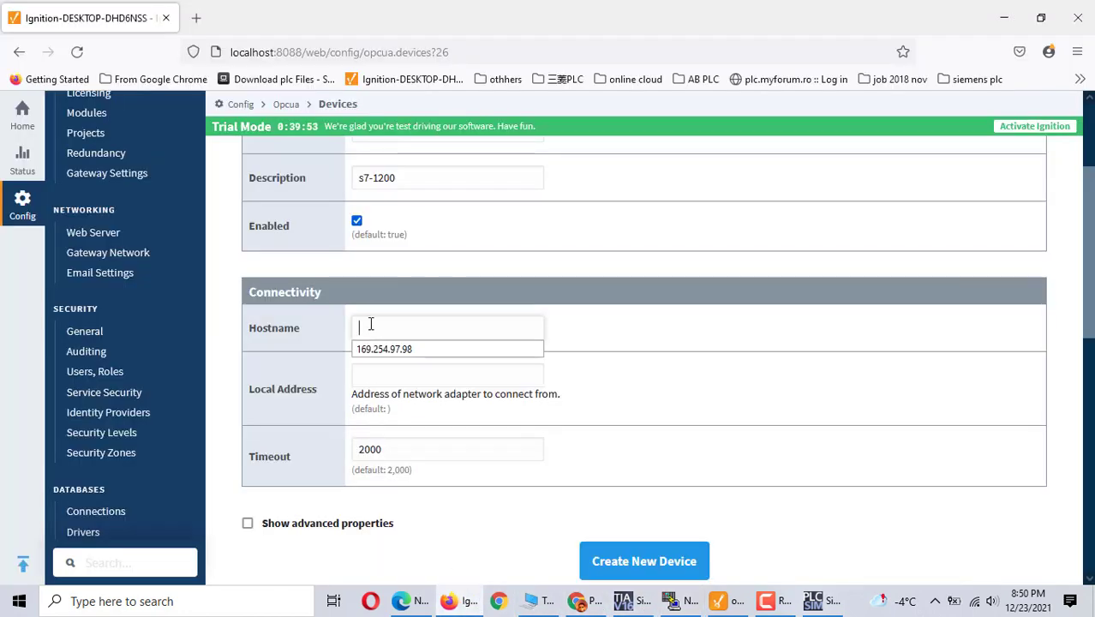
pyautogui.click(392, 347)
pyautogui.scroll(-1, 655, 434)
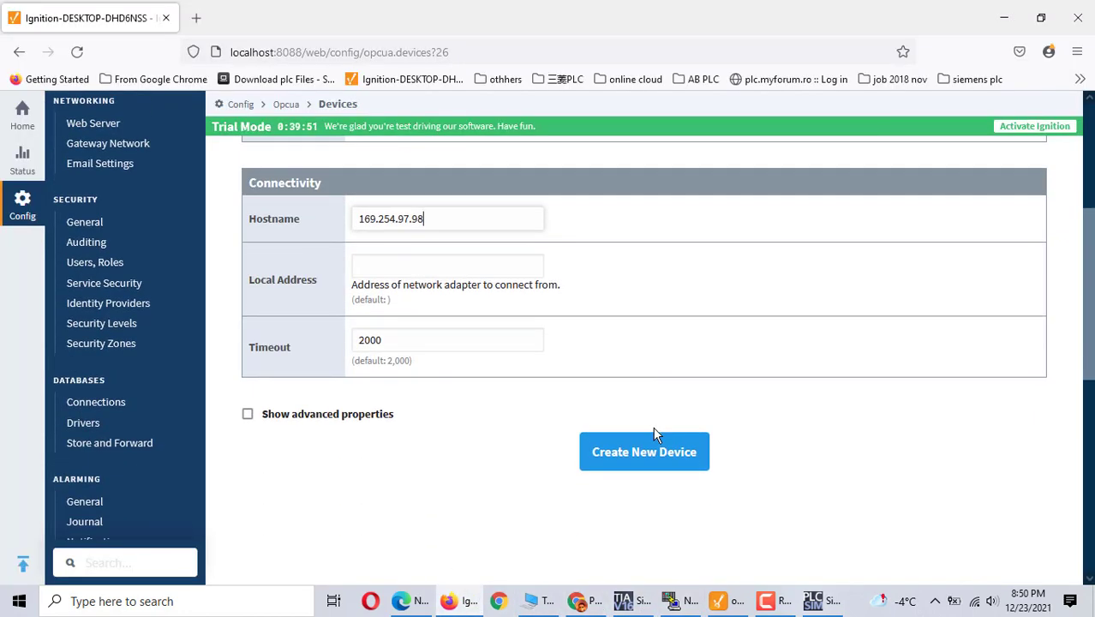
pyautogui.click(667, 467)
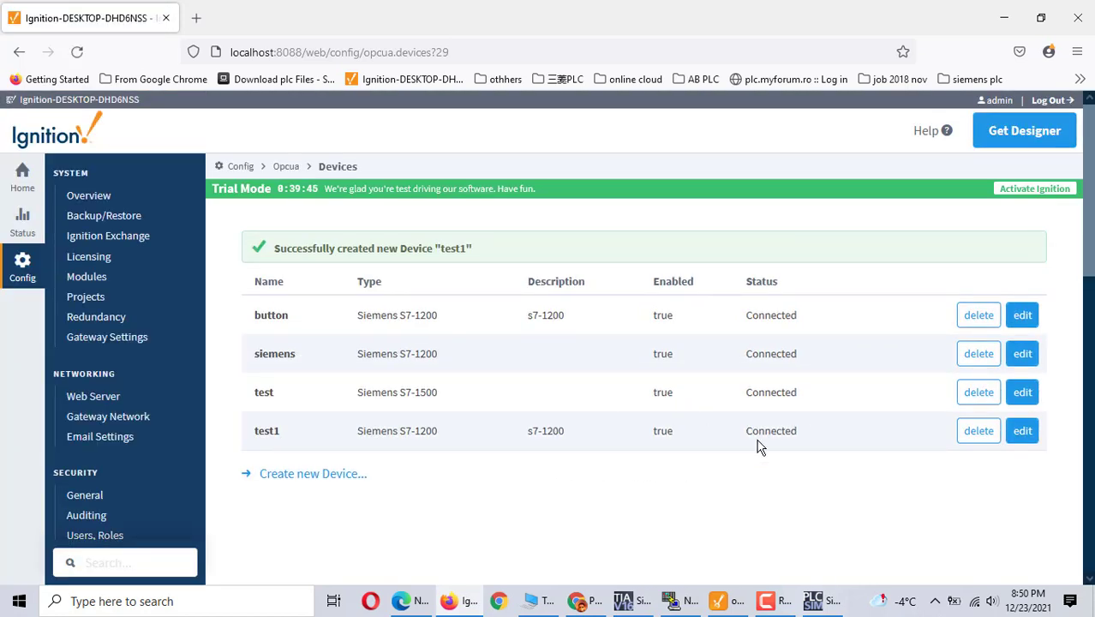
# Switch to NetToPLCsim, then stop and restart its server to check how the gateway's device status responds.
pyautogui.click(672, 600)
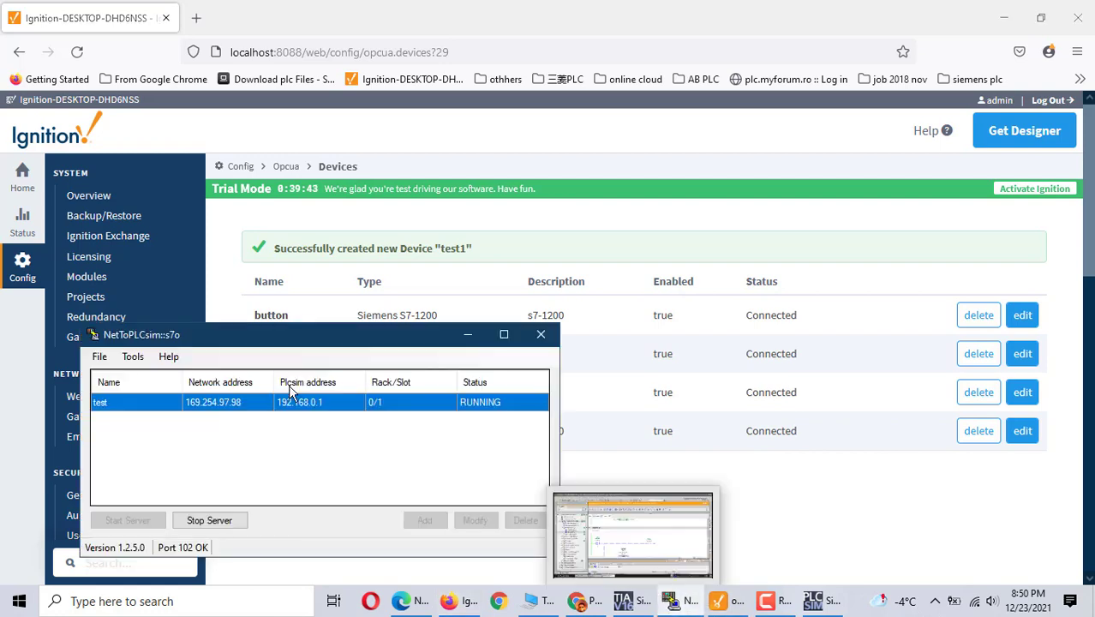
pyautogui.moveTo(286, 336); pyautogui.dragTo(227, 254)
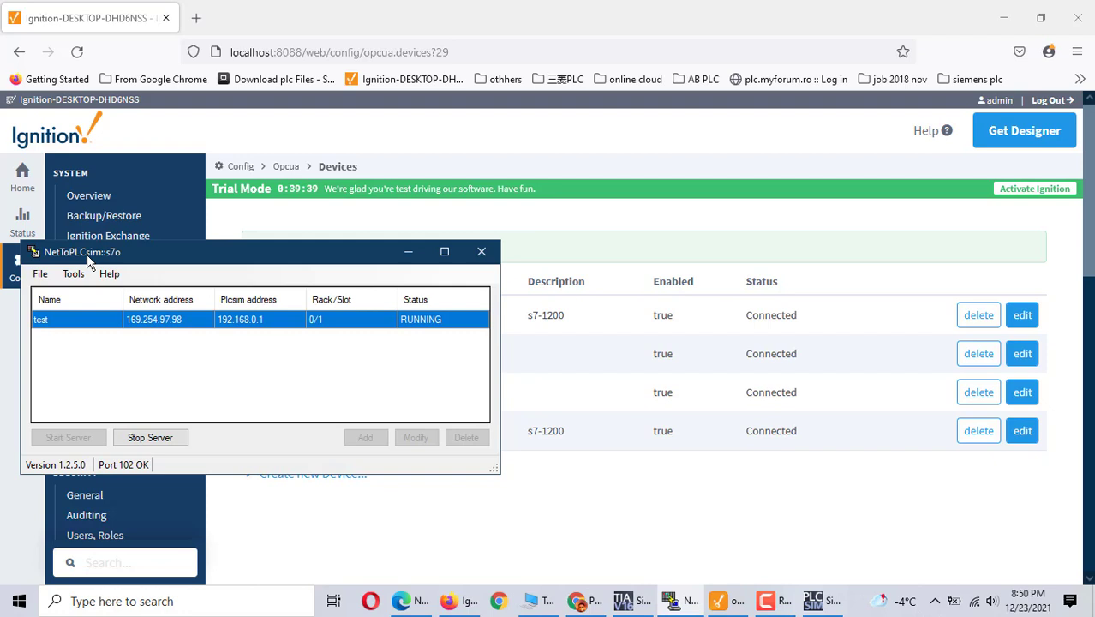
pyautogui.click(154, 438)
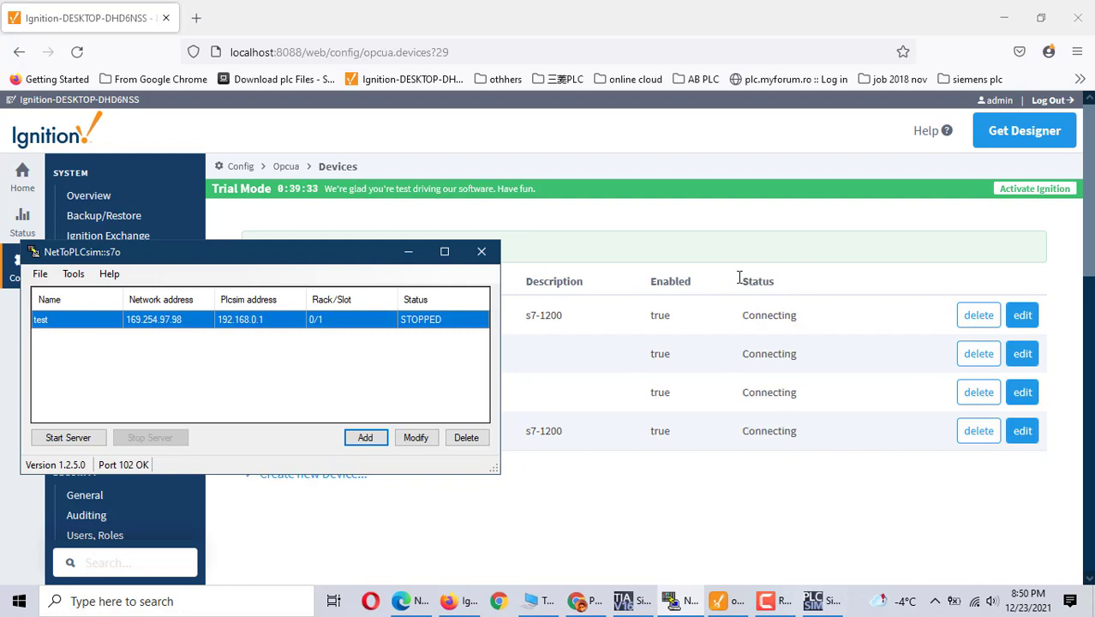
pyautogui.click(53, 439)
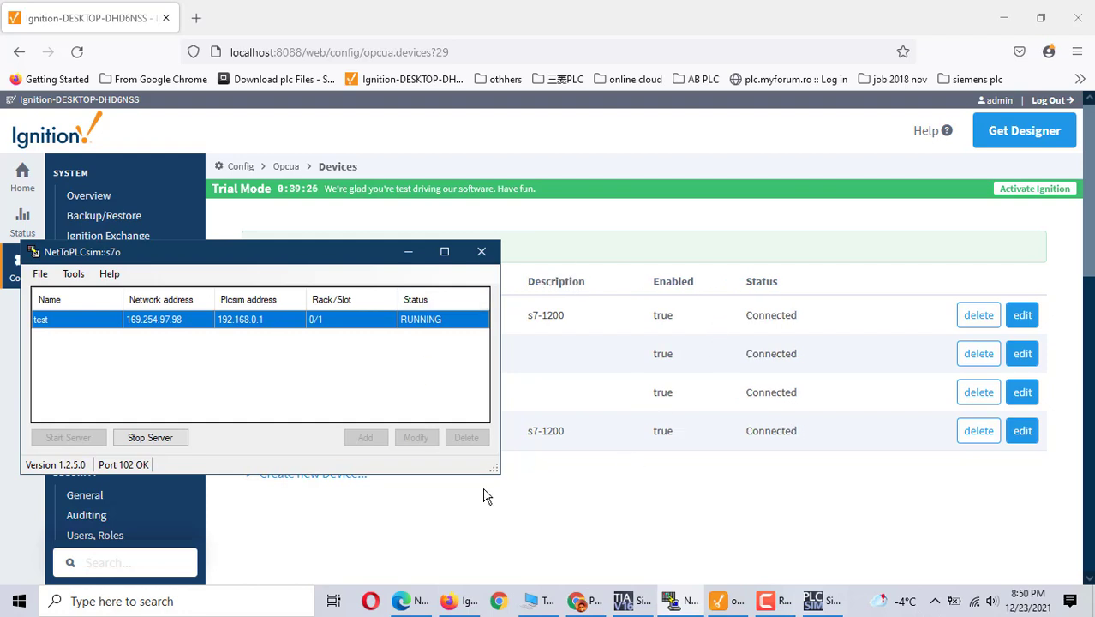
# Stop the NetToPLCsim server and delete the test station.
pyautogui.click(151, 440)
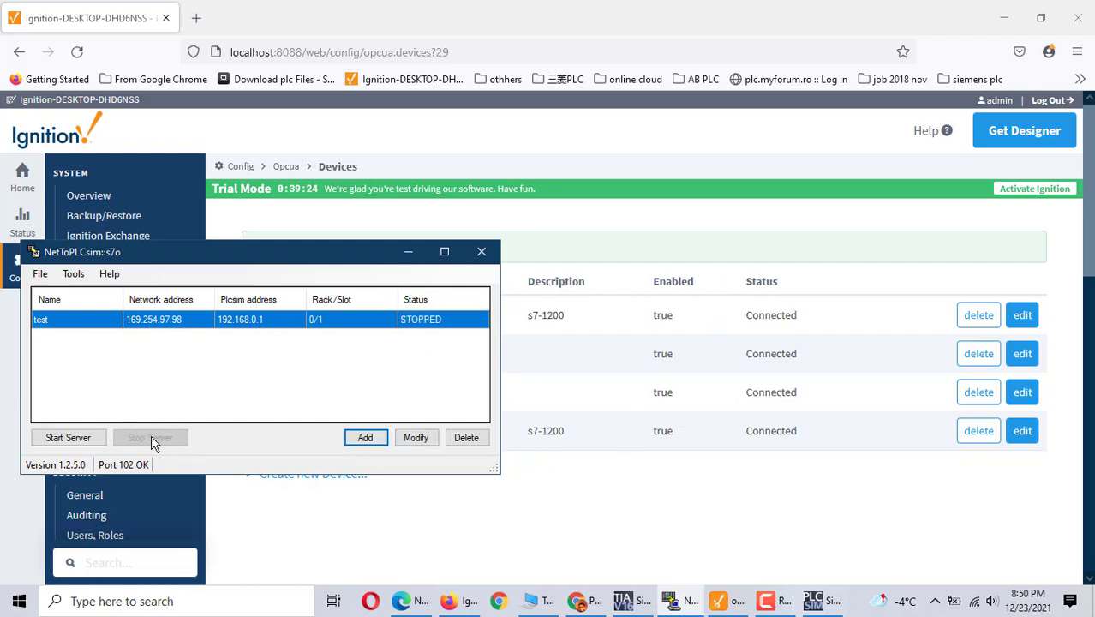
pyautogui.click(415, 438)
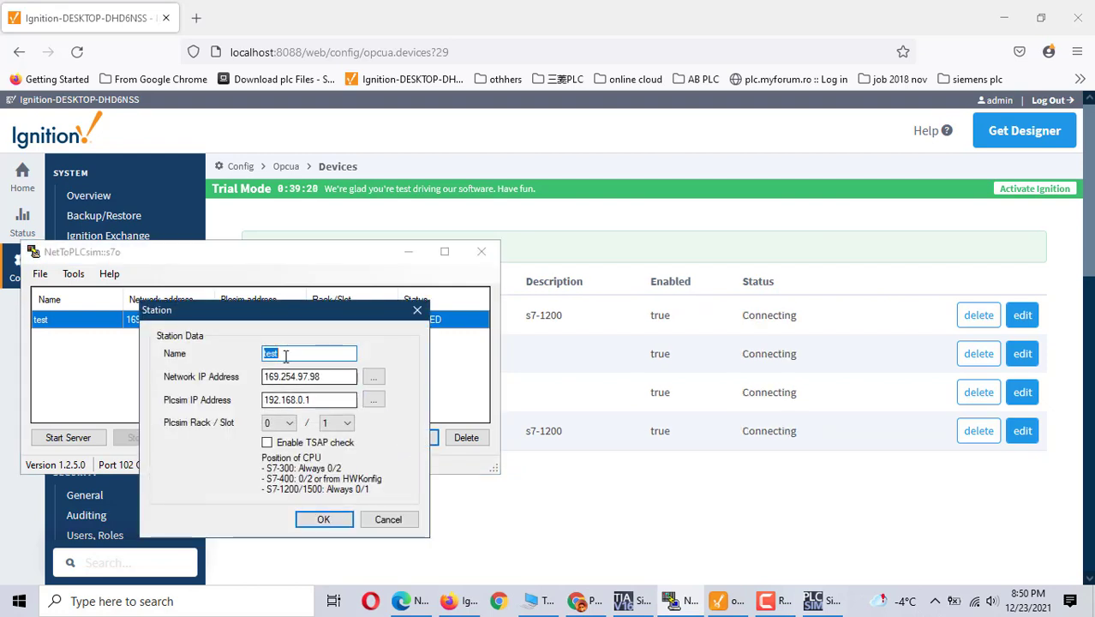
pyautogui.click(388, 520)
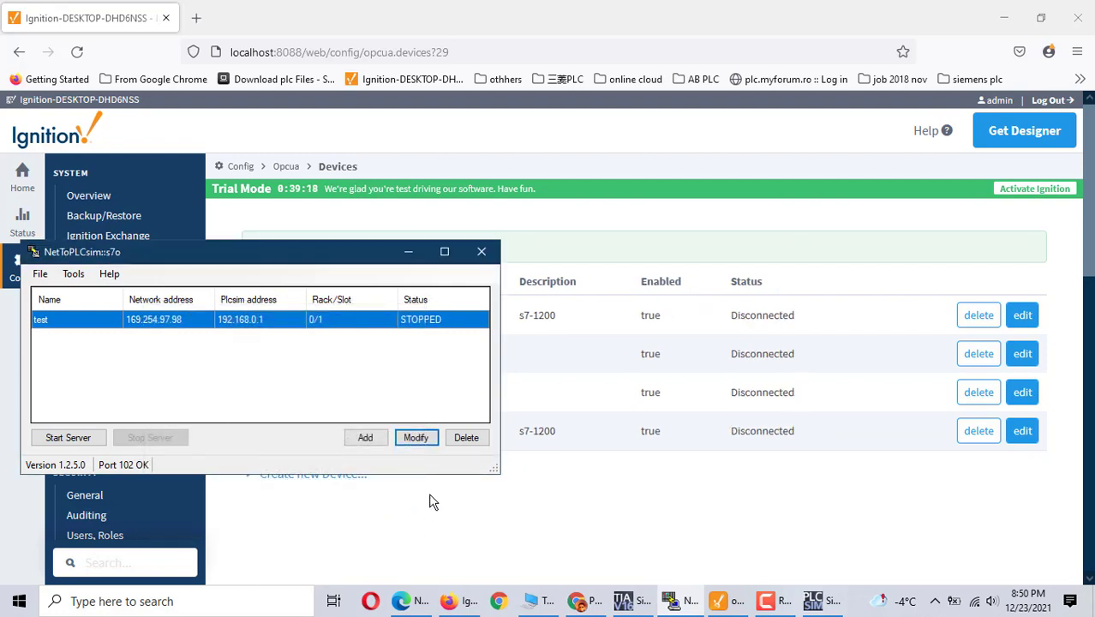
pyautogui.click(461, 439)
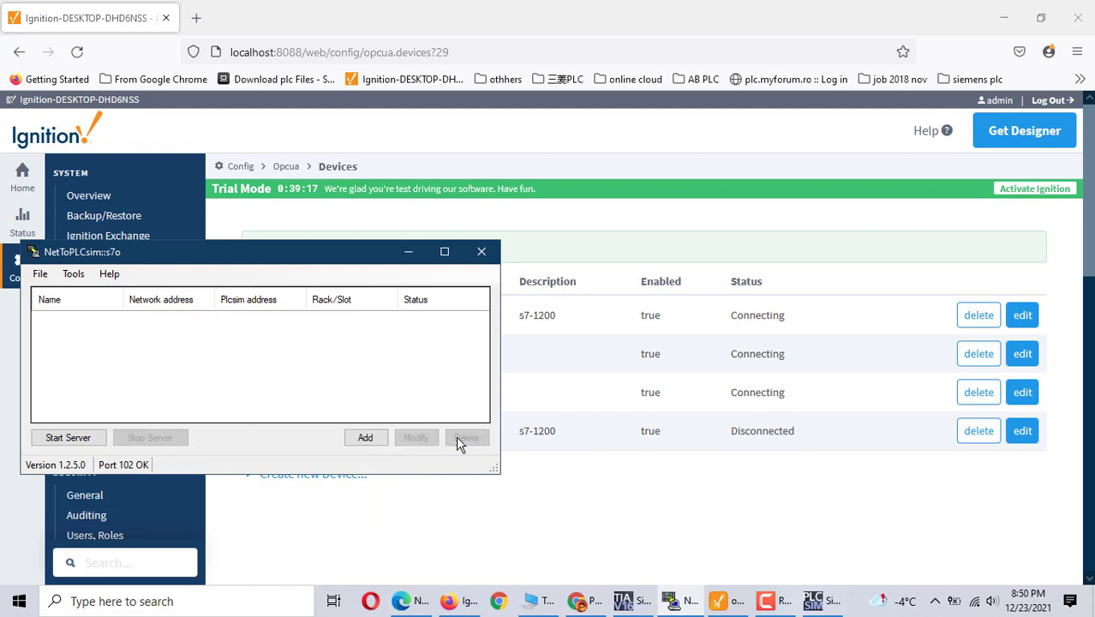
# Add a station named test with network IP address 169.254.97.98 from the Microsoft KM-TEST Loopback Adapter.
pyautogui.click(365, 438)
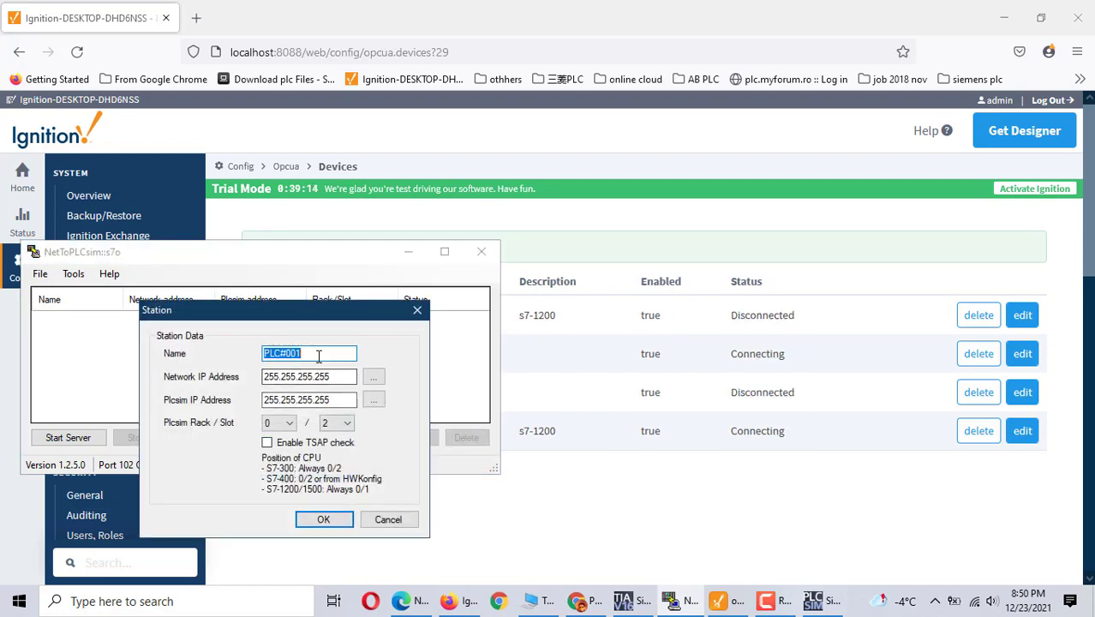
pyautogui.write('test')
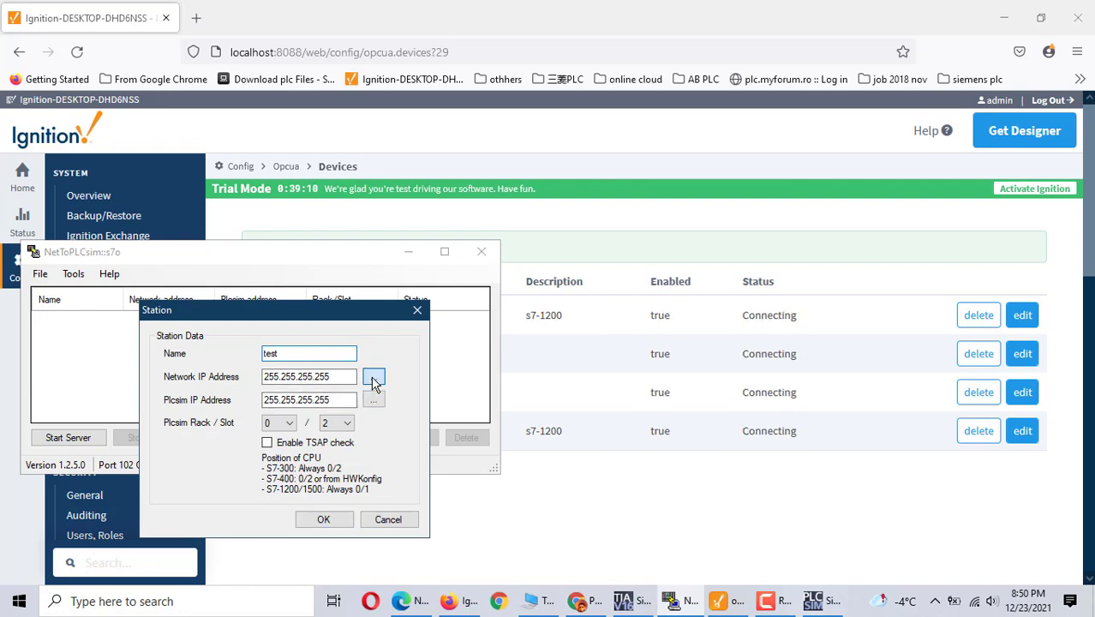
pyautogui.click(373, 377)
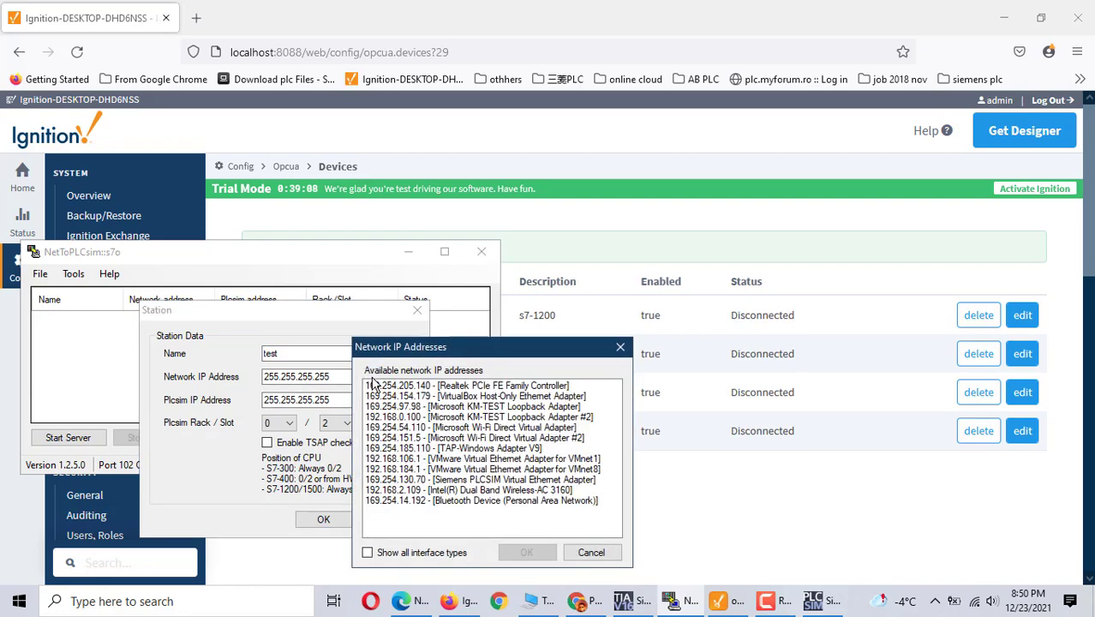
pyautogui.click(457, 407)
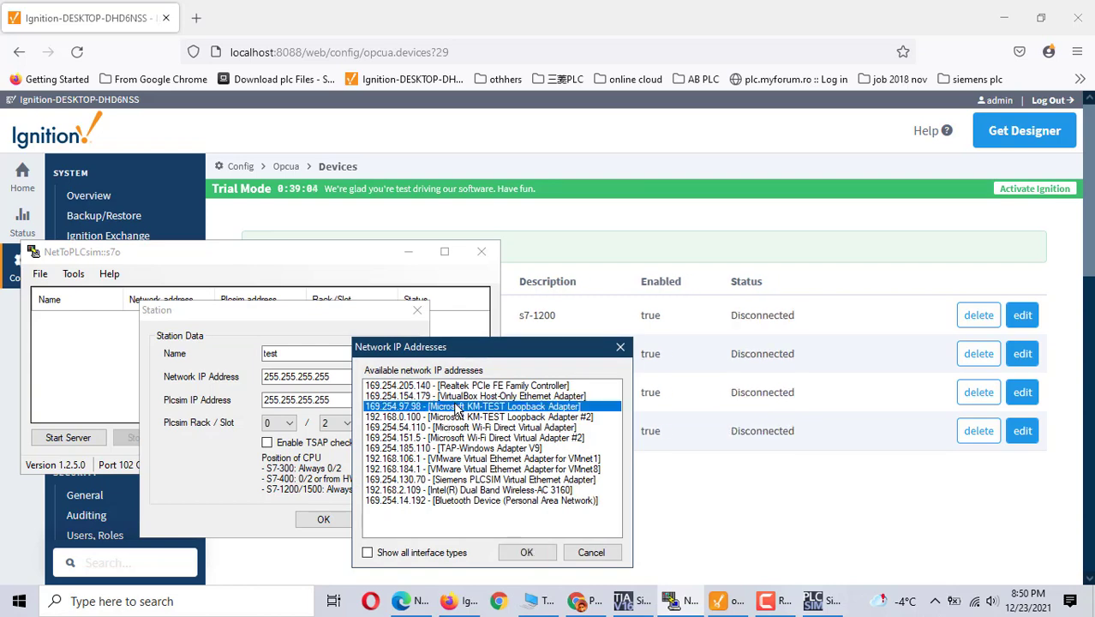
pyautogui.click(530, 553)
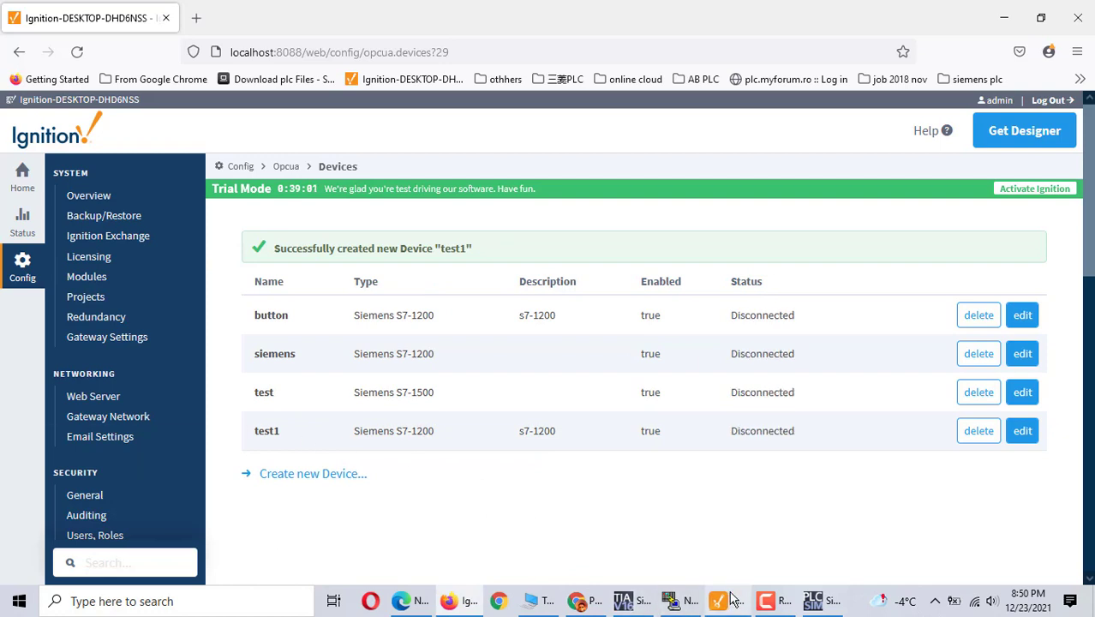
# Set the station's Plcsim IP address to 192.168.0.1 and its slot to 1, then save it and start the server.
pyautogui.click(683, 602)
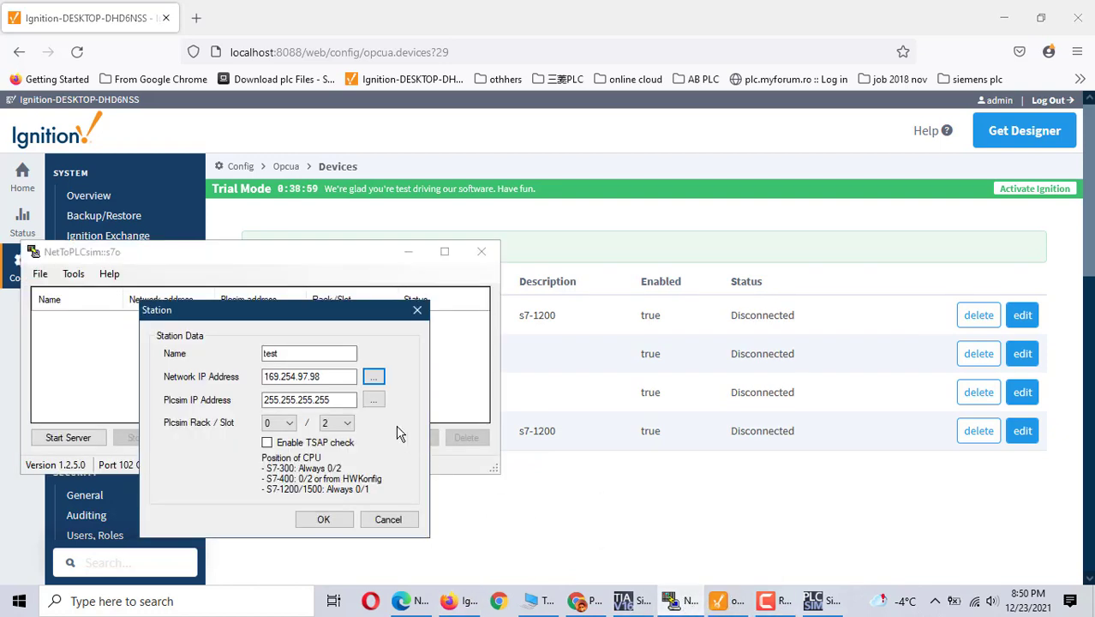
pyautogui.click(374, 400)
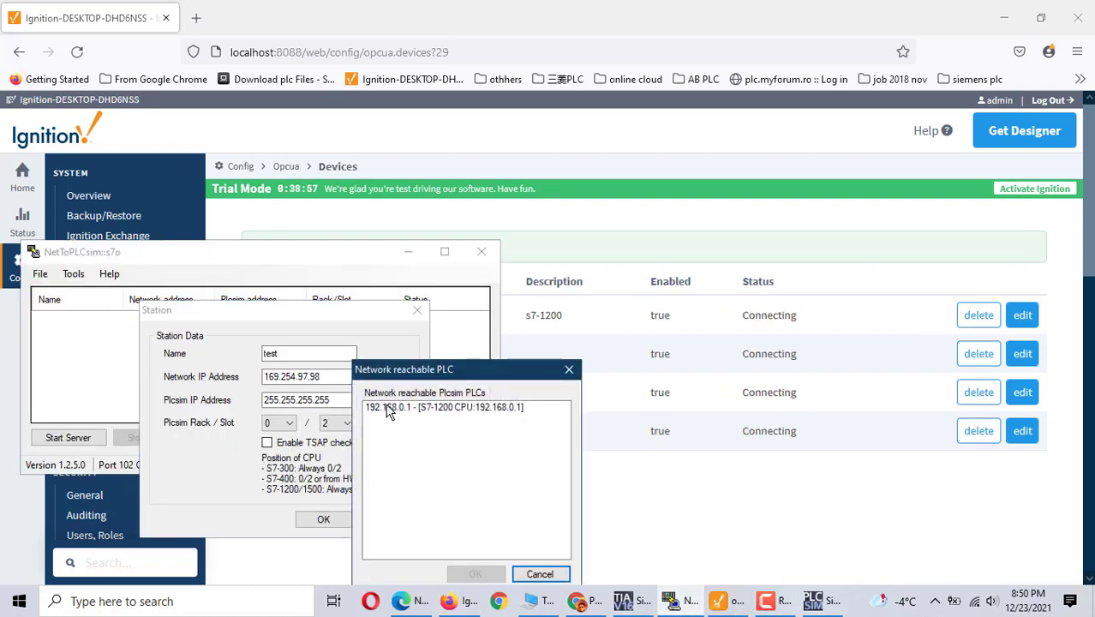
pyautogui.click(418, 409)
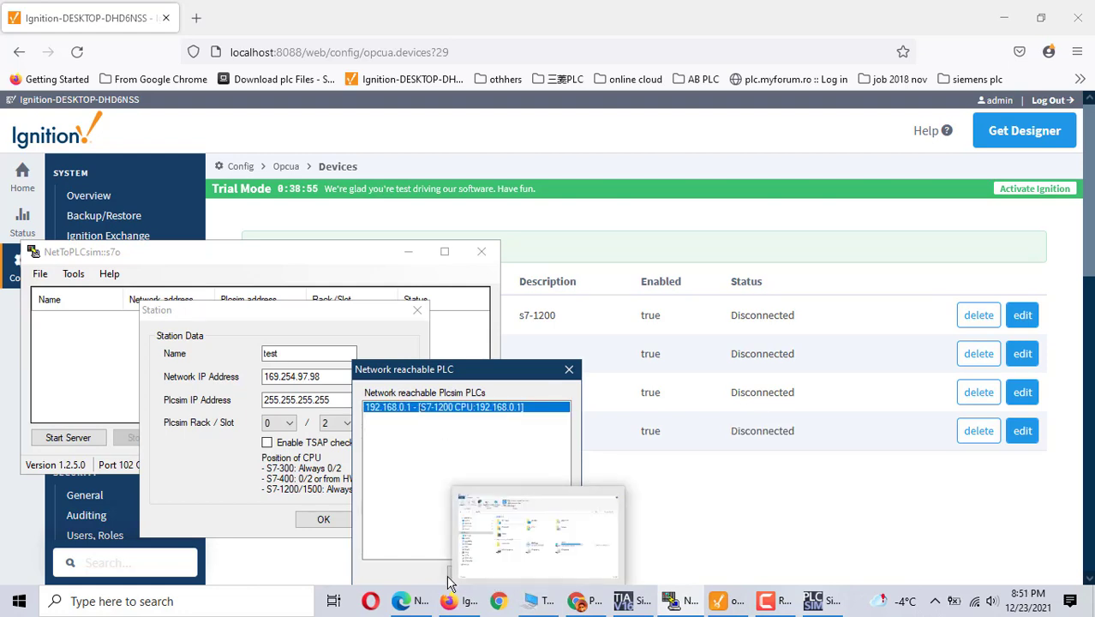
pyautogui.click(489, 576)
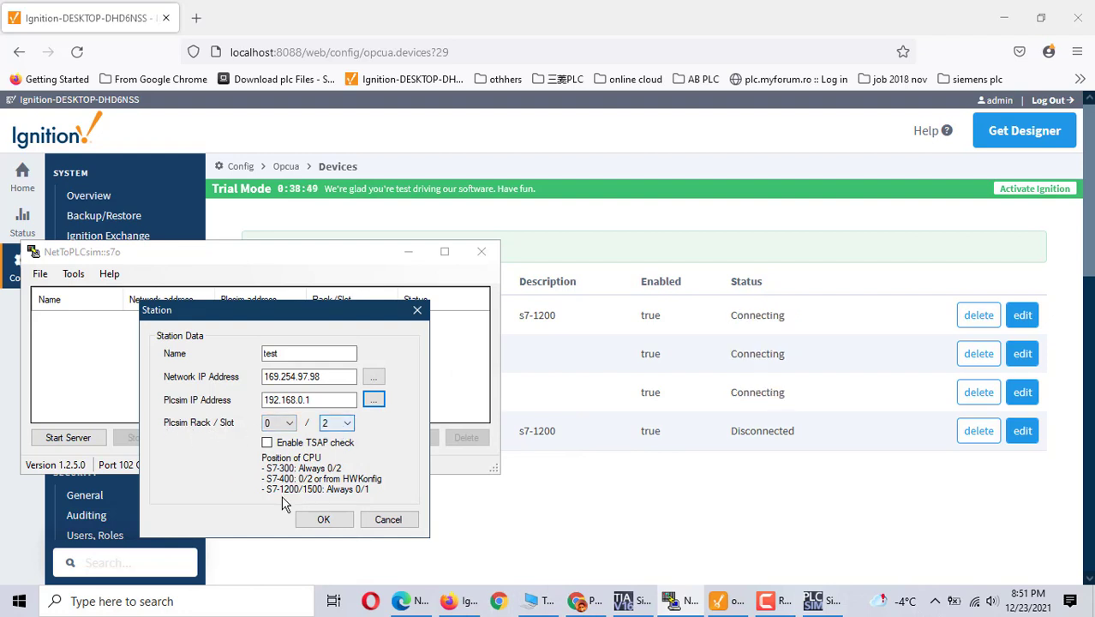
pyautogui.click(335, 423)
pyautogui.click(327, 231)
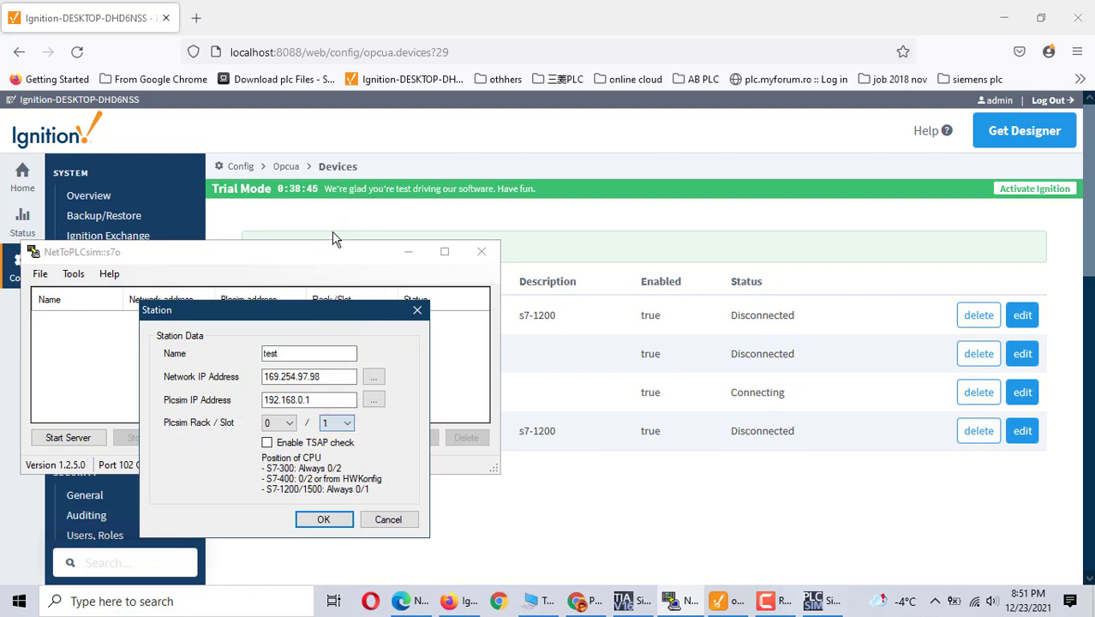
pyautogui.click(324, 519)
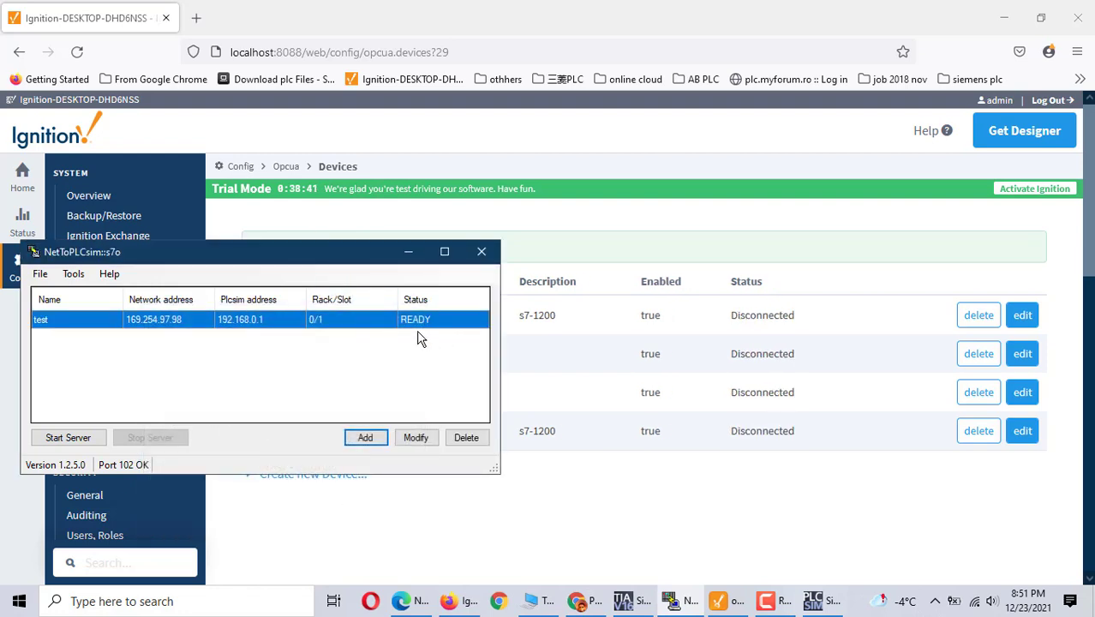
pyautogui.click(73, 439)
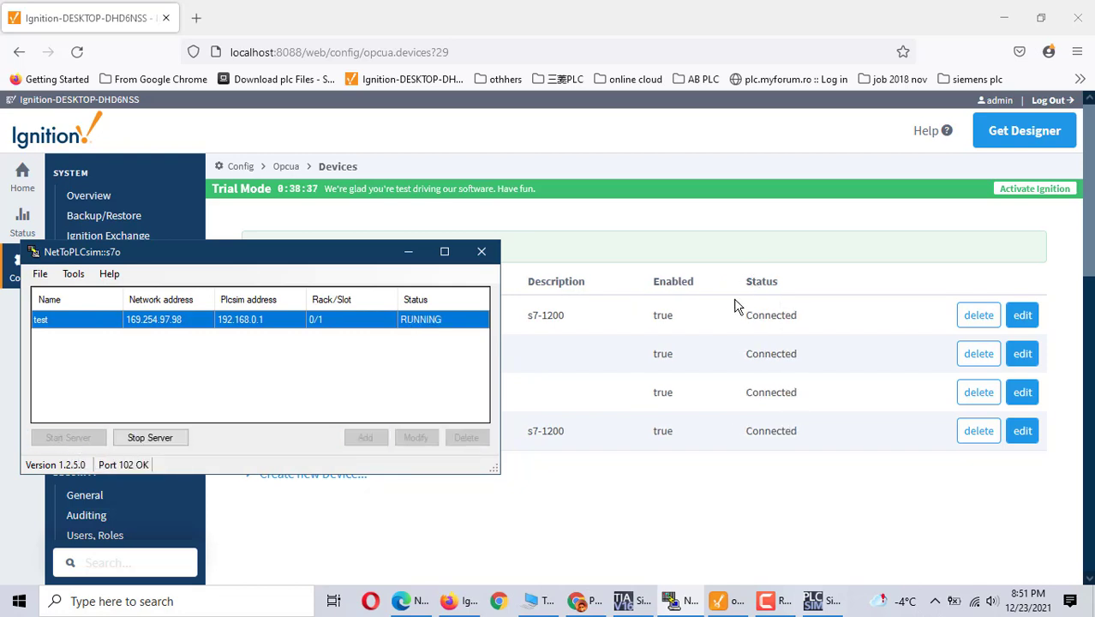
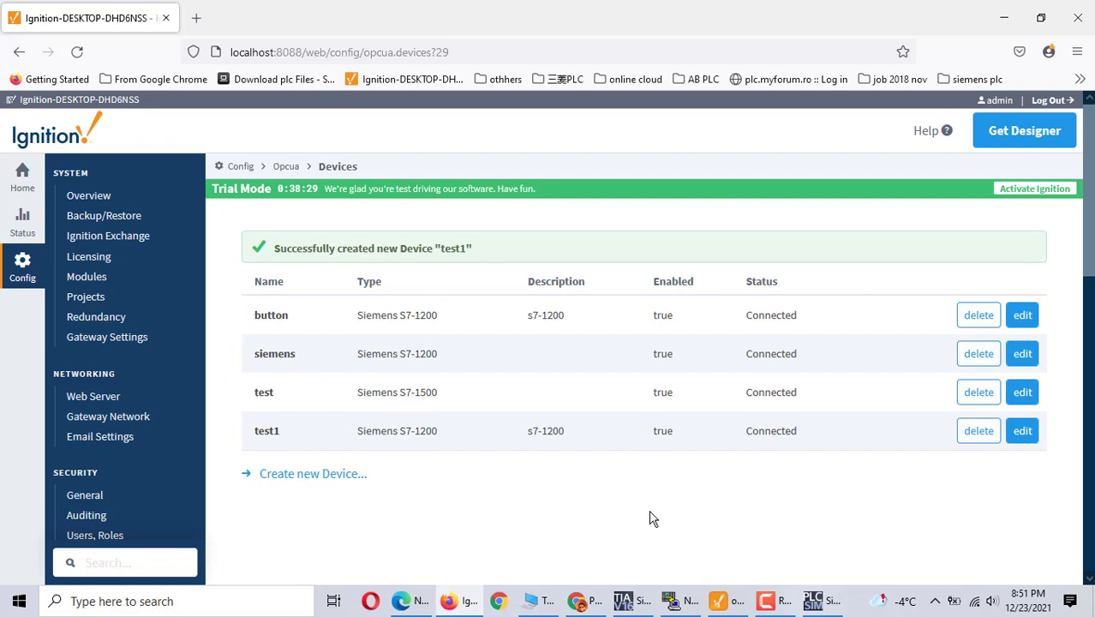
# Switch to Ignition Designer and collapse the s7-1200 window in the project tree.
pyautogui.moveTo(724, 606)
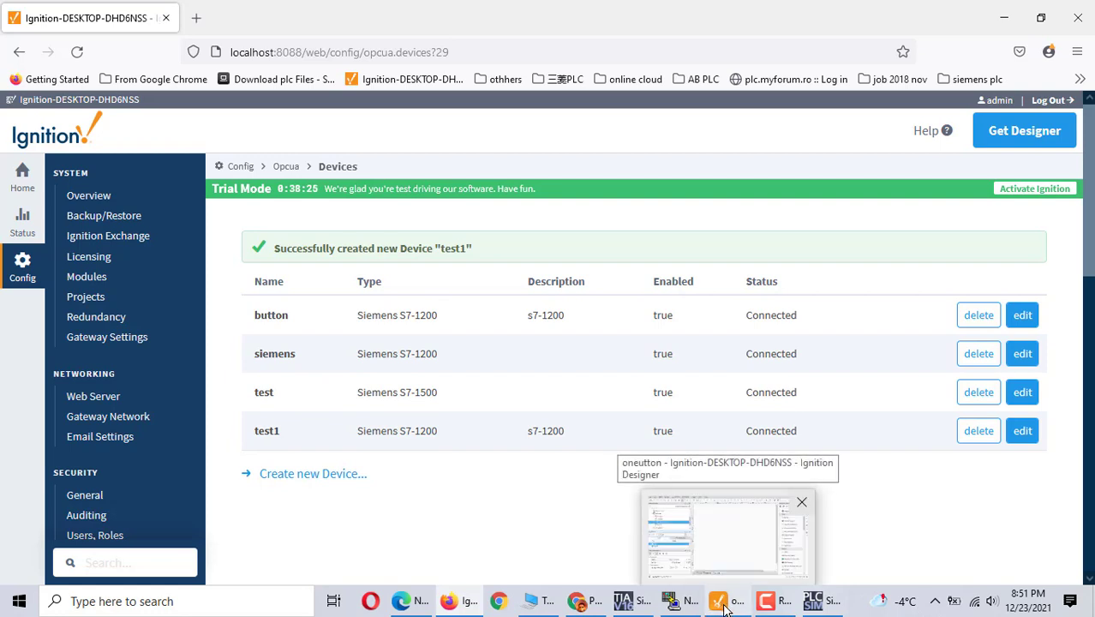
pyautogui.click(724, 606)
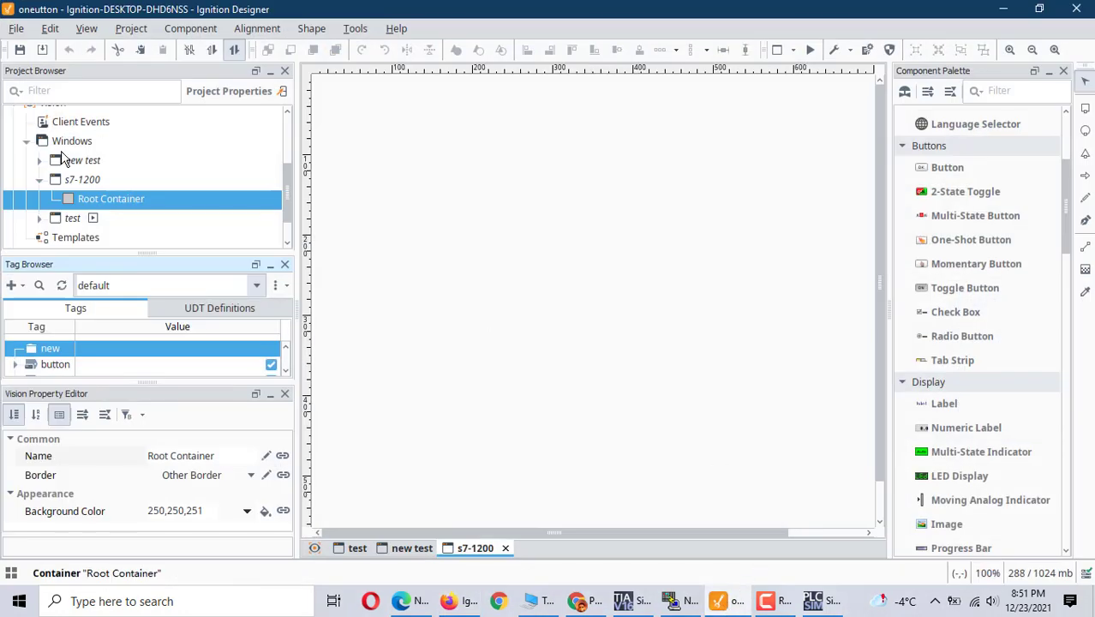
pyautogui.click(38, 179)
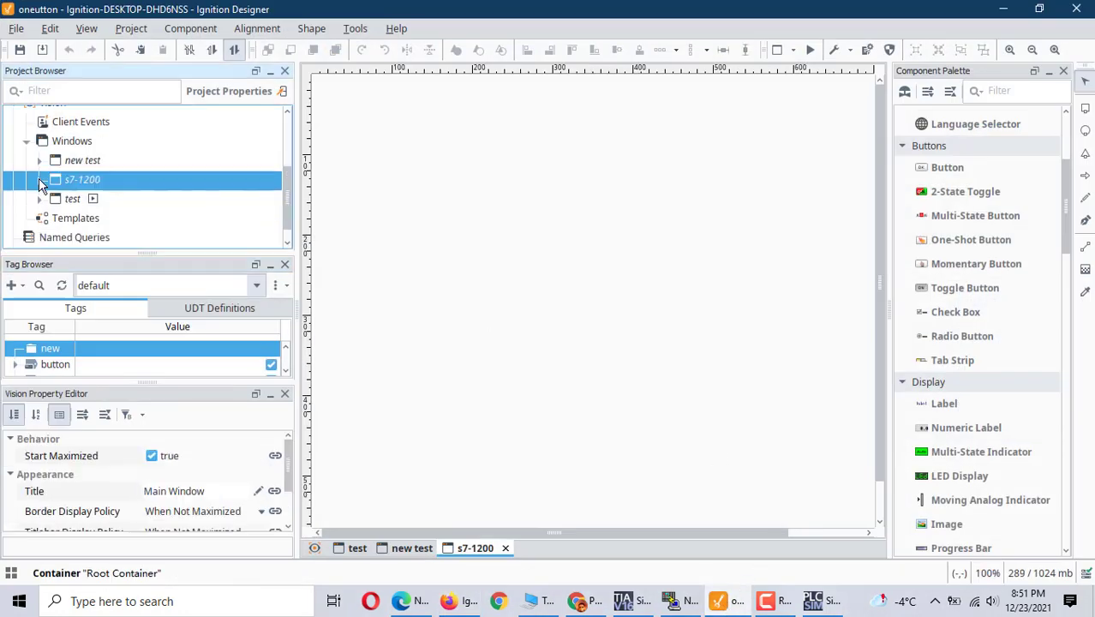
# Delete the s7-1200 window from the project.
pyautogui.rightClick(60, 188)
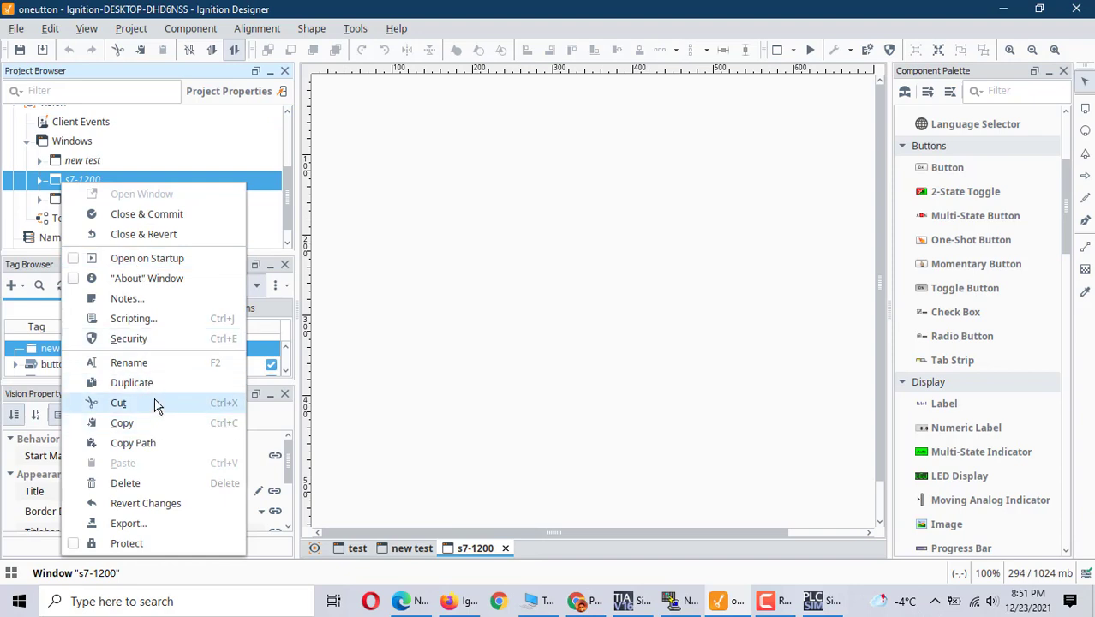
pyautogui.click(125, 483)
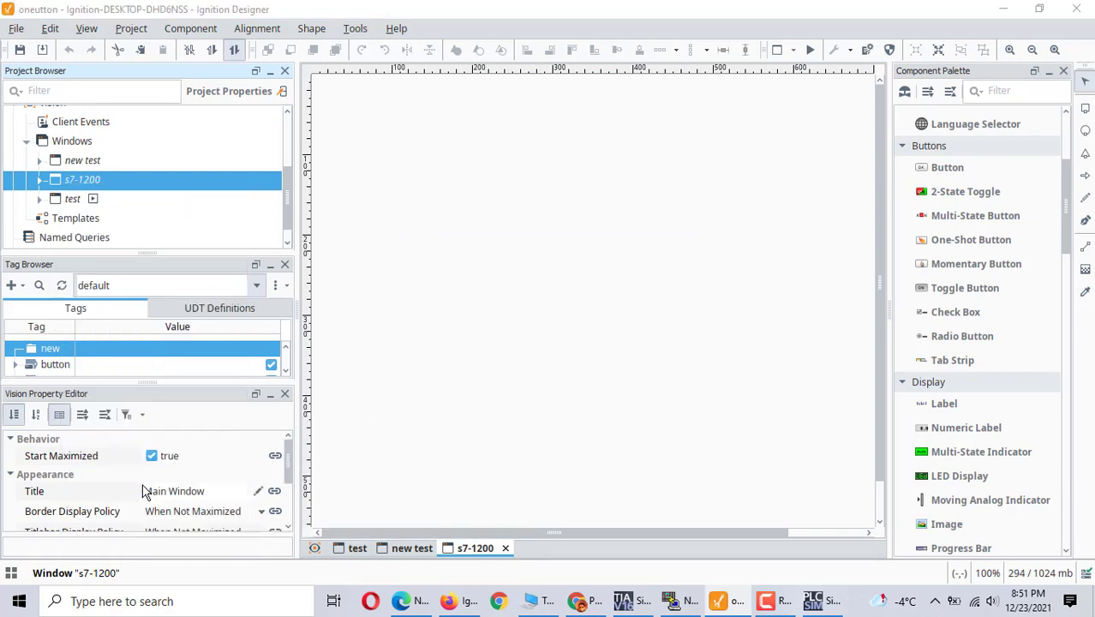
pyautogui.click(519, 330)
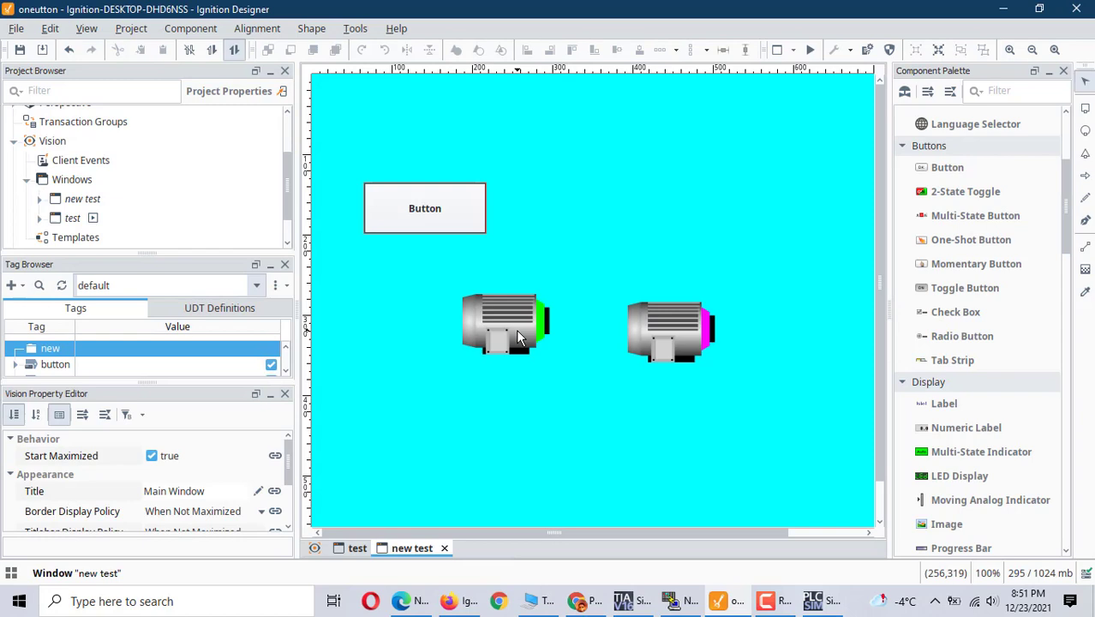
# Create a new main window named s7-1200 in the Vision windows.
pyautogui.click(26, 179)
pyautogui.rightClick(66, 182)
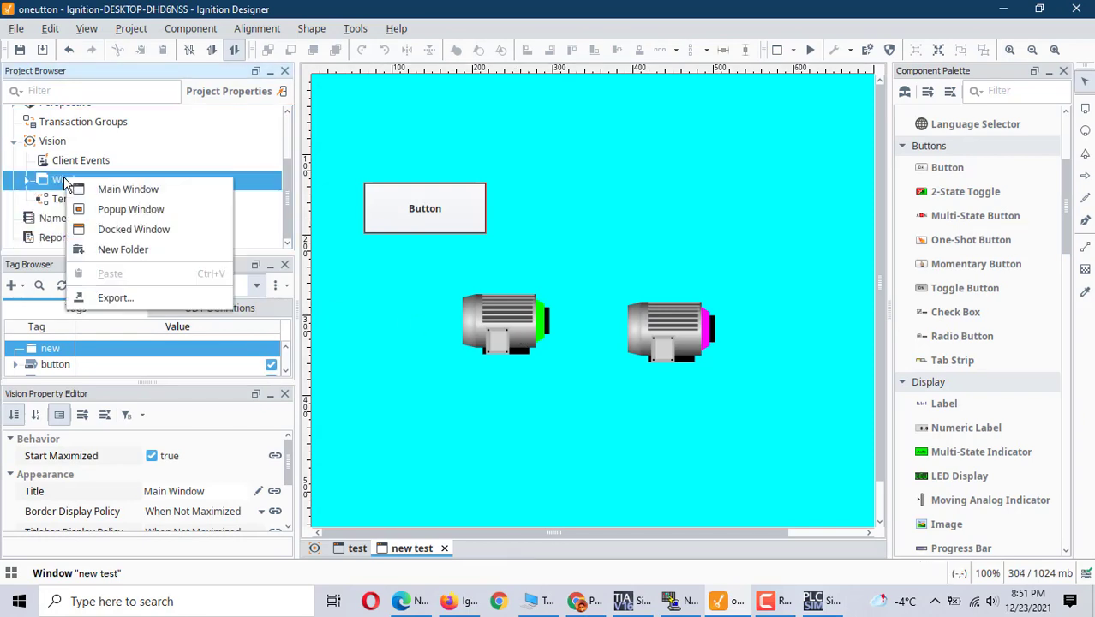
pyautogui.click(130, 194)
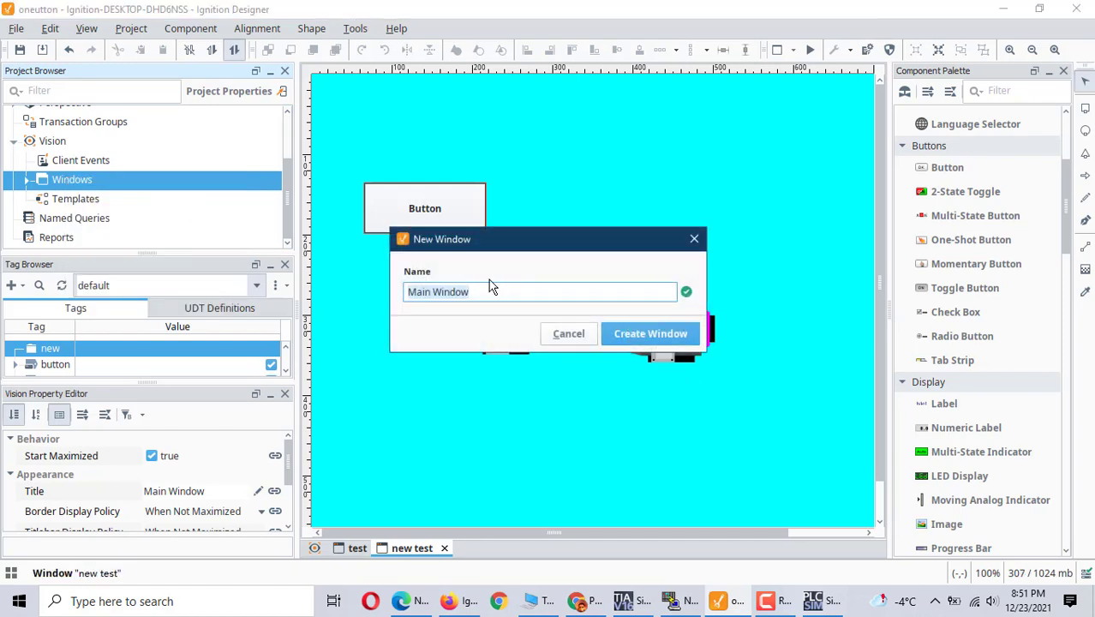
pyautogui.write('s7-1200')
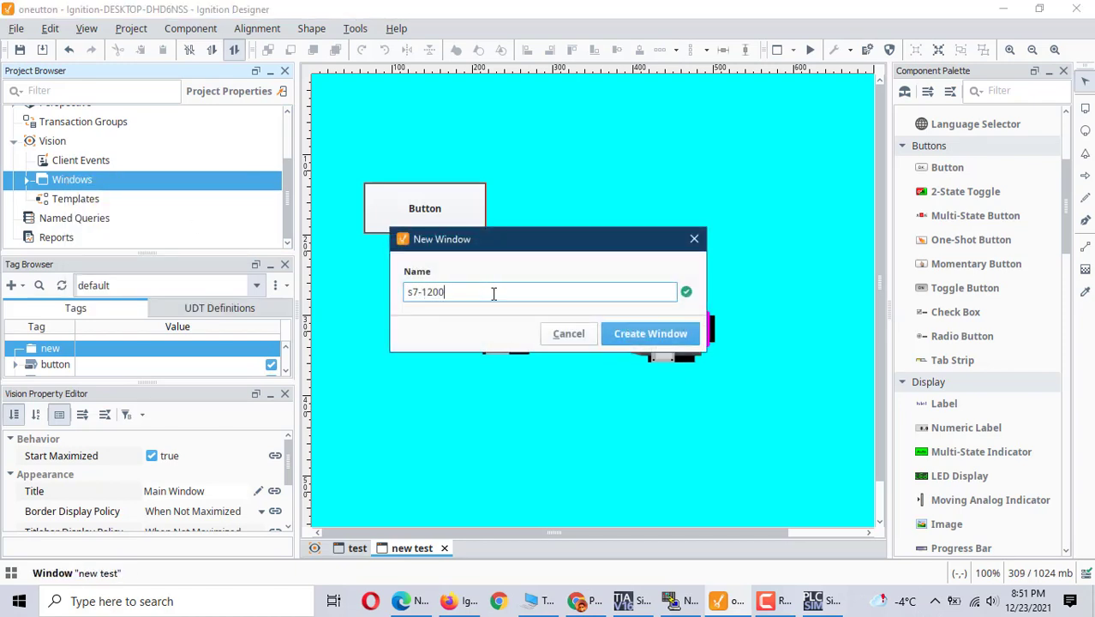
pyautogui.click(643, 335)
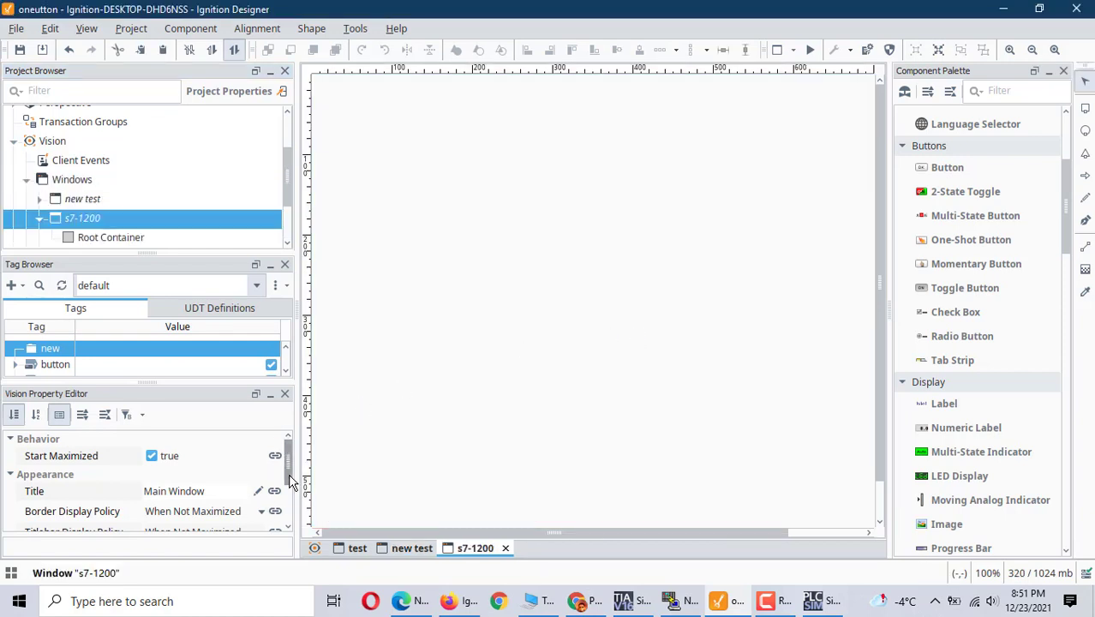
# Set the background color of the s7-1200 window's root container to cyan (0,255,255).
pyautogui.moveTo(290, 477); pyautogui.dragTo(291, 520)
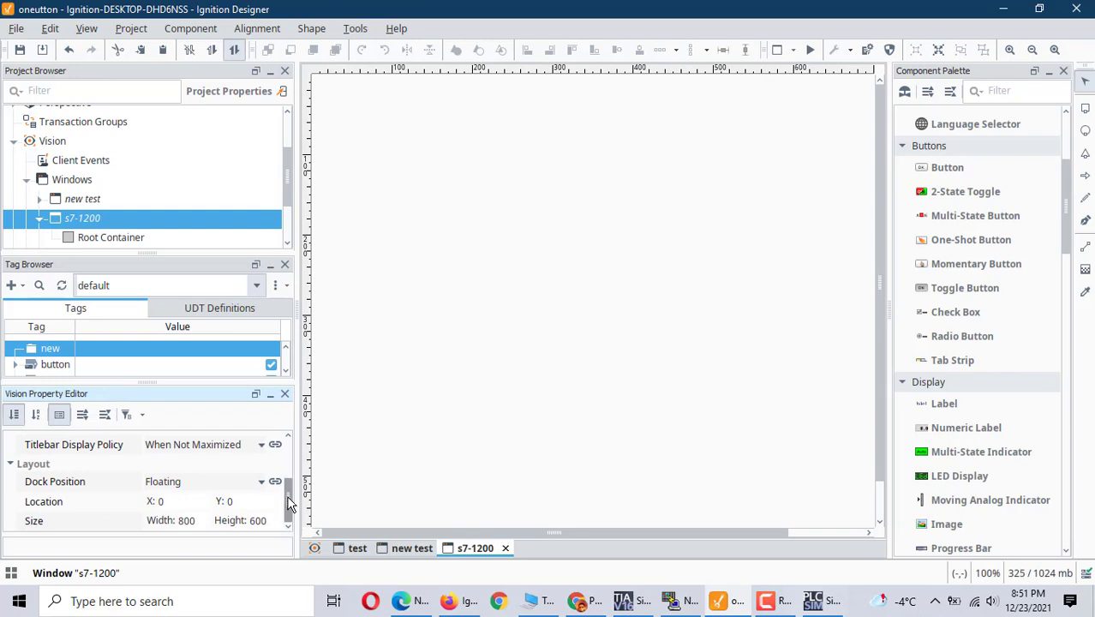
pyautogui.click(118, 240)
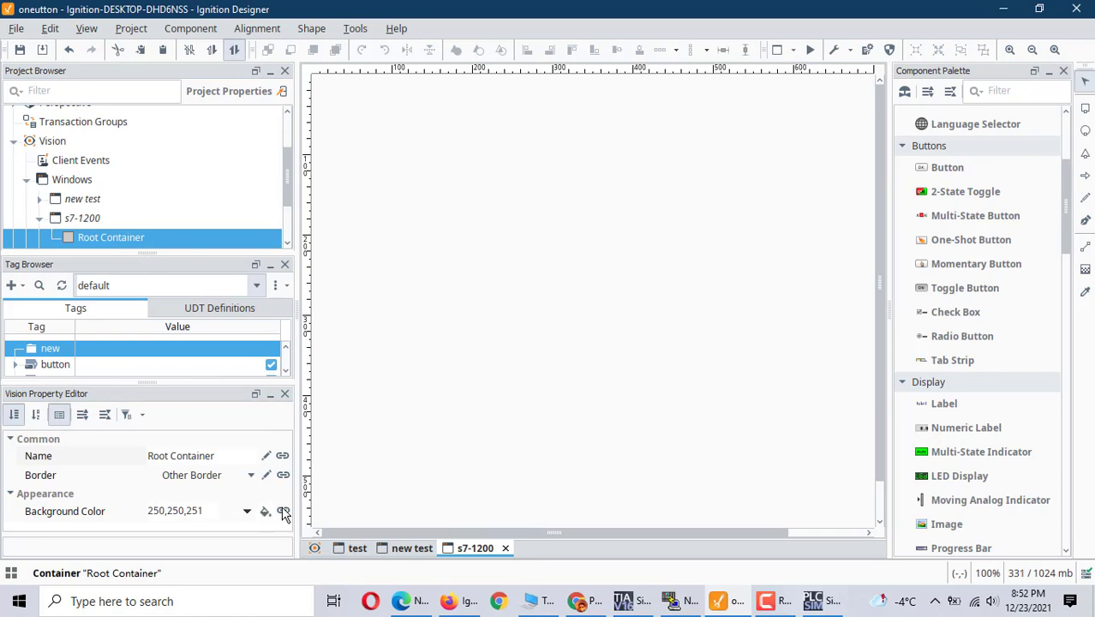
pyautogui.click(247, 512)
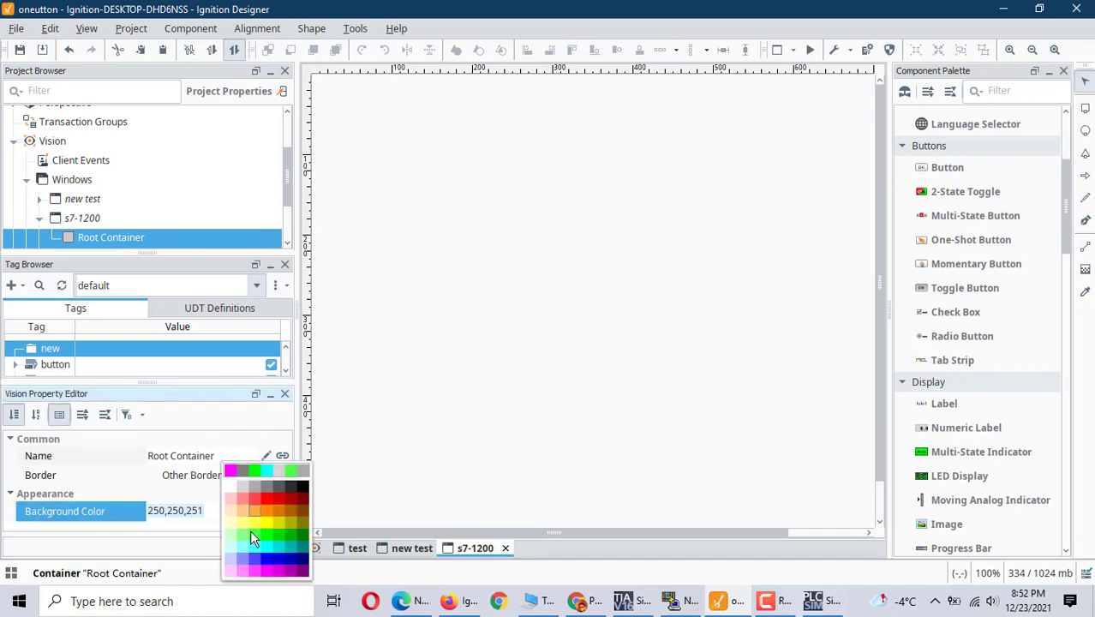
pyautogui.click(265, 555)
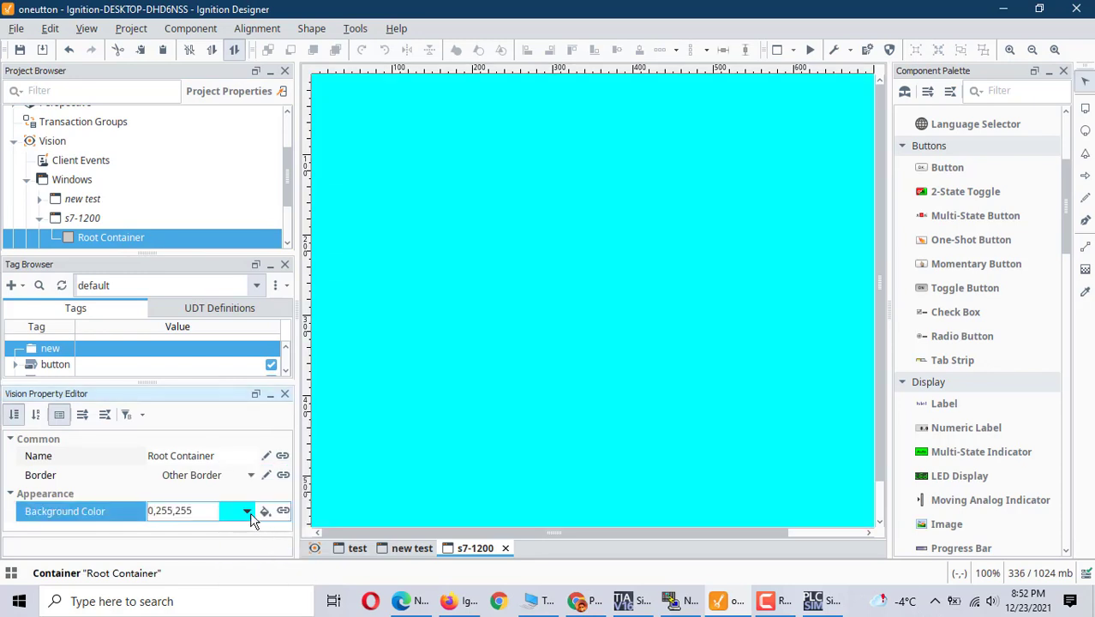
pyautogui.click(246, 516)
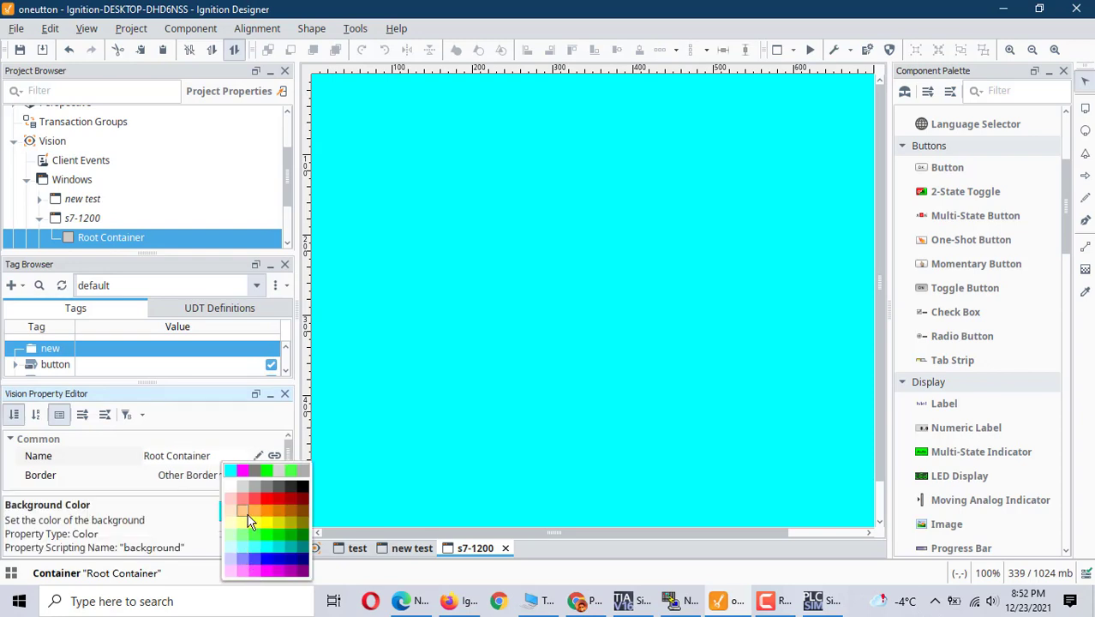
pyautogui.press('Escape')
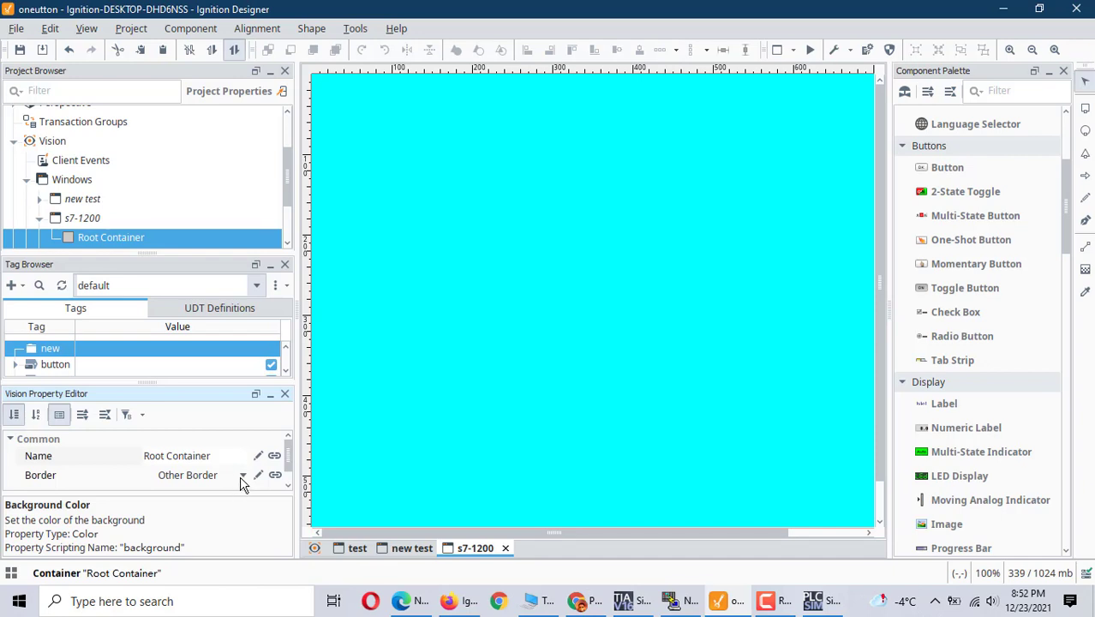
pyautogui.moveTo(262, 493); pyautogui.dragTo(262, 513)
# Enlarge the tag list area and delete the tag folder named new.
pyautogui.moveTo(144, 382); pyautogui.dragTo(154, 445)
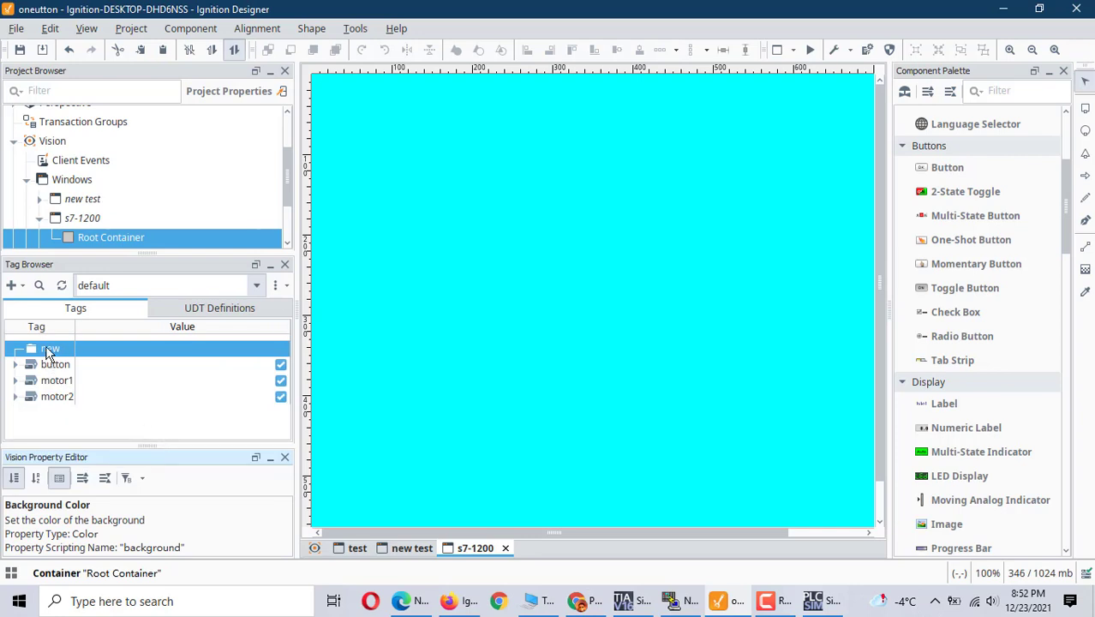
pyautogui.rightClick(47, 349)
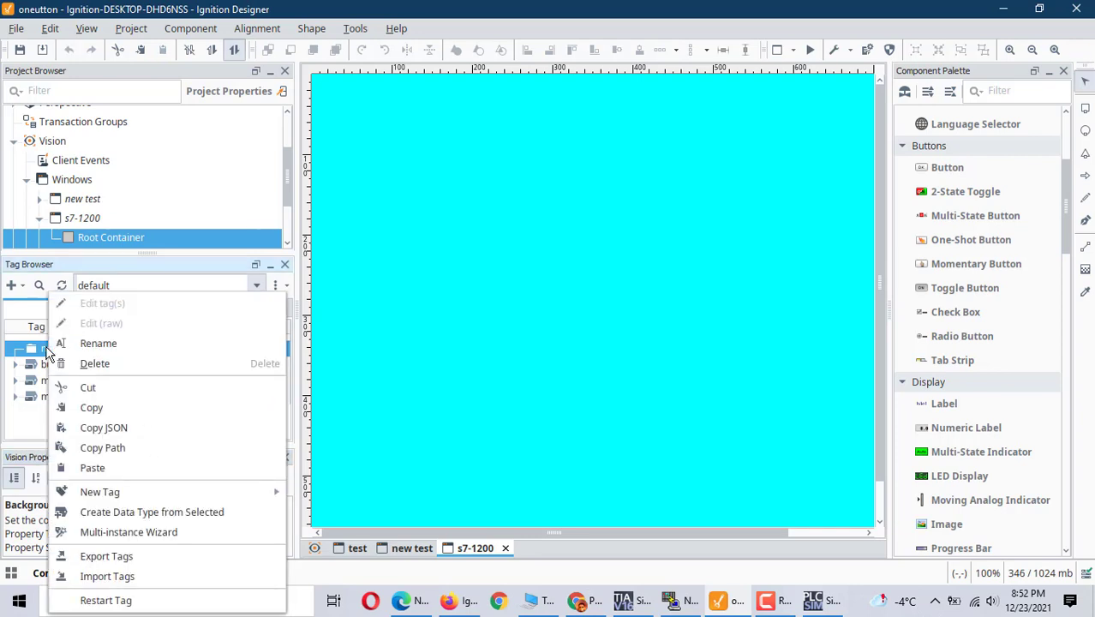
pyautogui.click(100, 363)
pyautogui.click(114, 399)
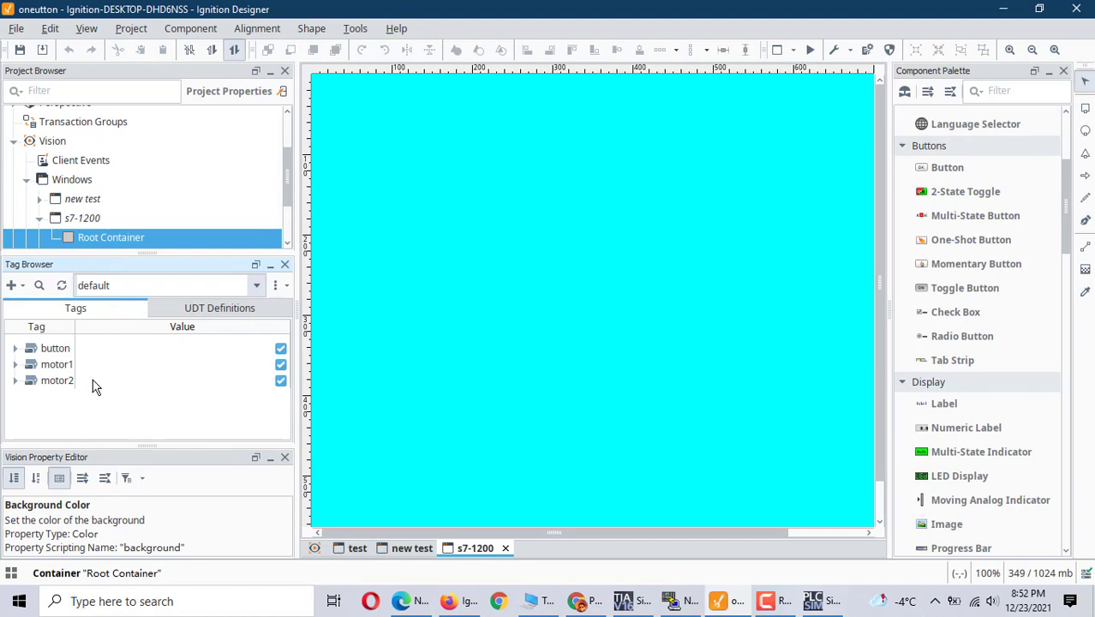
# Create a new tag folder named s7-1200 in the default tag provider.
pyautogui.click(22, 288)
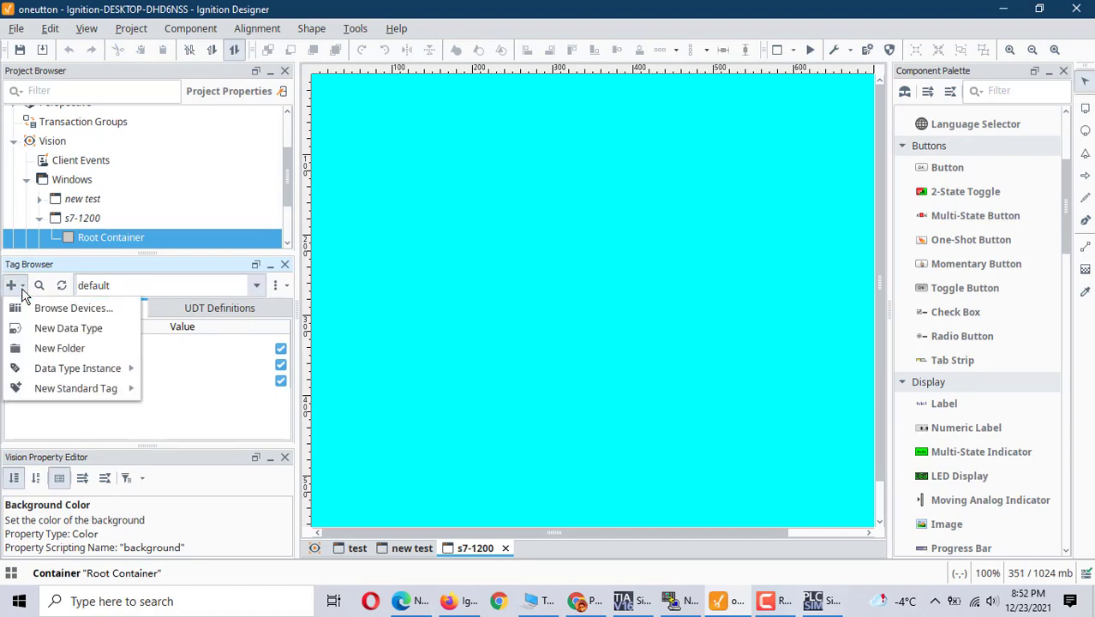
pyautogui.click(65, 350)
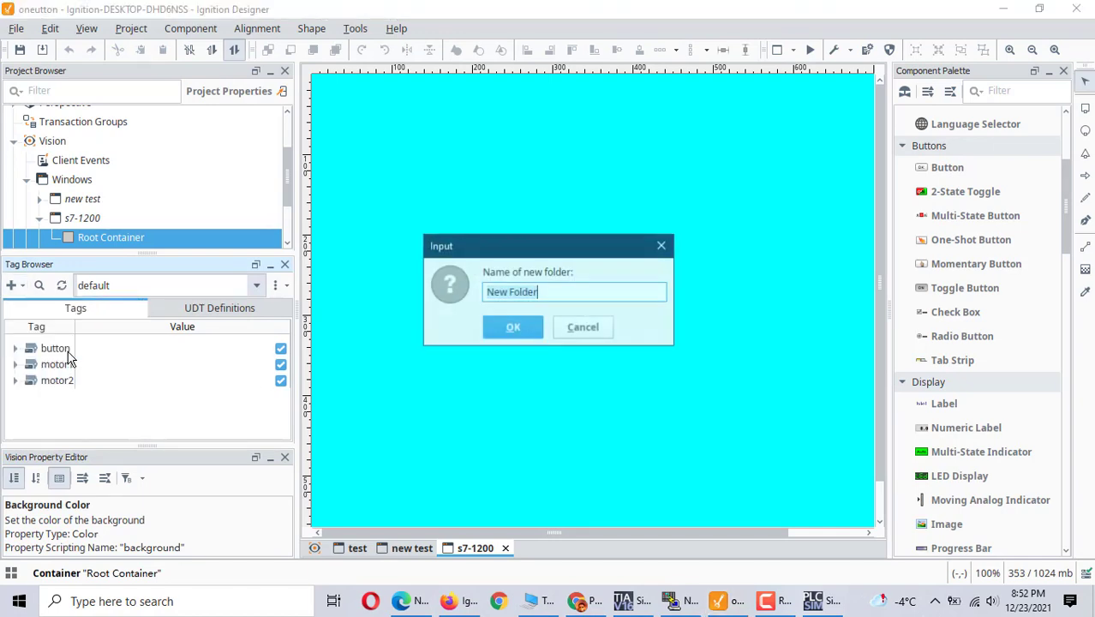
pyautogui.write('s')
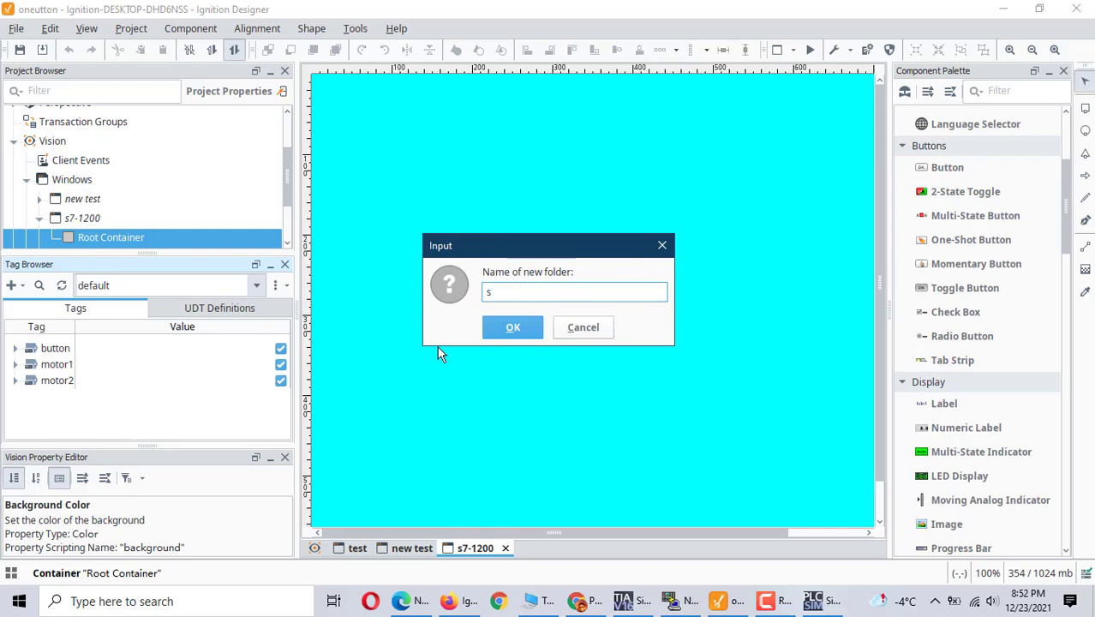
pyautogui.write('7-1200')
pyautogui.click(511, 330)
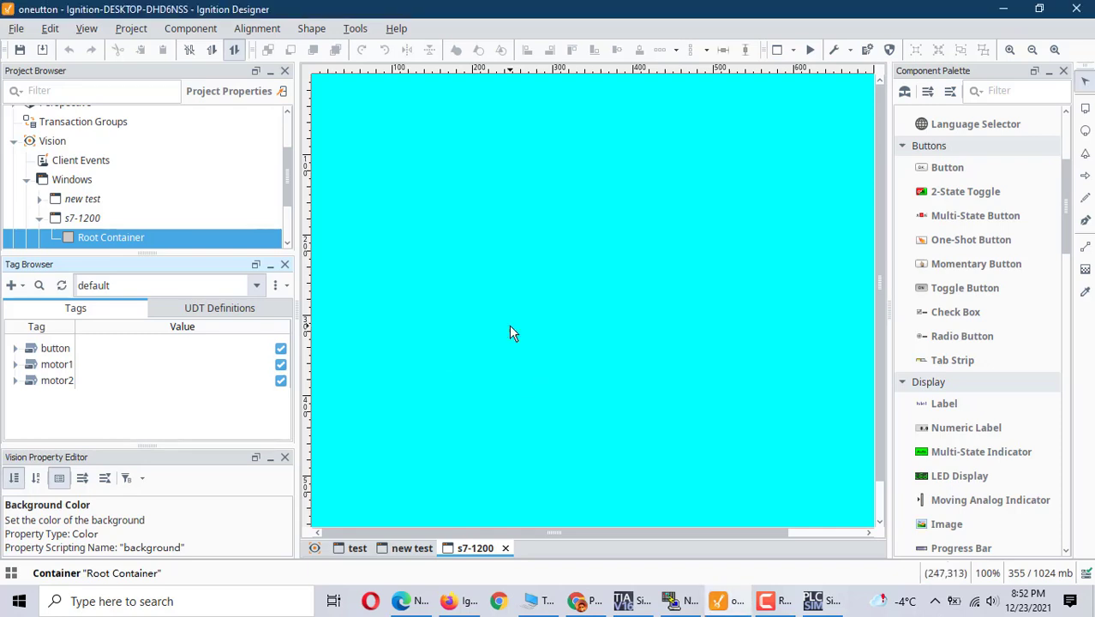
# Start a new OPC tag in the s7-1200 tag folder and name it button.
pyautogui.rightClick(55, 352)
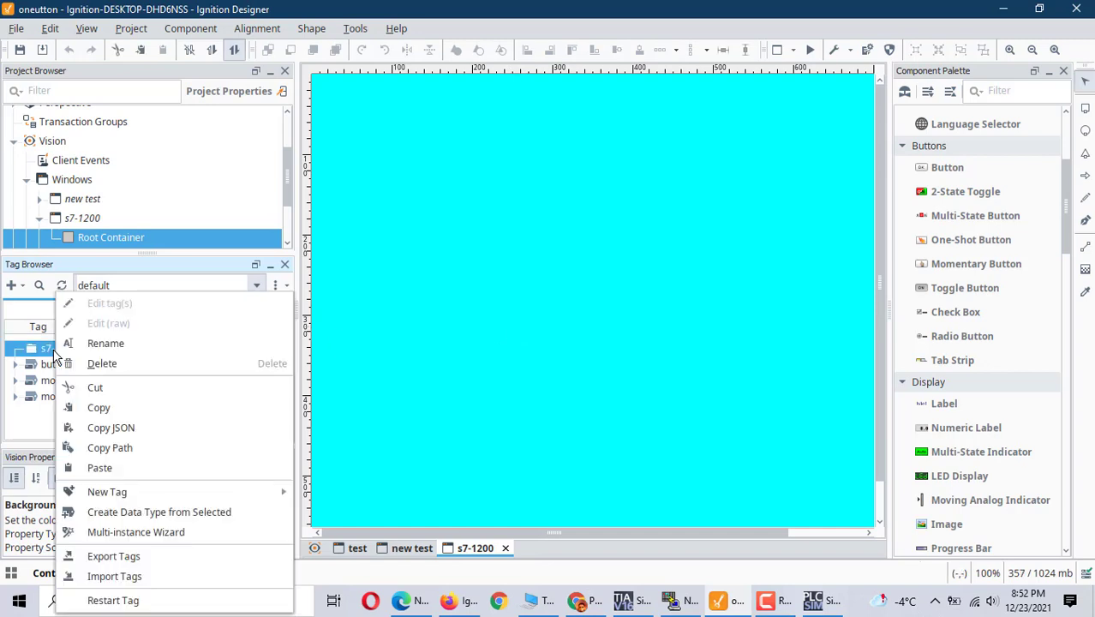
pyautogui.moveTo(186, 494)
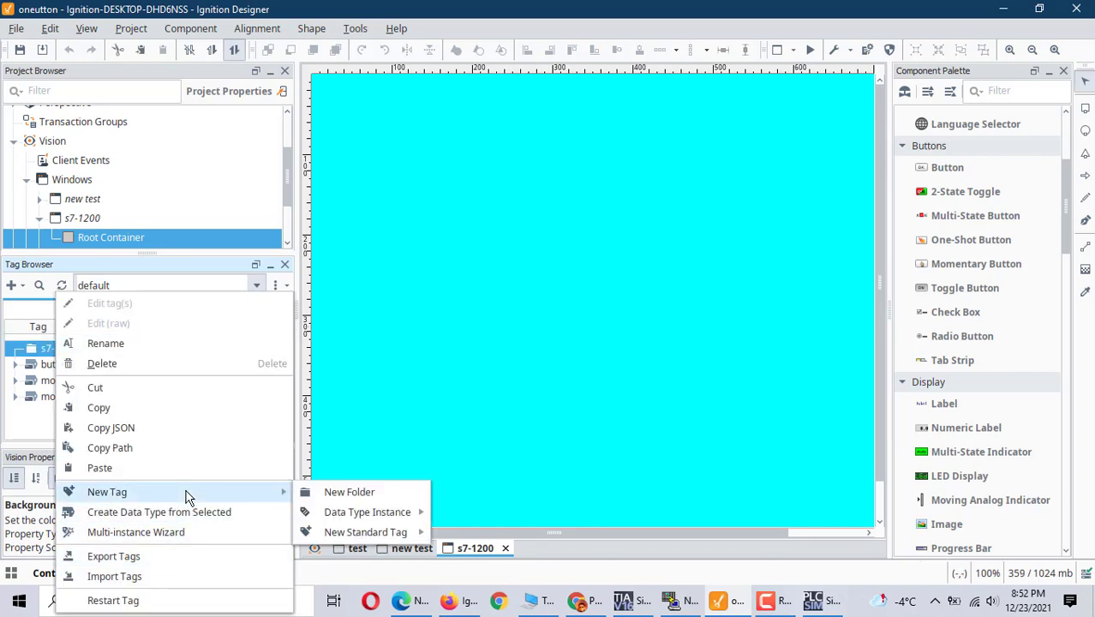
pyautogui.moveTo(377, 532)
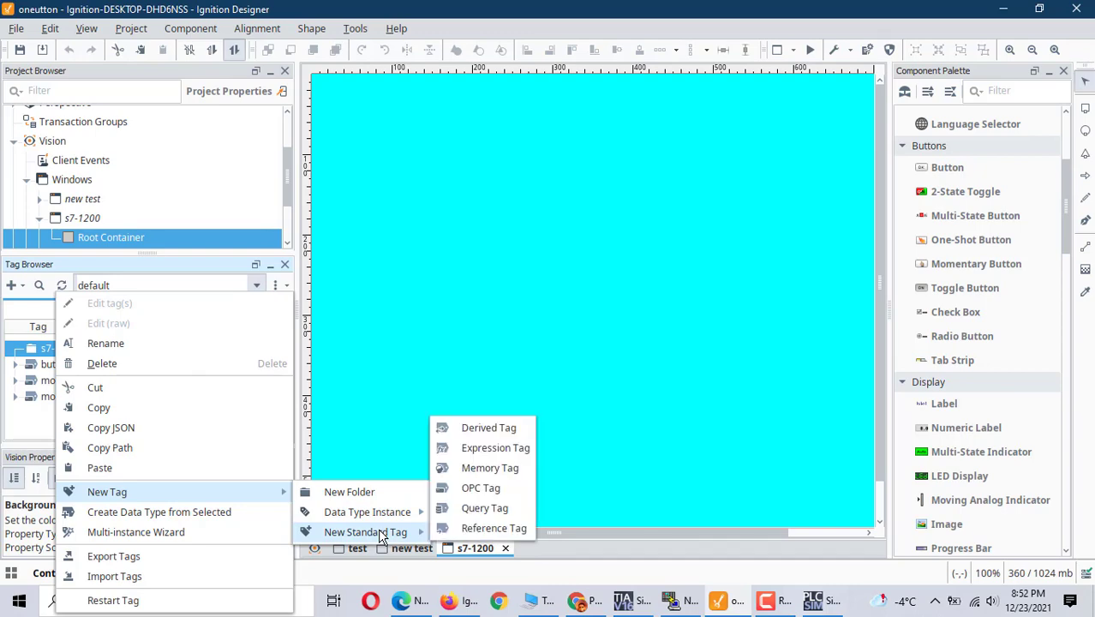
pyautogui.click(483, 487)
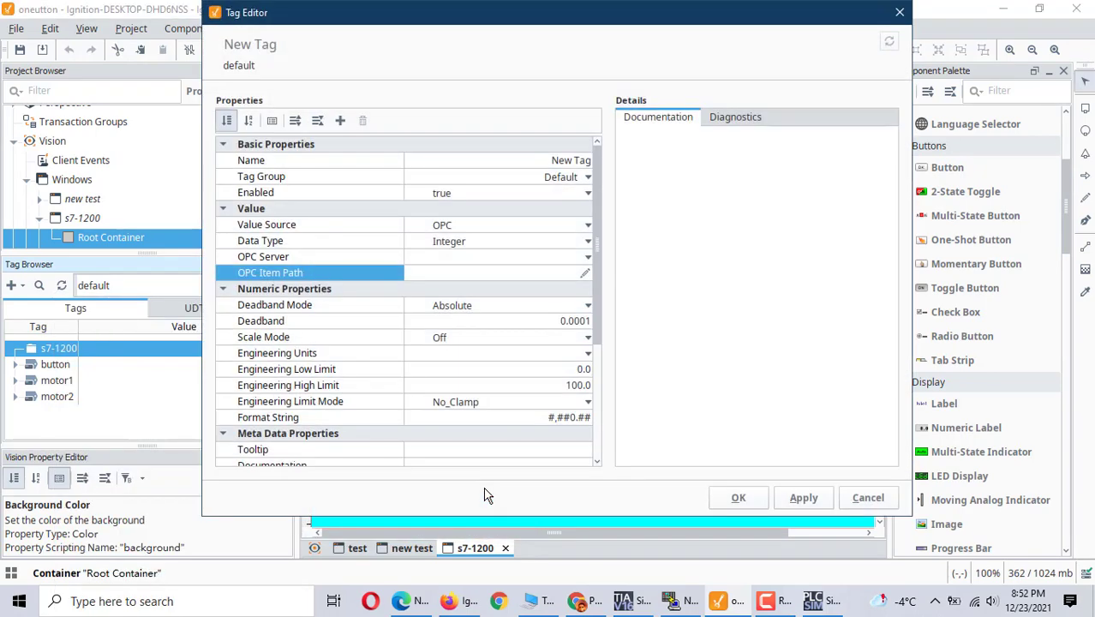
pyautogui.click(588, 160)
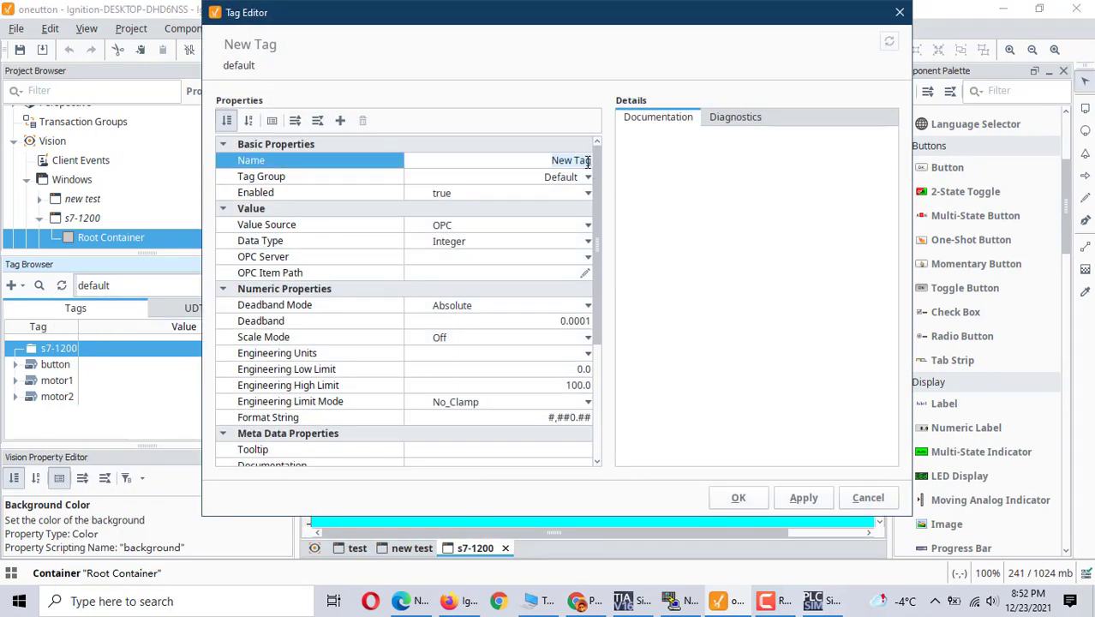
pyautogui.press('BackSpace')
pyautogui.write('uttons')
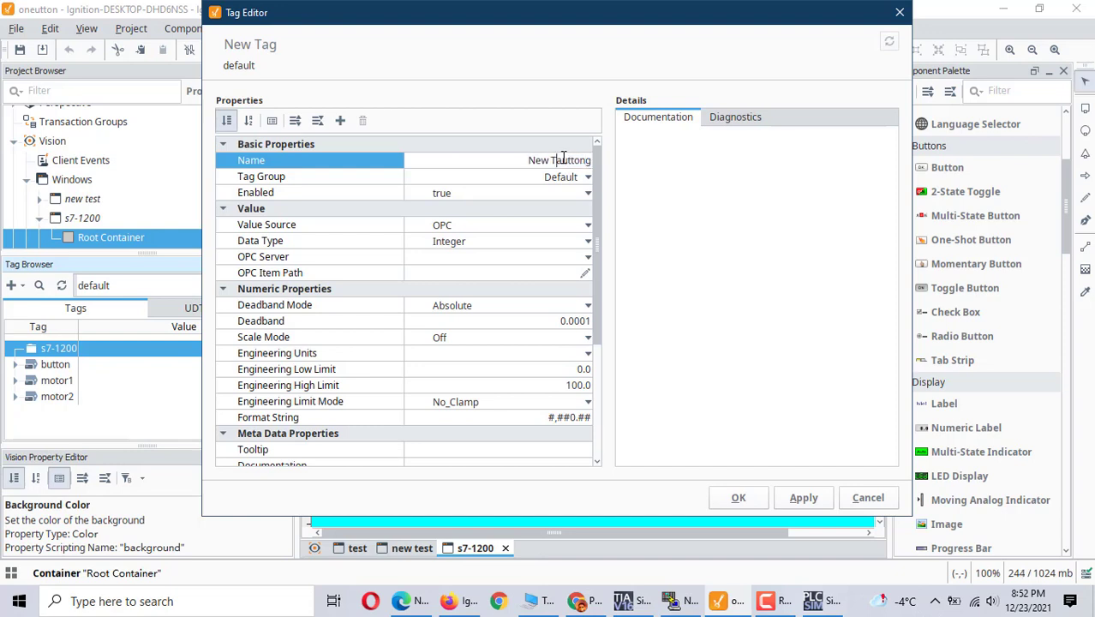
pyautogui.press('BackSpace')
pyautogui.press('BackSpace')
pyautogui.press('BackSpace')
pyautogui.press('BackSpace')
pyautogui.press('BackSpace')
# Set the button tag's data type to Boolean and its OPC server to Ignition OPC UA Server, and begin its OPC item path with [.
pyautogui.click(542, 228)
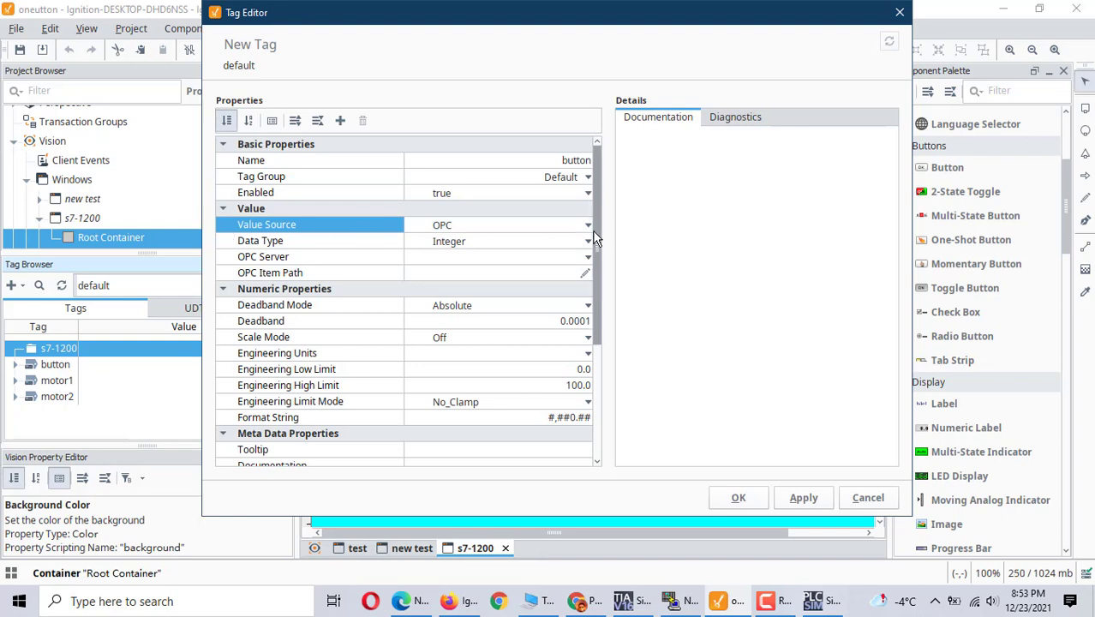
pyautogui.click(588, 228)
pyautogui.click(505, 242)
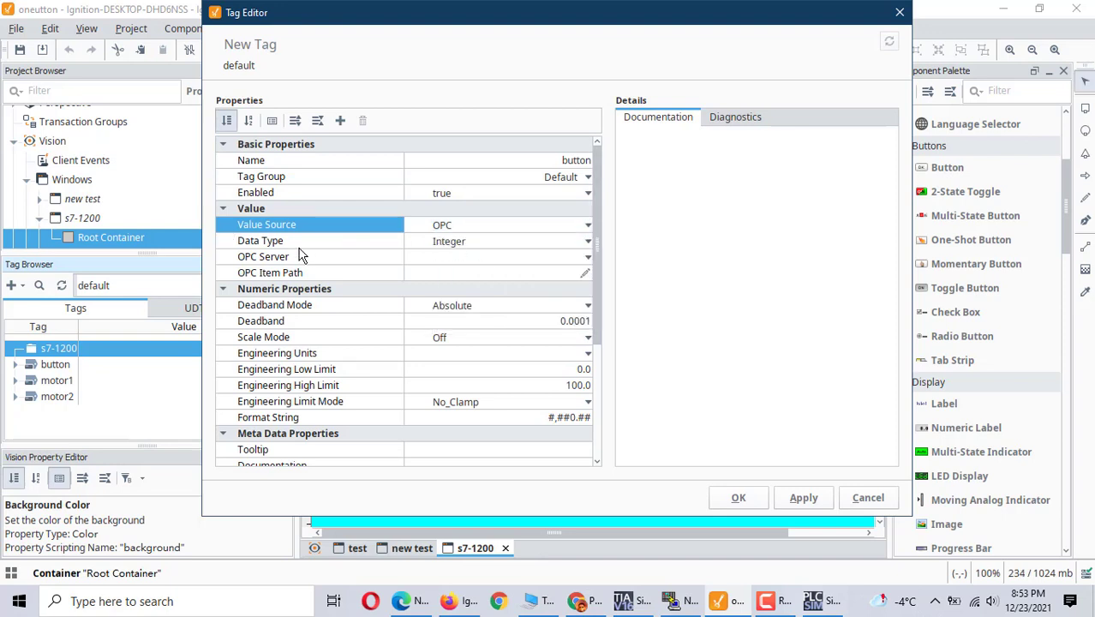
pyautogui.click(586, 242)
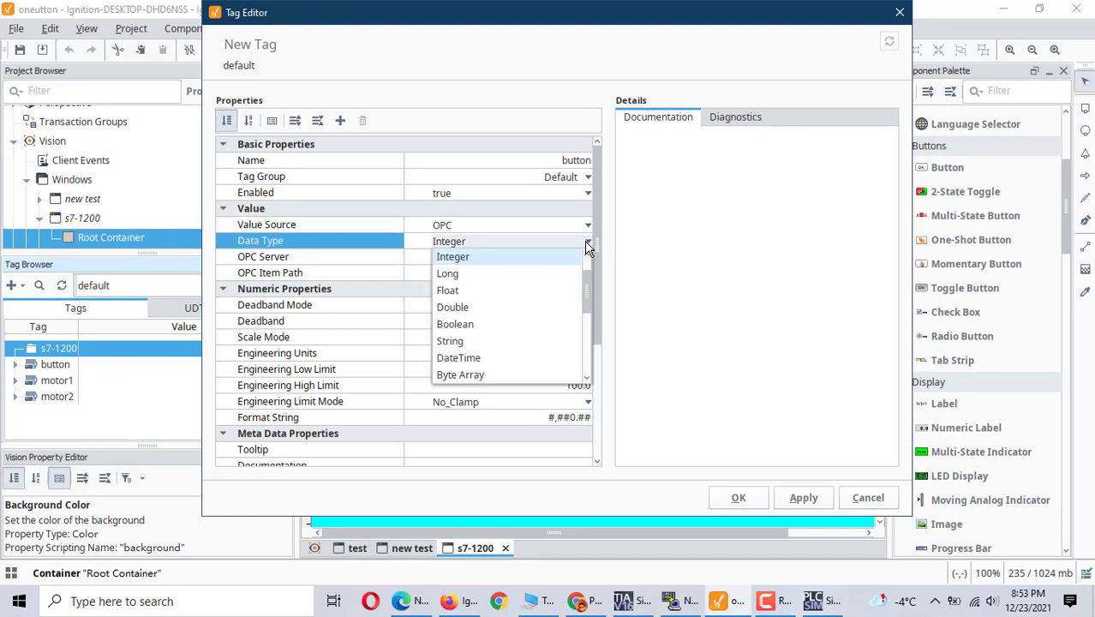
pyautogui.click(461, 326)
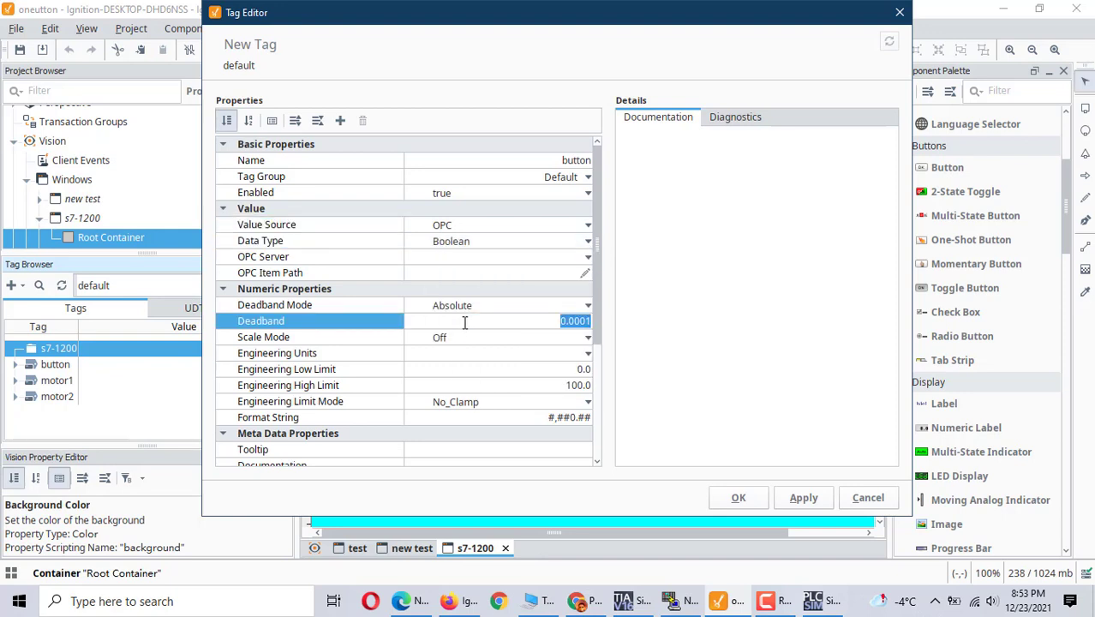
pyautogui.click(586, 259)
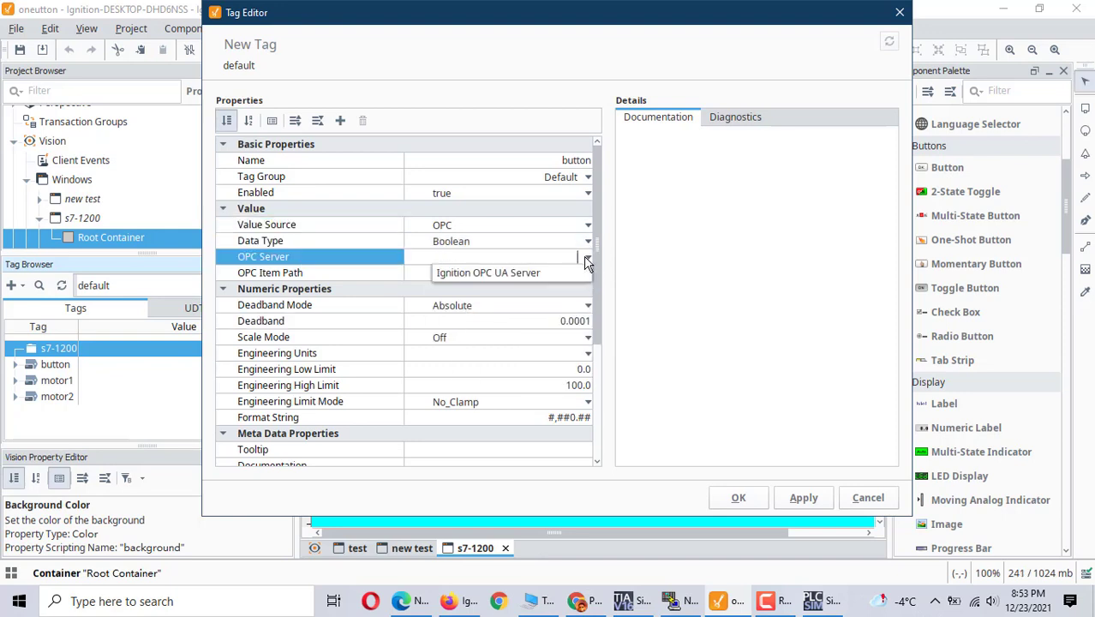
pyautogui.click(521, 268)
pyautogui.click(483, 273)
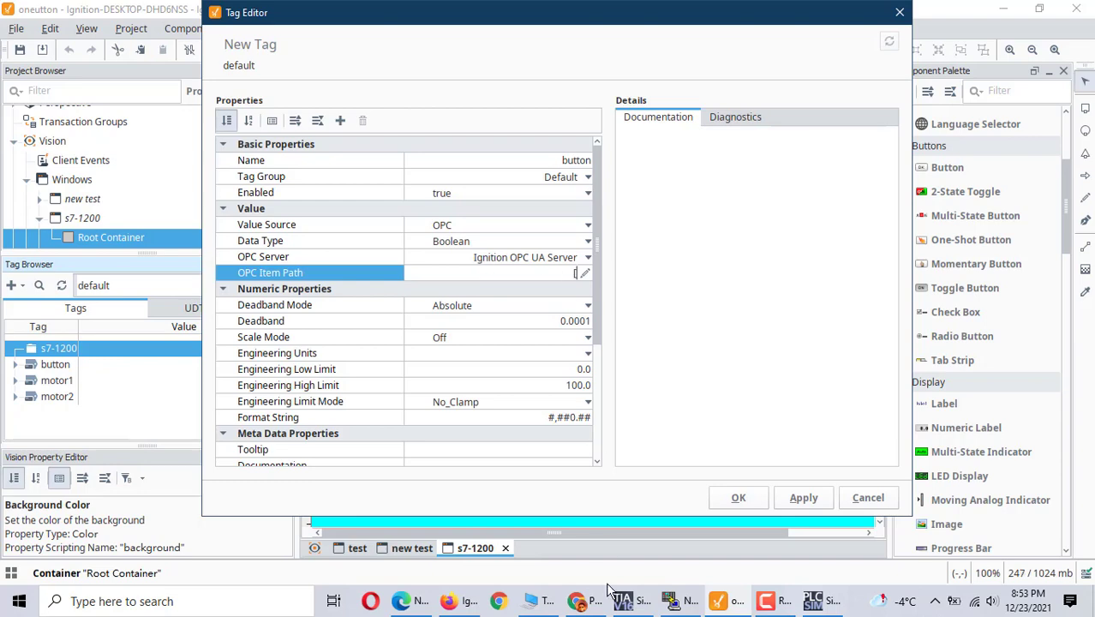
# Switch to the Ignition gateway's device list in Firefox and delete the device test1.
pyautogui.click(439, 604)
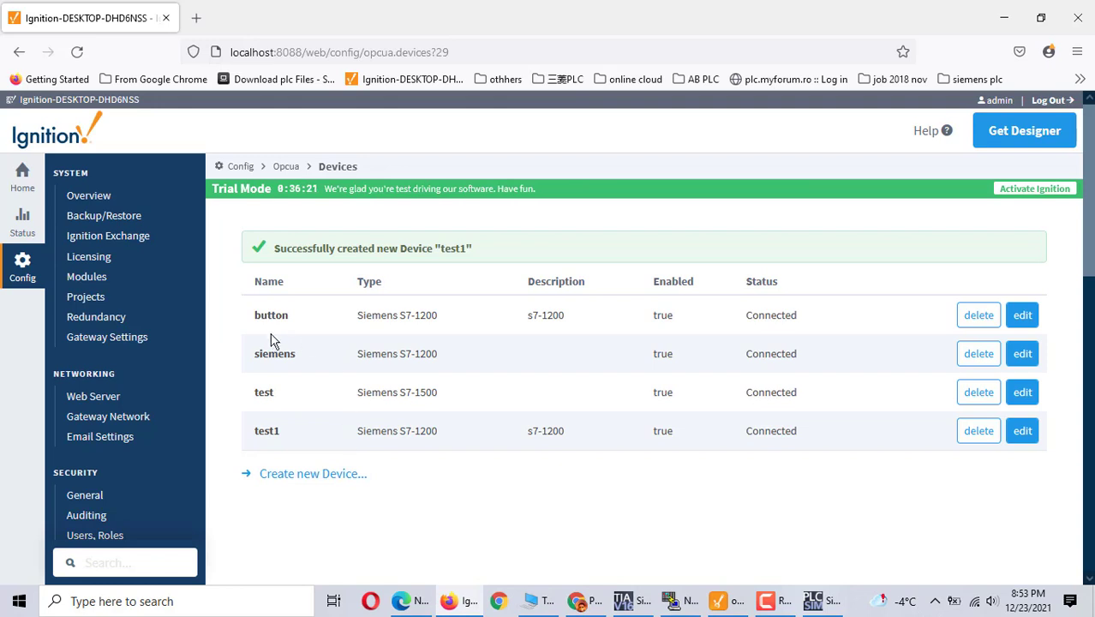
pyautogui.click(968, 429)
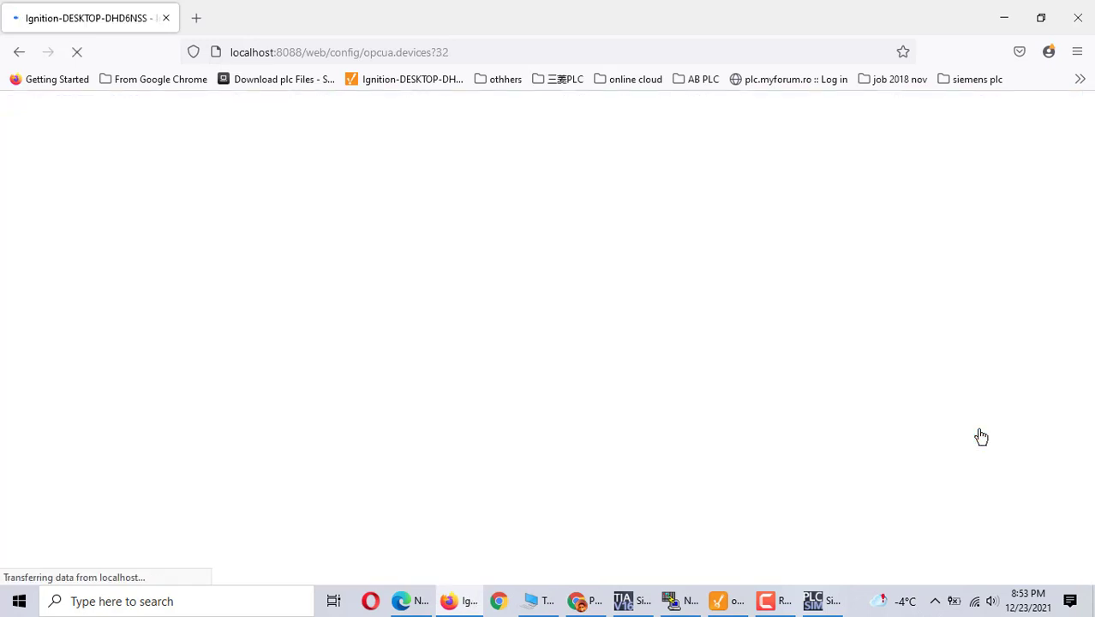
pyautogui.click(669, 364)
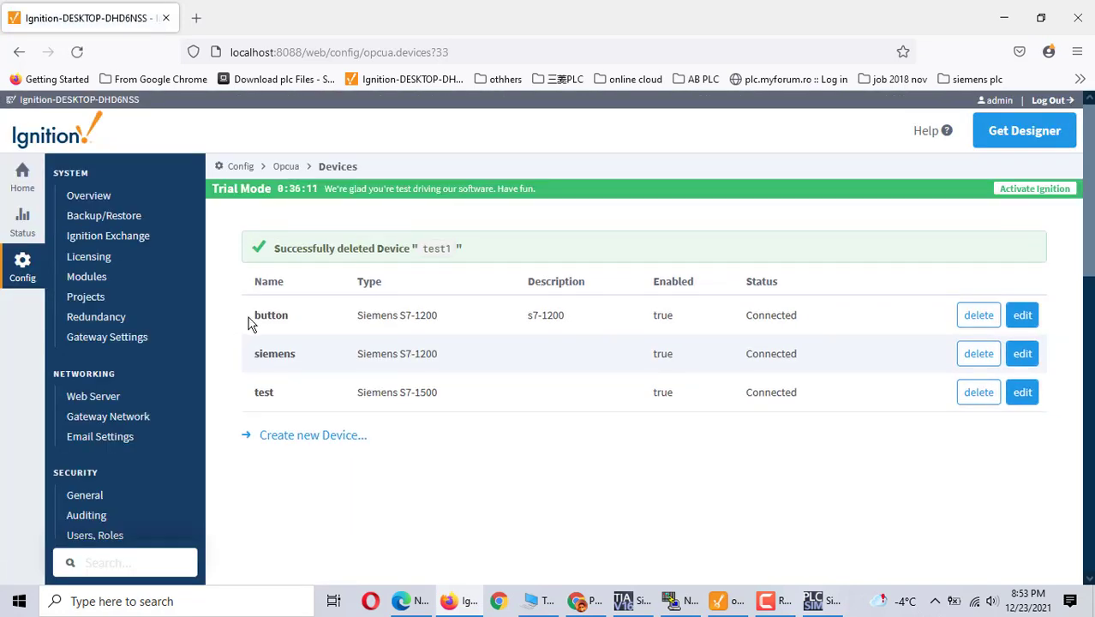
# Check the device name button in the gateway's device list and, back in Ignition Designer, extend the button tag's OPC item path to [button].
pyautogui.moveTo(255, 314); pyautogui.dragTo(323, 320)
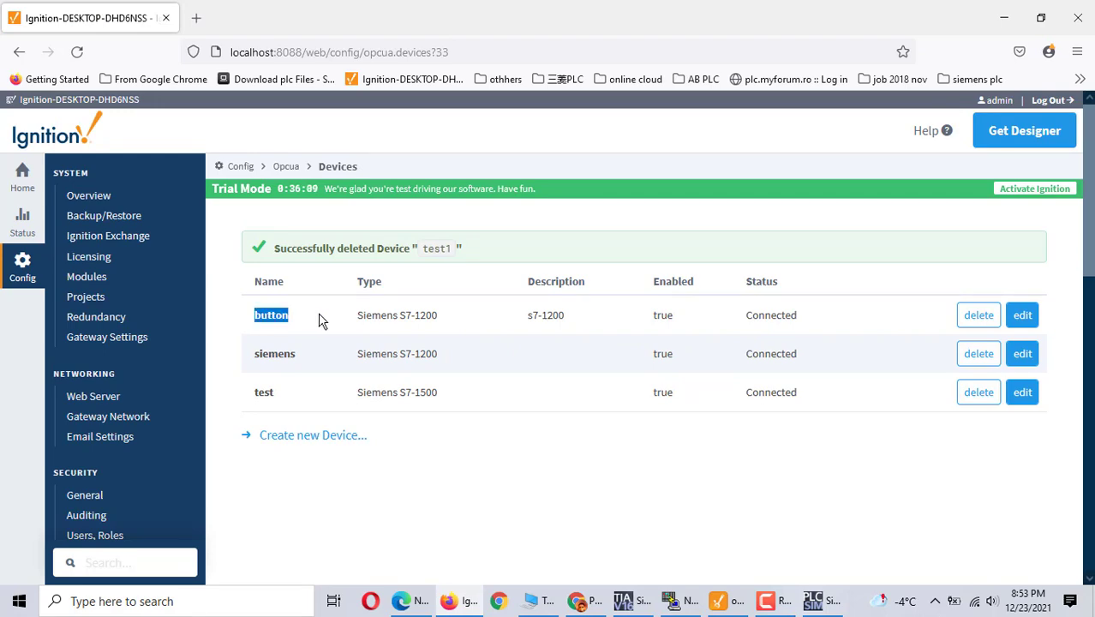
pyautogui.click(298, 317)
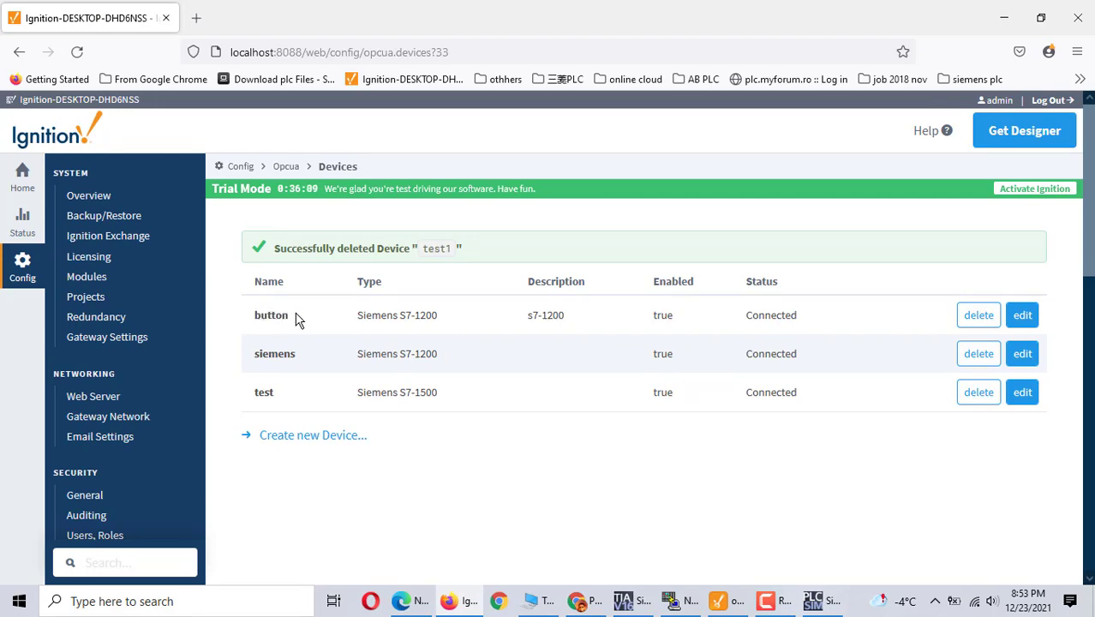
pyautogui.click(729, 604)
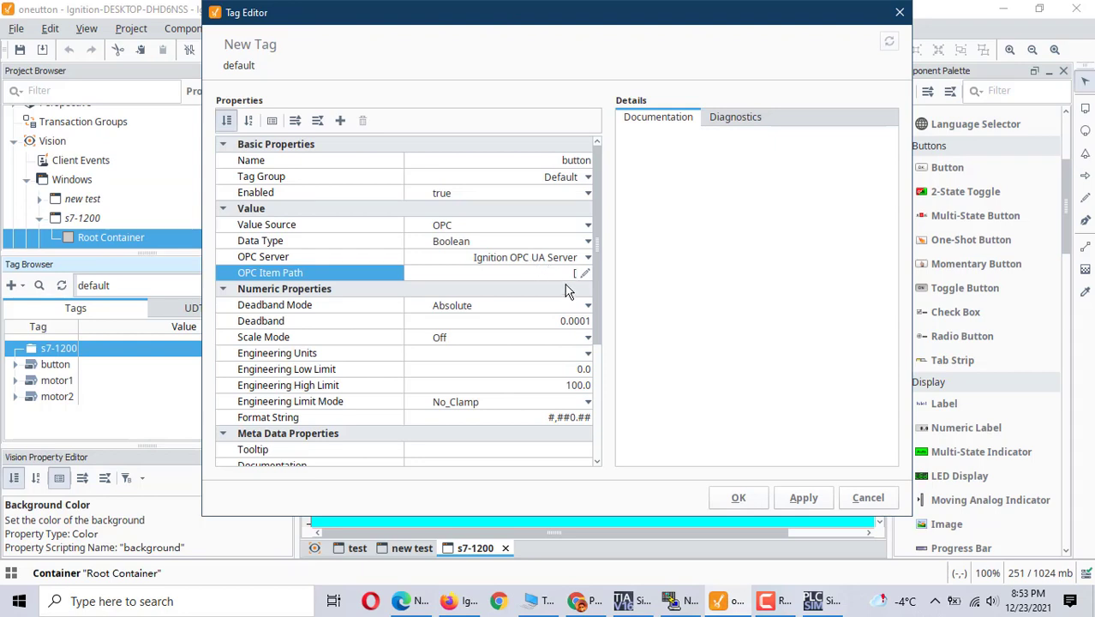
pyautogui.write('button]')
# Switch to TIA Portal and look up the button contact's address in Network 1 of Main [OB1].
pyautogui.click(626, 601)
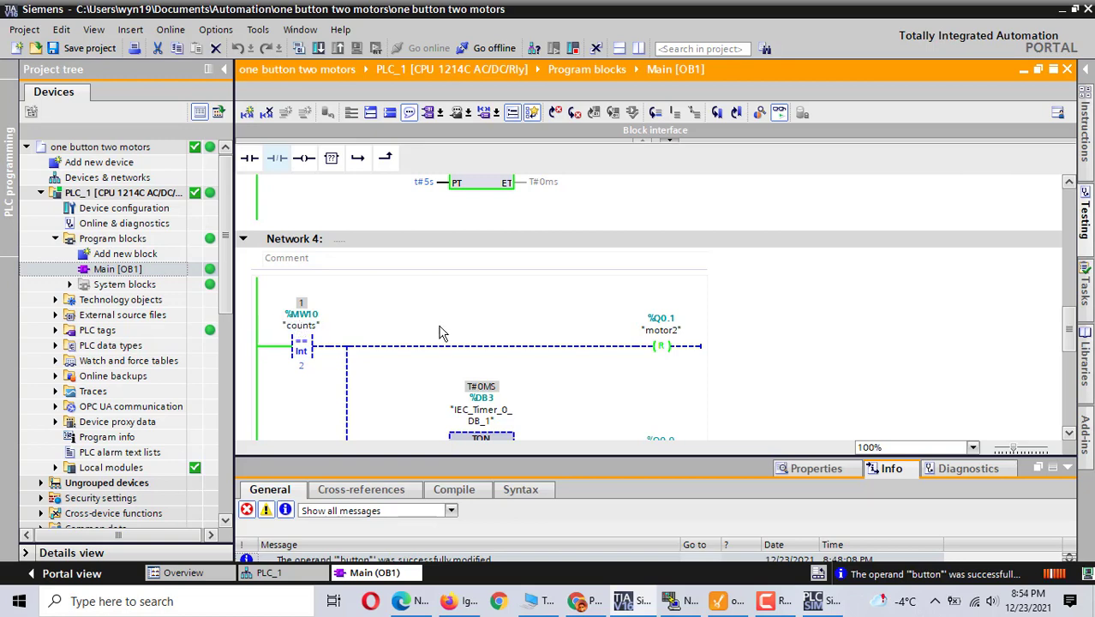
pyautogui.scroll(5, 439, 333)
pyautogui.scroll(5, 439, 332)
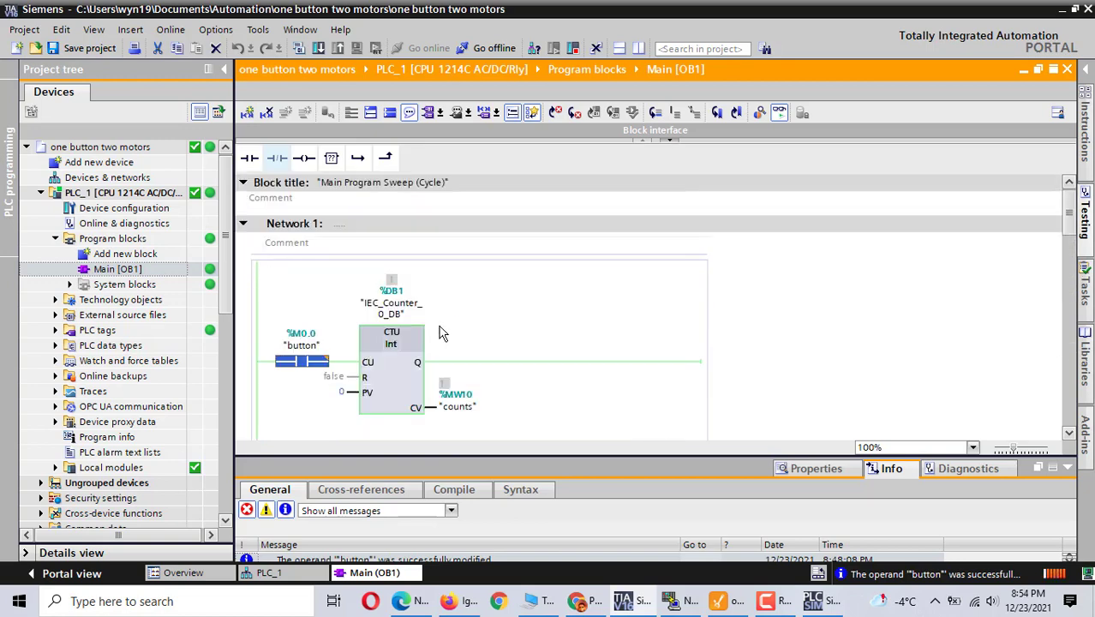
pyautogui.click(291, 347)
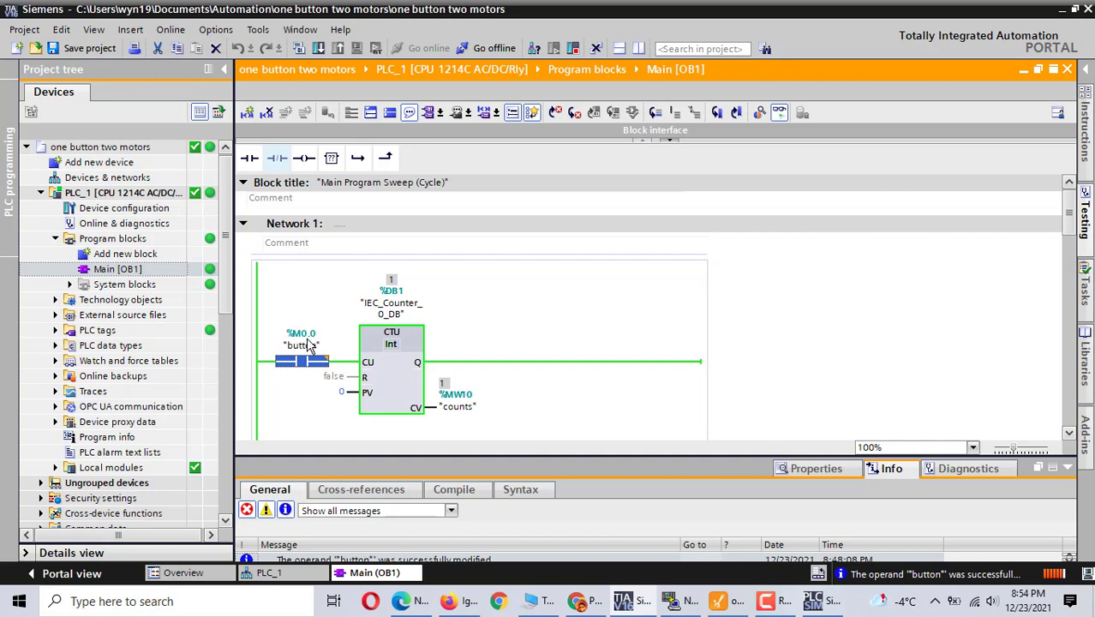
# Switch back to Ignition Designer, complete the button tag's OPC item path as [button]Mx0.0 and save the tag.
pyautogui.moveTo(732, 607)
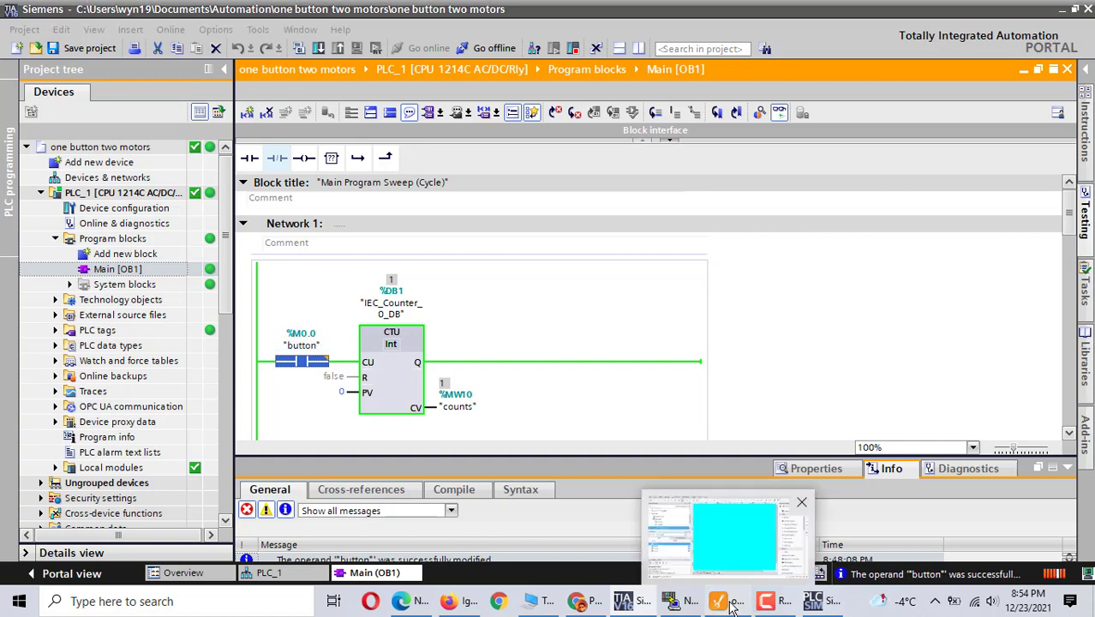
pyautogui.click(685, 531)
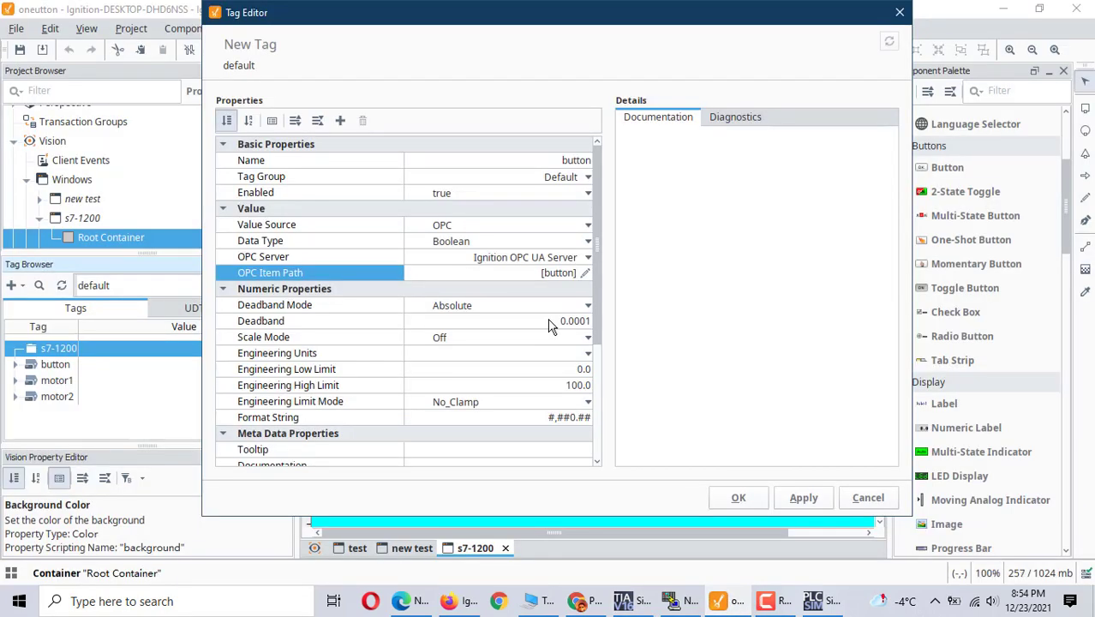
pyautogui.write('Mx0.0')
pyautogui.click(812, 507)
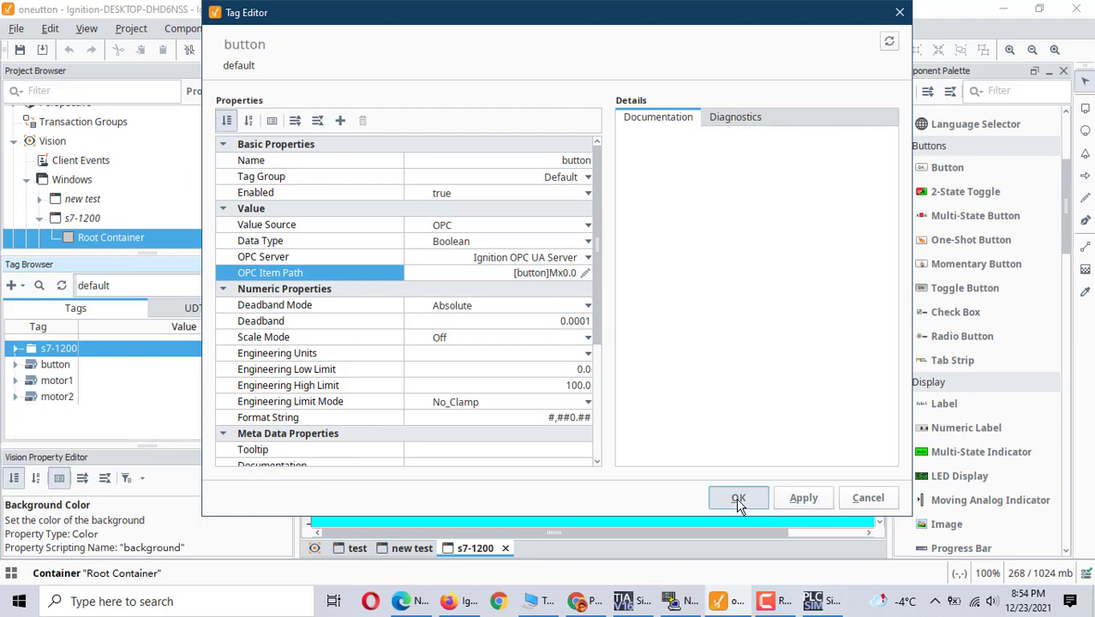
pyautogui.click(737, 499)
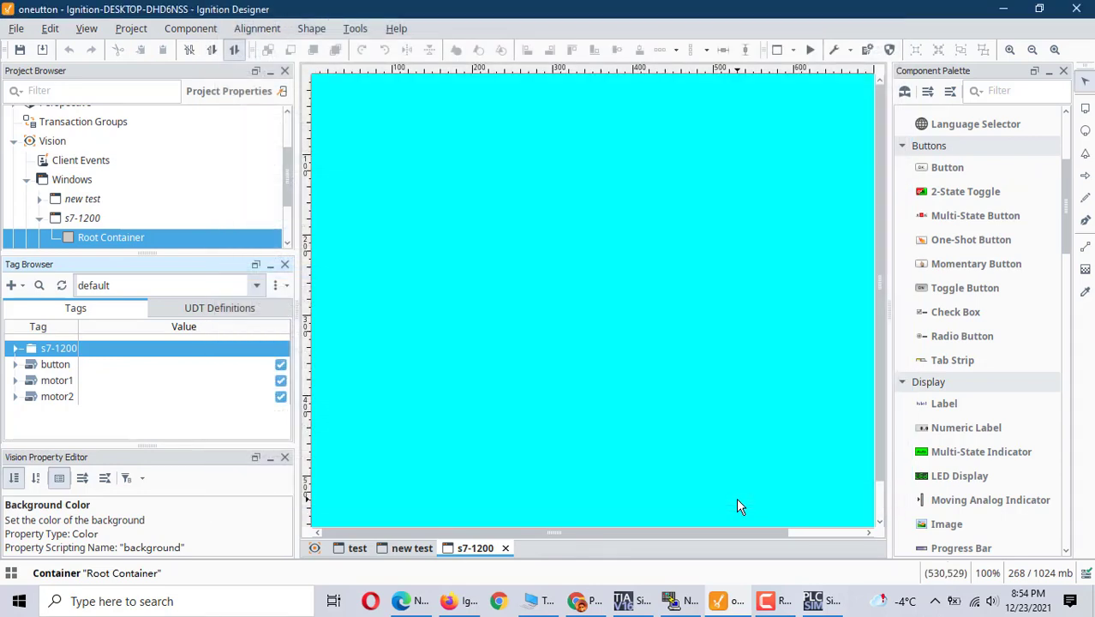
# Expand the s7-1200 tag folder and start a new OPC tag named Motor1 in it.
pyautogui.click(15, 348)
pyautogui.click(68, 366)
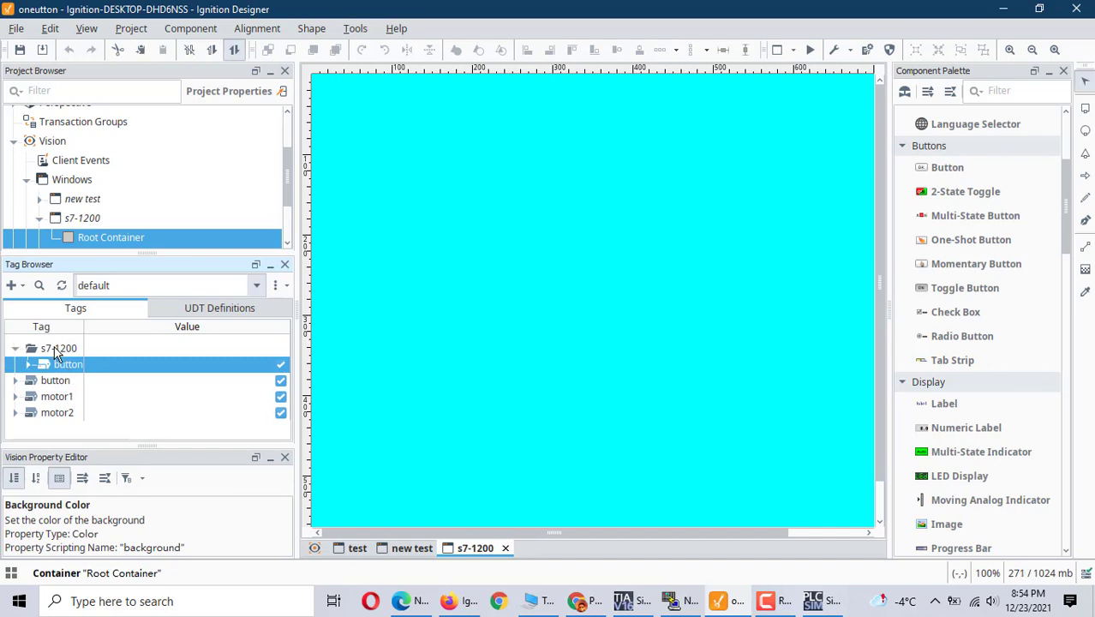
pyautogui.rightClick(55, 350)
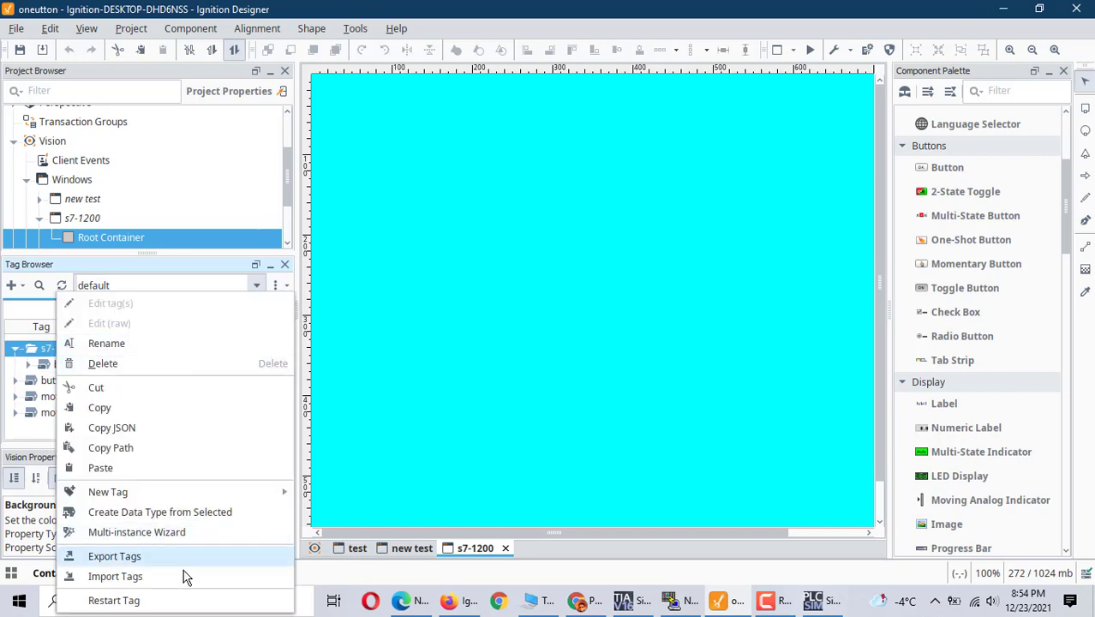
pyautogui.moveTo(228, 493)
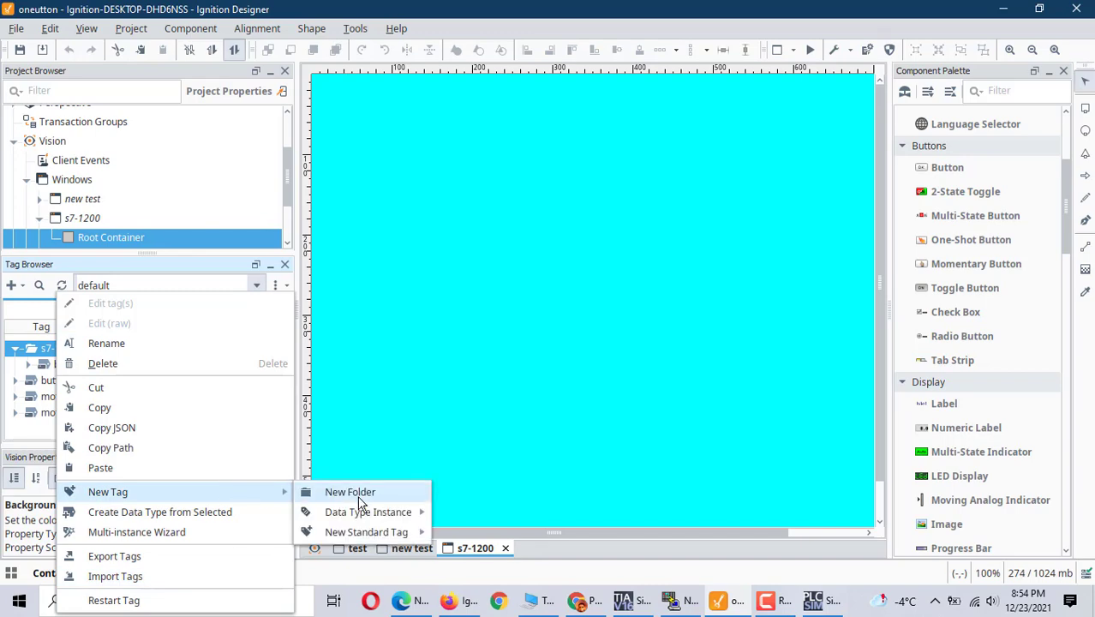
pyautogui.moveTo(410, 533)
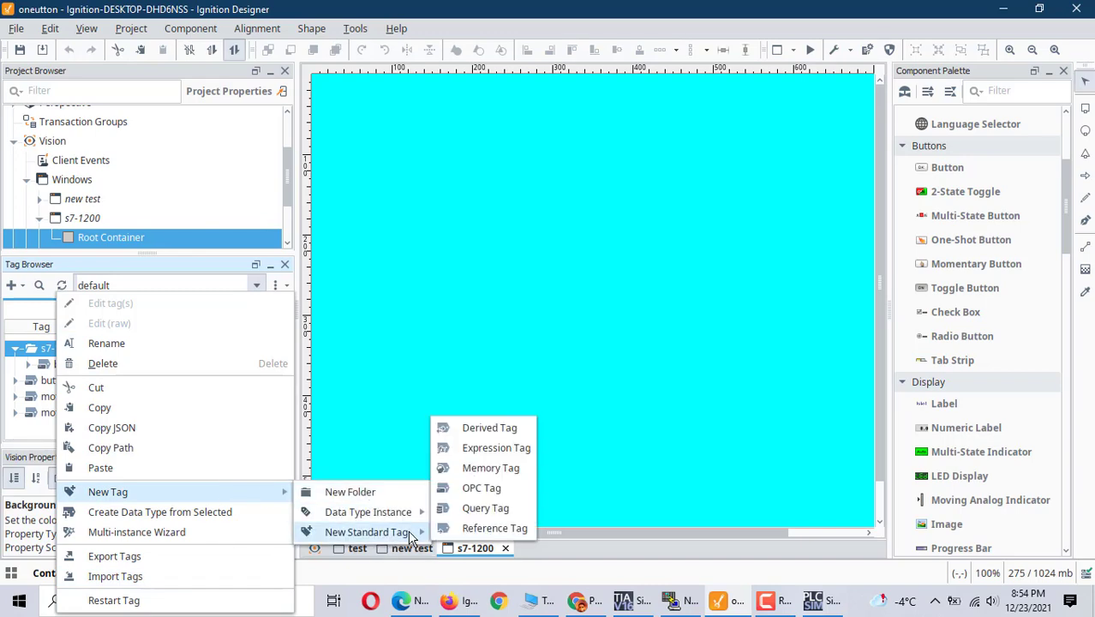
pyautogui.click(481, 487)
pyautogui.click(586, 161)
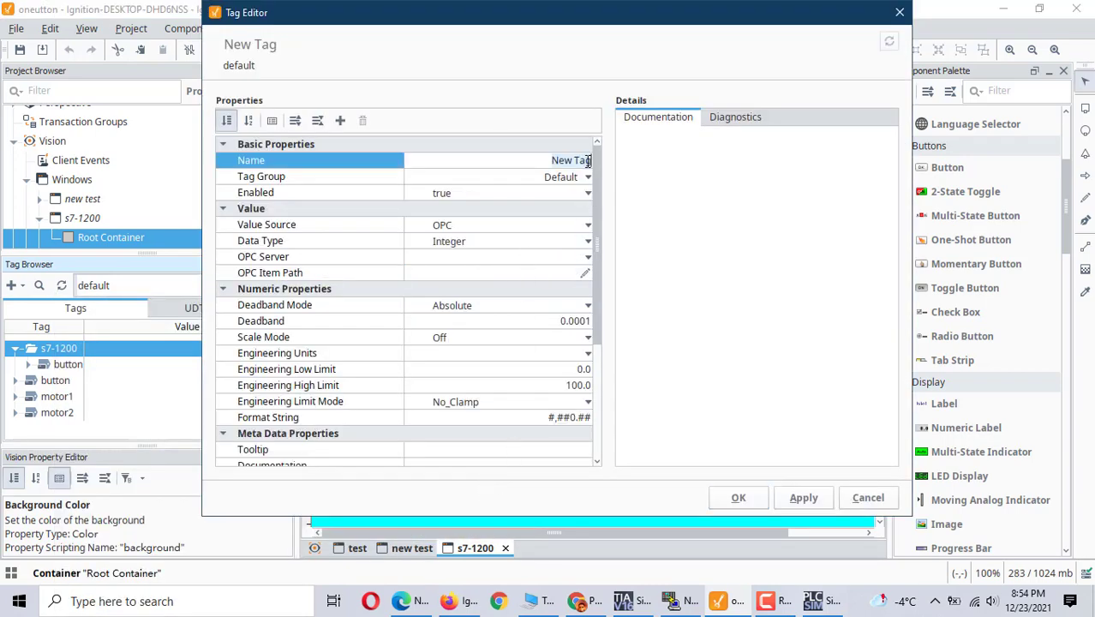
pyautogui.write('N')
pyautogui.write('otor')
pyautogui.write('1')
# Set Motor1's data type to Boolean and OPC server to Ignition OPC UA Server, and begin its OPC item path with [button].
pyautogui.click(586, 243)
pyautogui.click(478, 324)
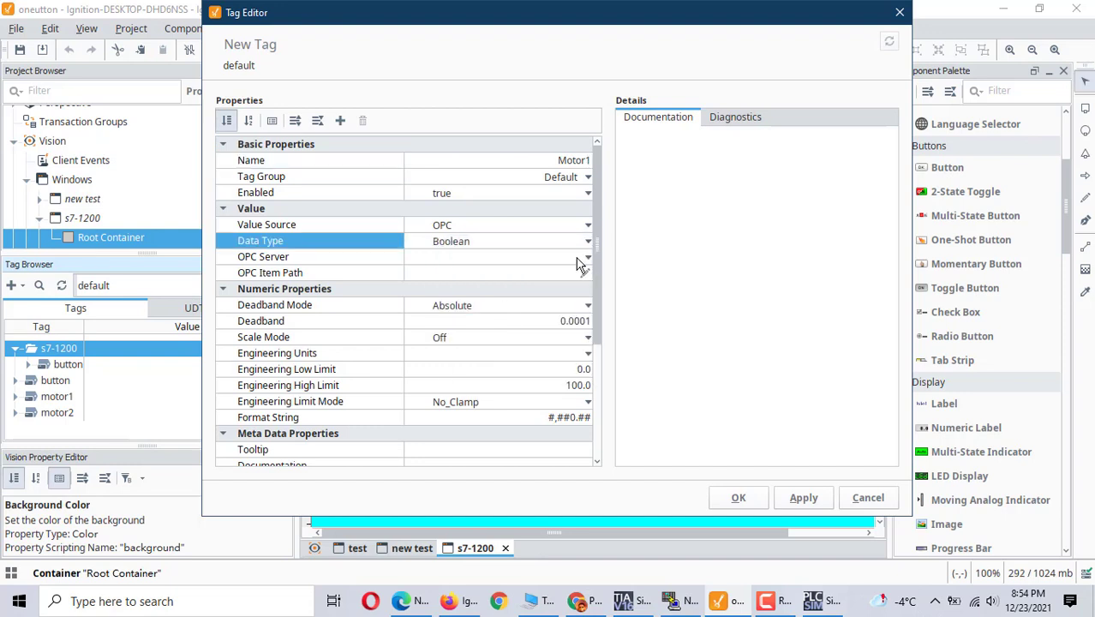
pyautogui.click(581, 261)
pyautogui.click(588, 259)
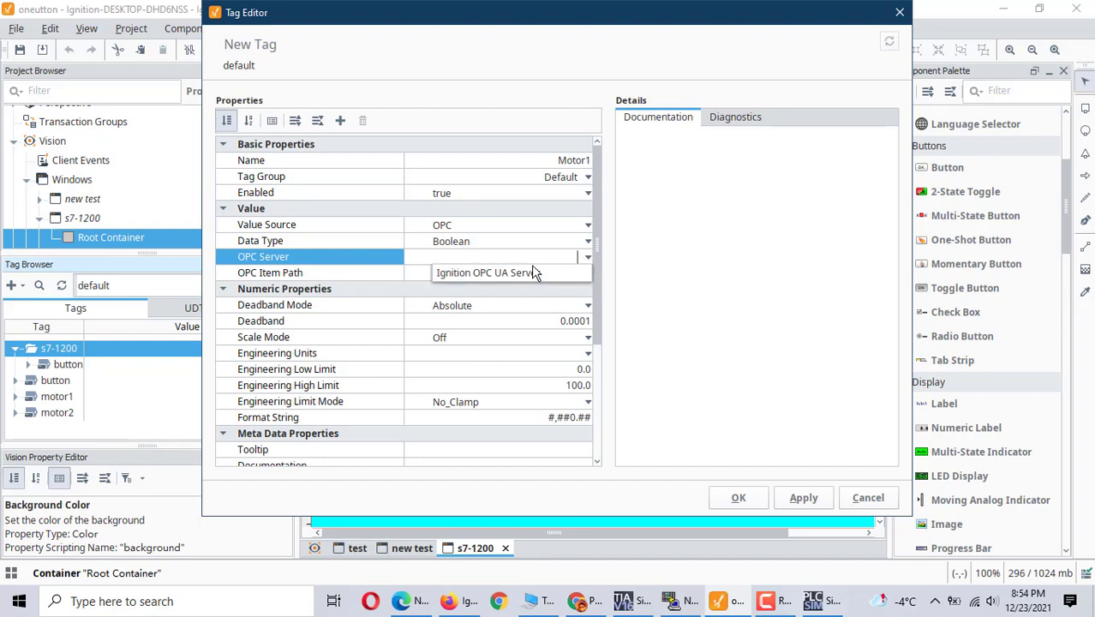
pyautogui.click(531, 273)
pyautogui.click(552, 274)
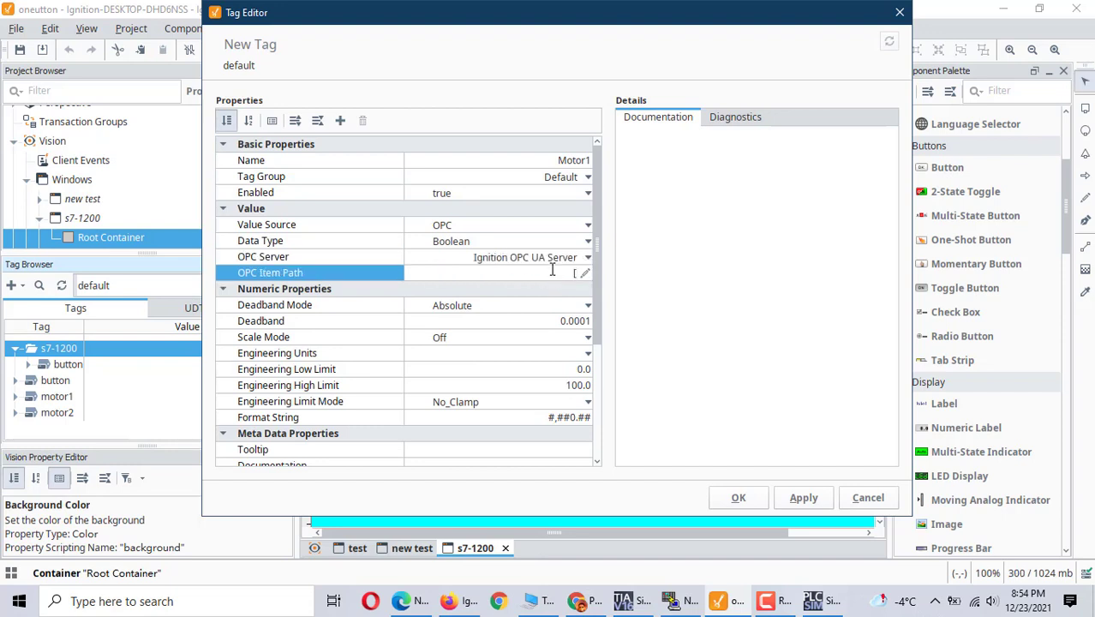
pyautogui.write('ton]')
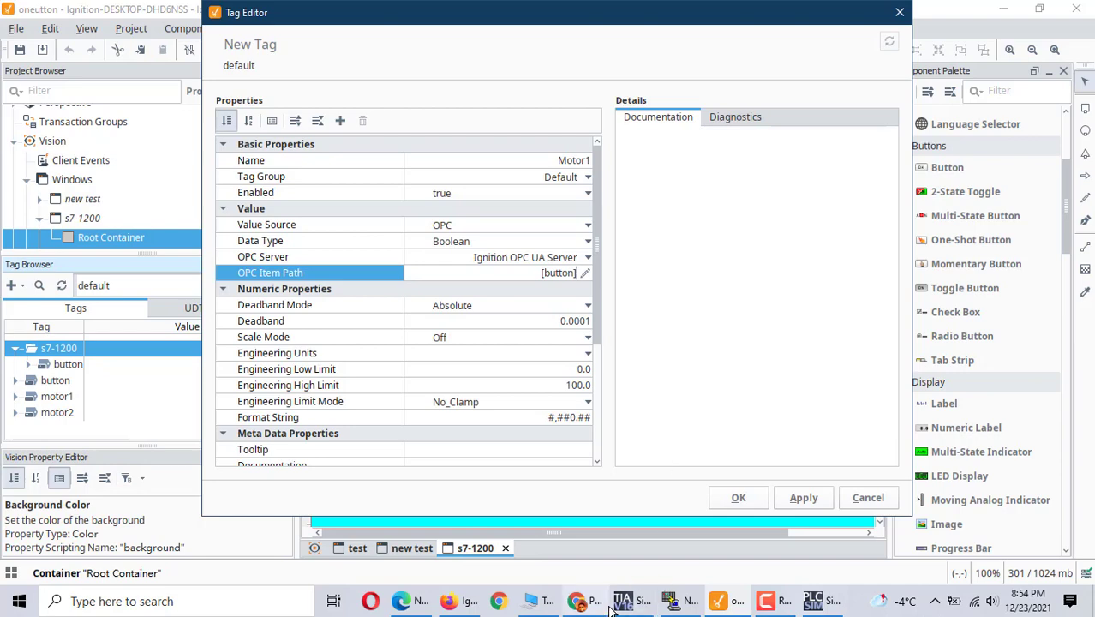
# Switch to TIA Portal and look up motor1's output address in Network 3 of Main [OB1].
pyautogui.moveTo(597, 609)
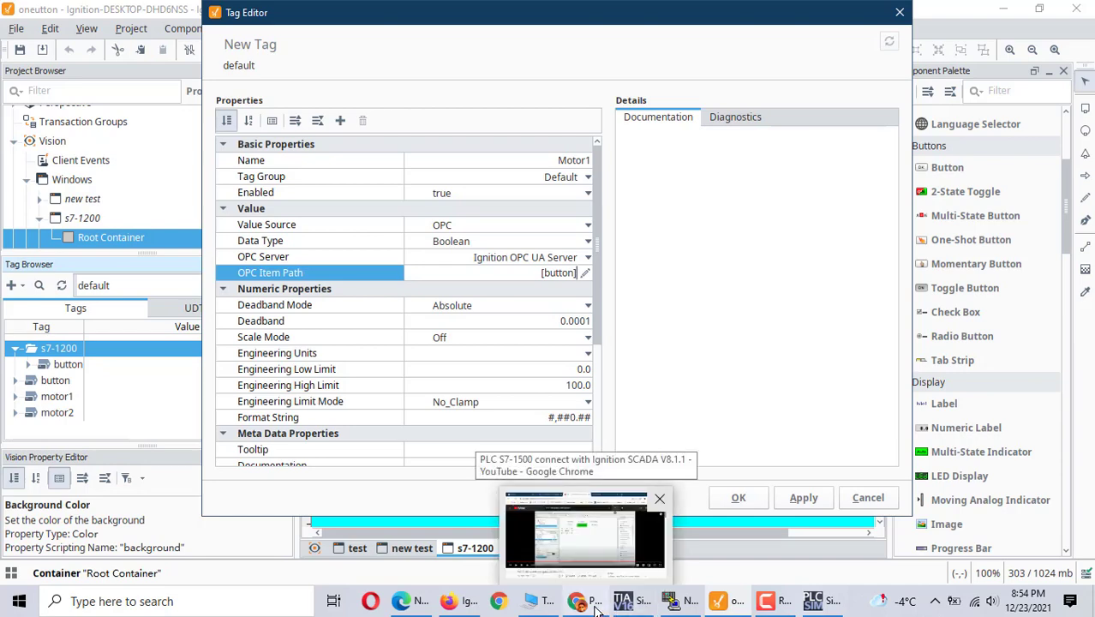
pyautogui.click(463, 602)
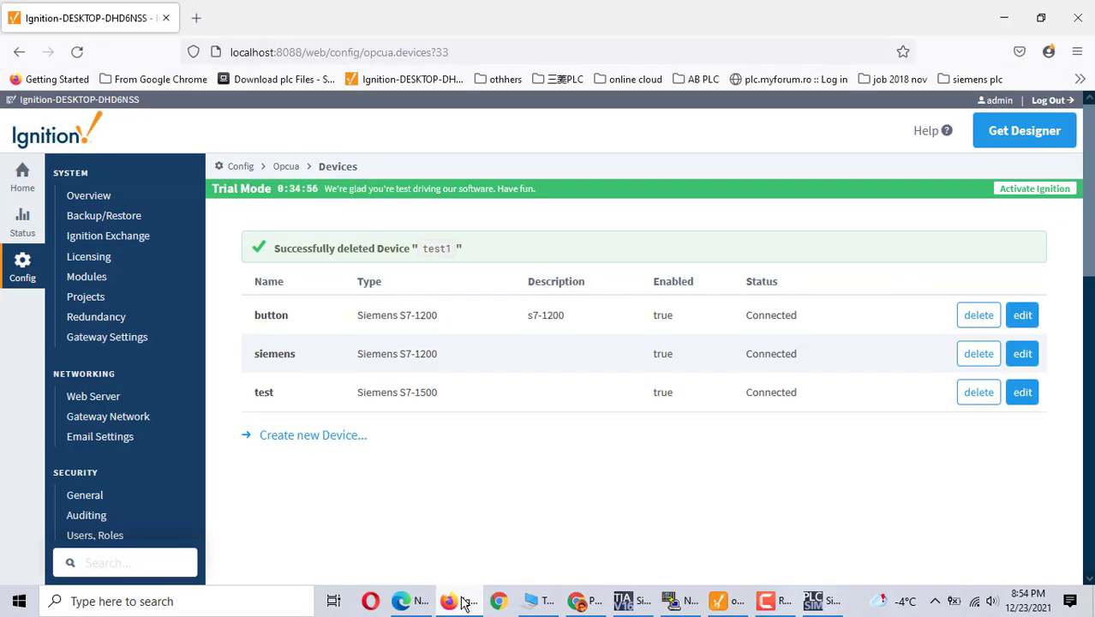
pyautogui.click(671, 602)
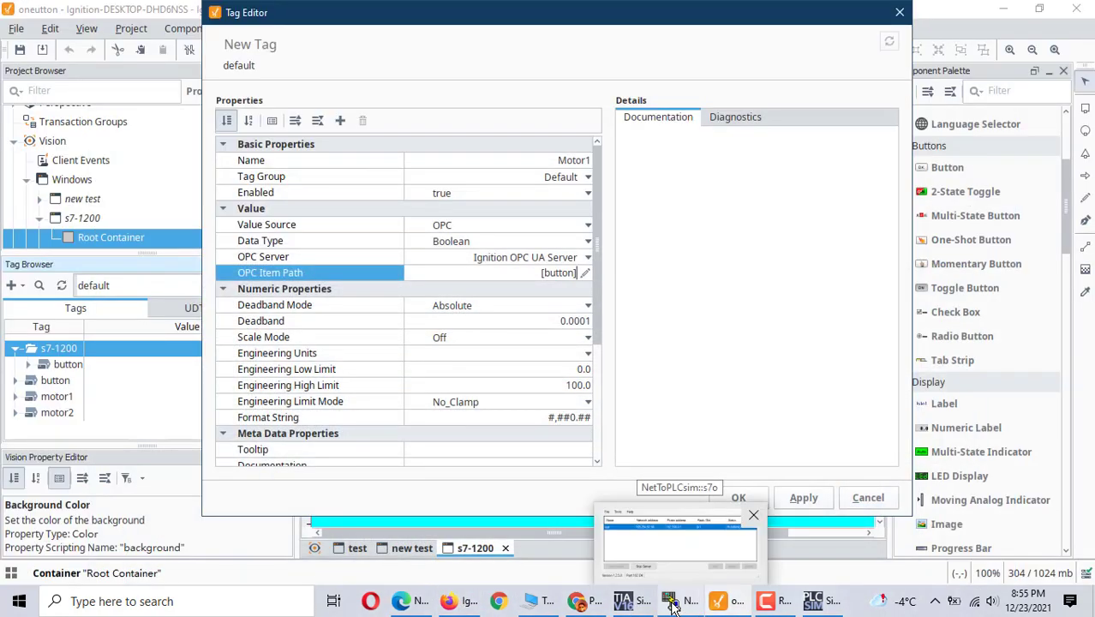
pyautogui.moveTo(677, 540)
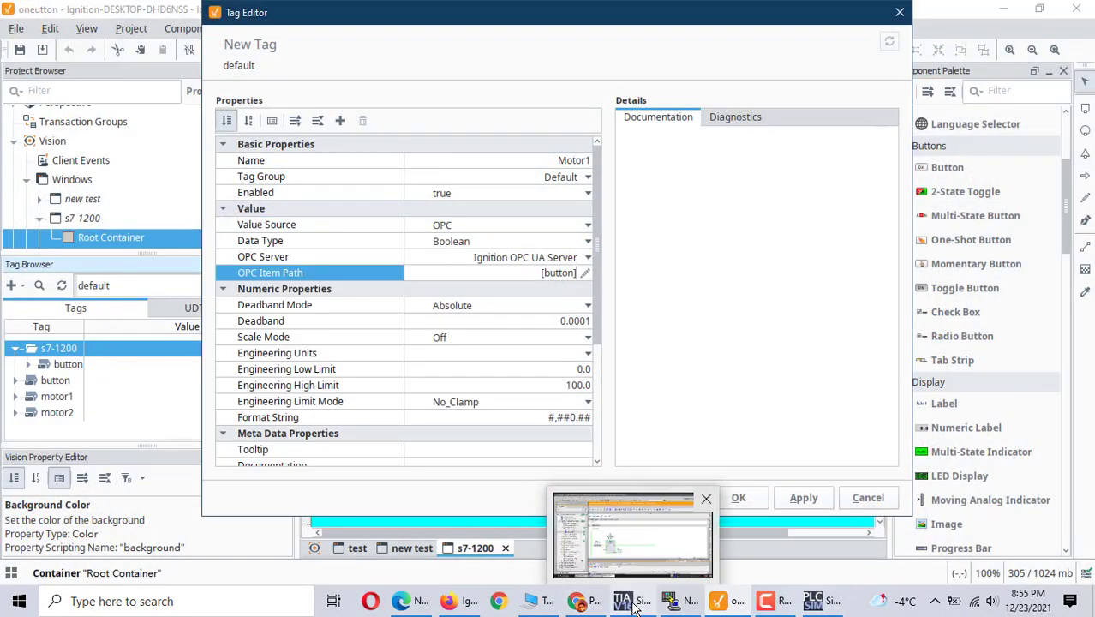
pyautogui.click(622, 600)
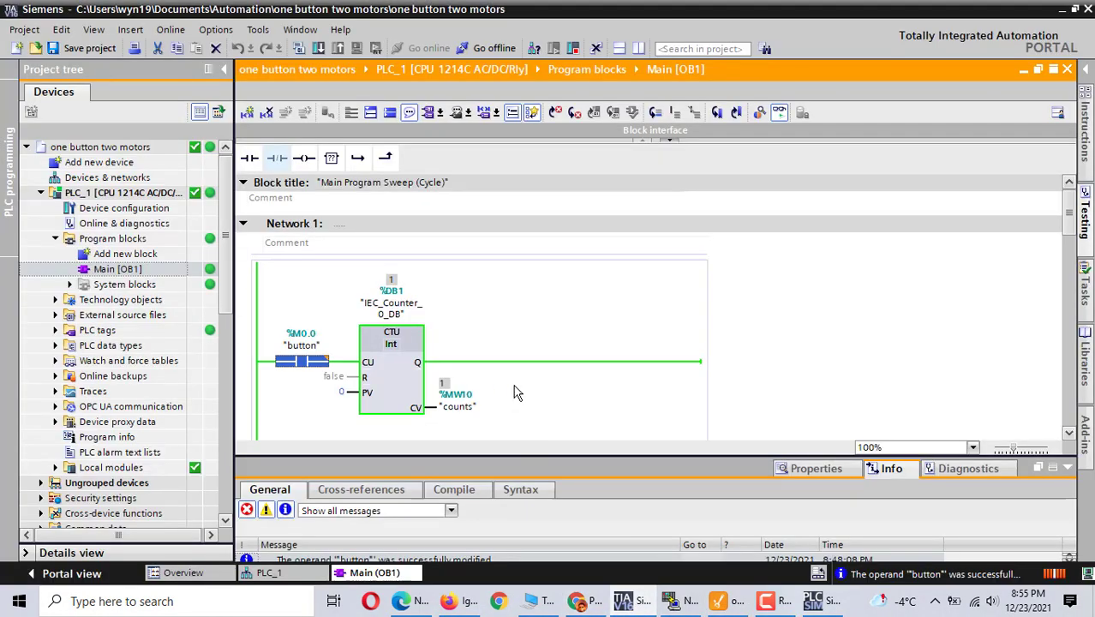
pyautogui.scroll(-5, 517, 392)
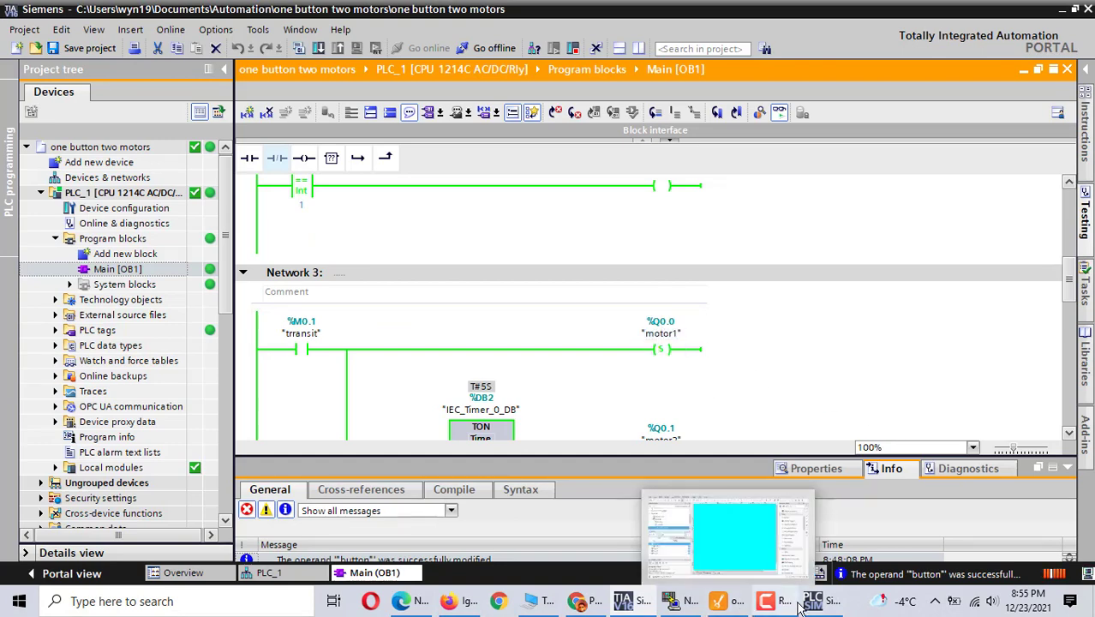
# Return to Ignition Designer, complete Motor1's OPC item path as [button]Qx0.0 and save the tag.
pyautogui.click(737, 604)
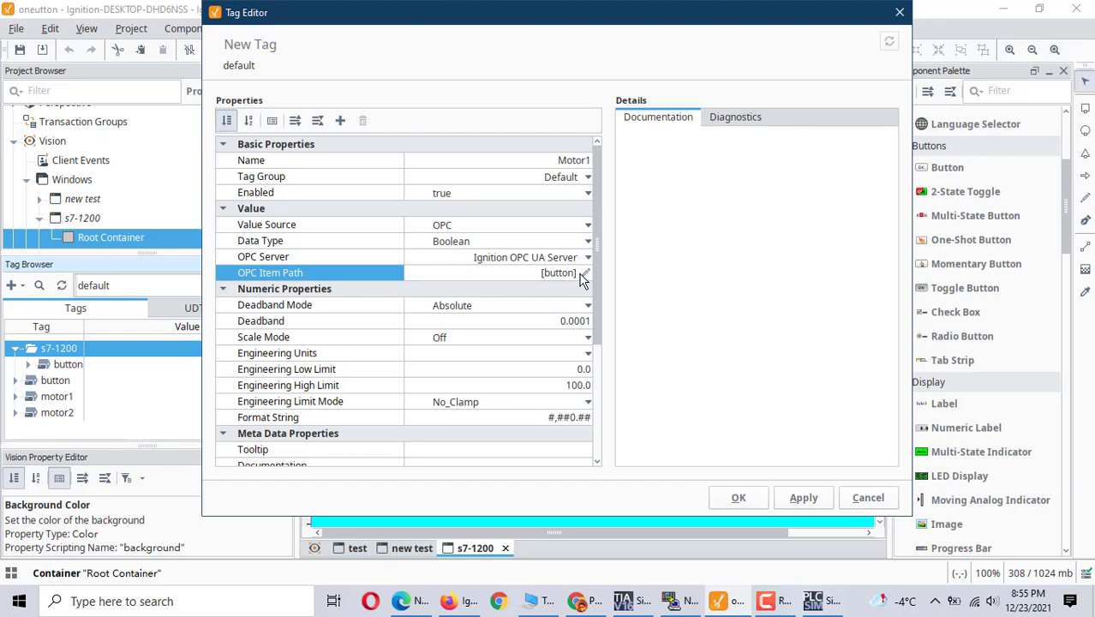
pyautogui.write('Qx0.0')
pyautogui.click(802, 499)
pyautogui.click(738, 499)
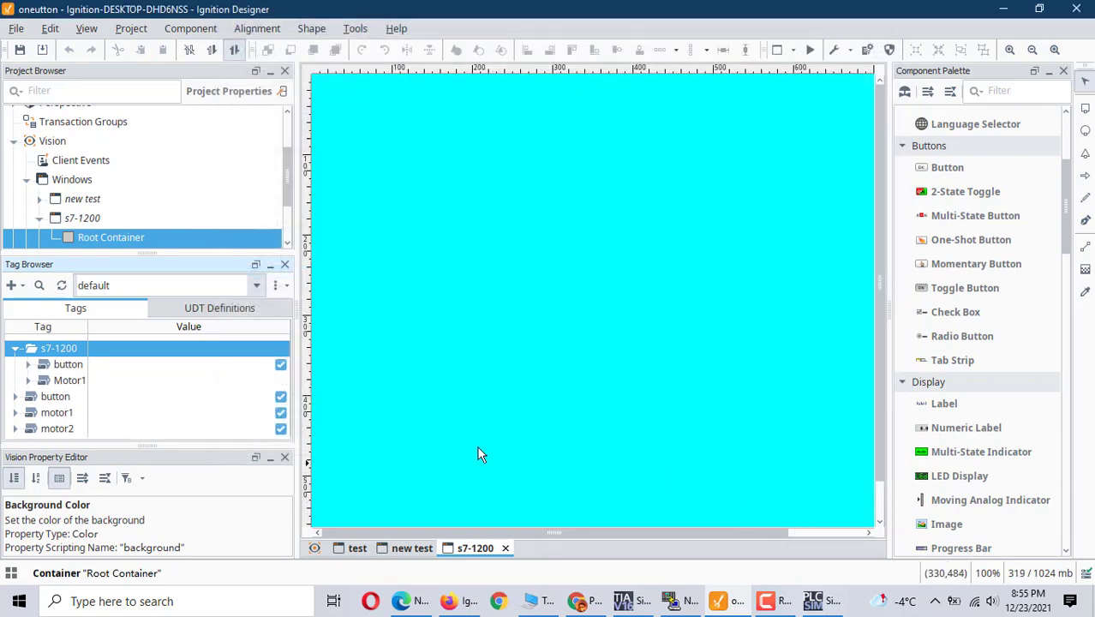
# Start another OPC tag in the s7-1200 tag folder and name it Motor2.
pyautogui.rightClick(59, 351)
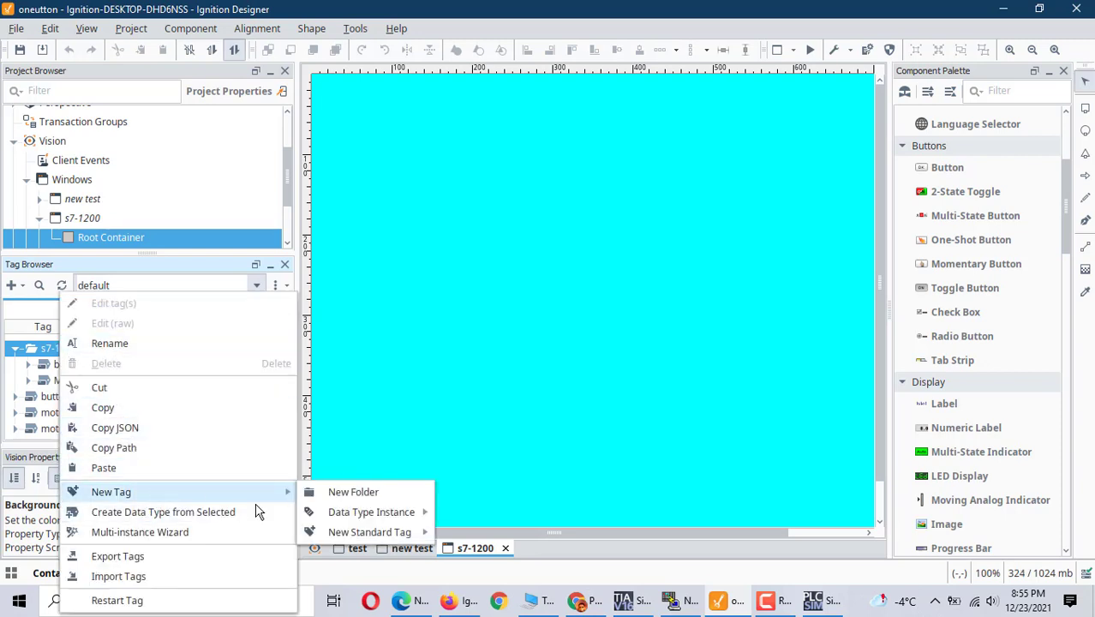
pyautogui.moveTo(259, 500)
pyautogui.moveTo(414, 532)
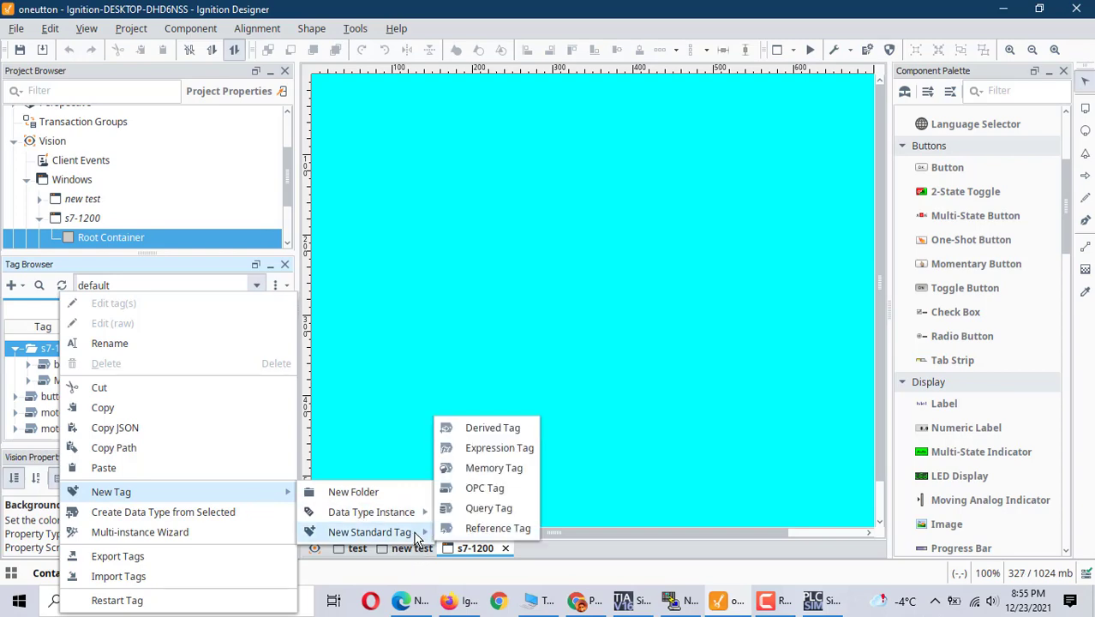
pyautogui.click(488, 489)
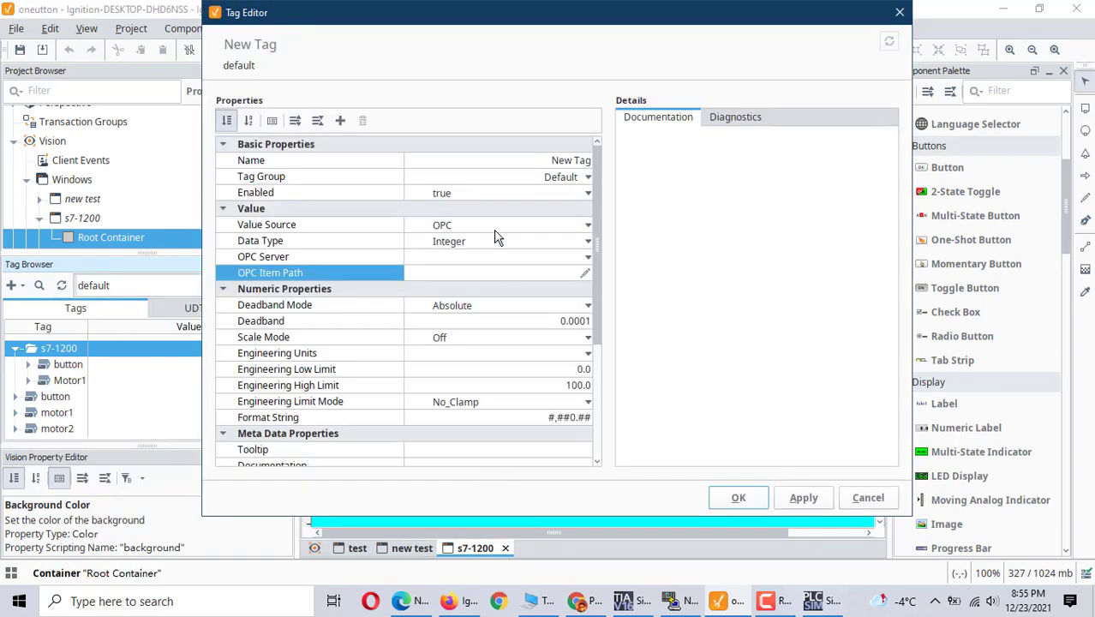
pyautogui.click(580, 162)
pyautogui.press('BackSpace')
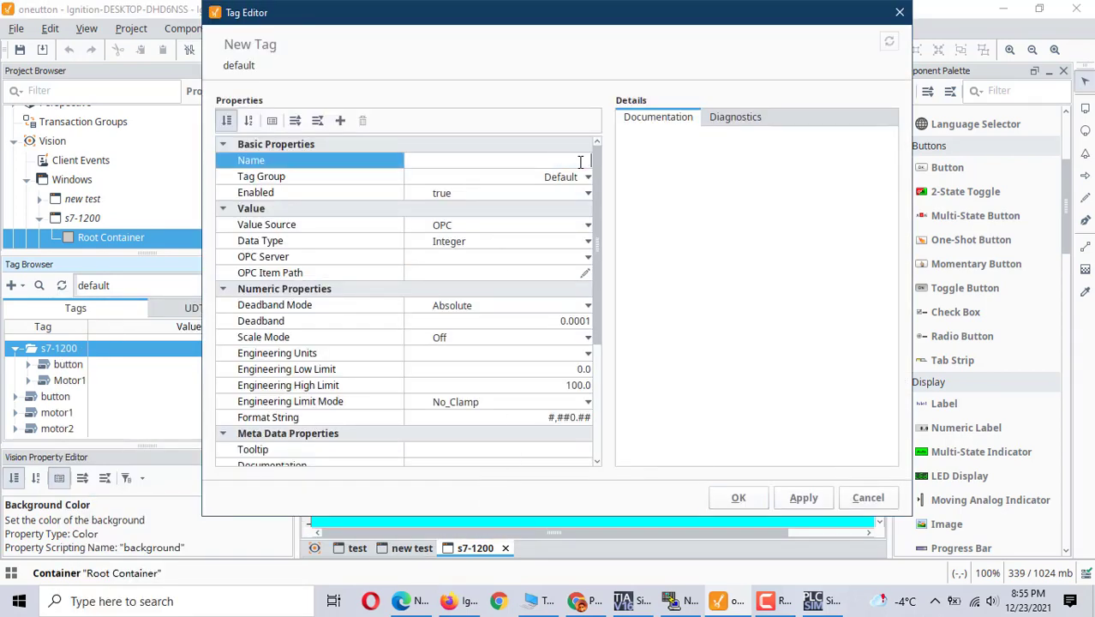
pyautogui.write('Motor22')
pyautogui.press('BackSpace')
# Set Motor2's data type to Boolean, OPC server to Ignition OPC UA Server and OPC item path to [button]Qx0.1.
pyautogui.click(587, 245)
pyautogui.click(468, 324)
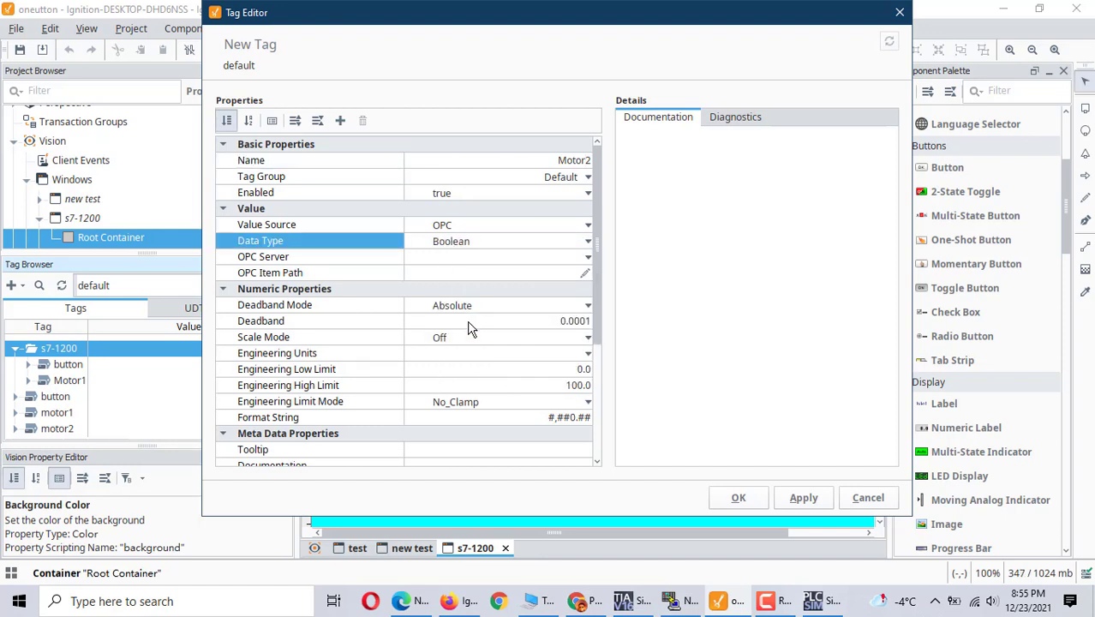
pyautogui.click(586, 258)
pyautogui.click(521, 273)
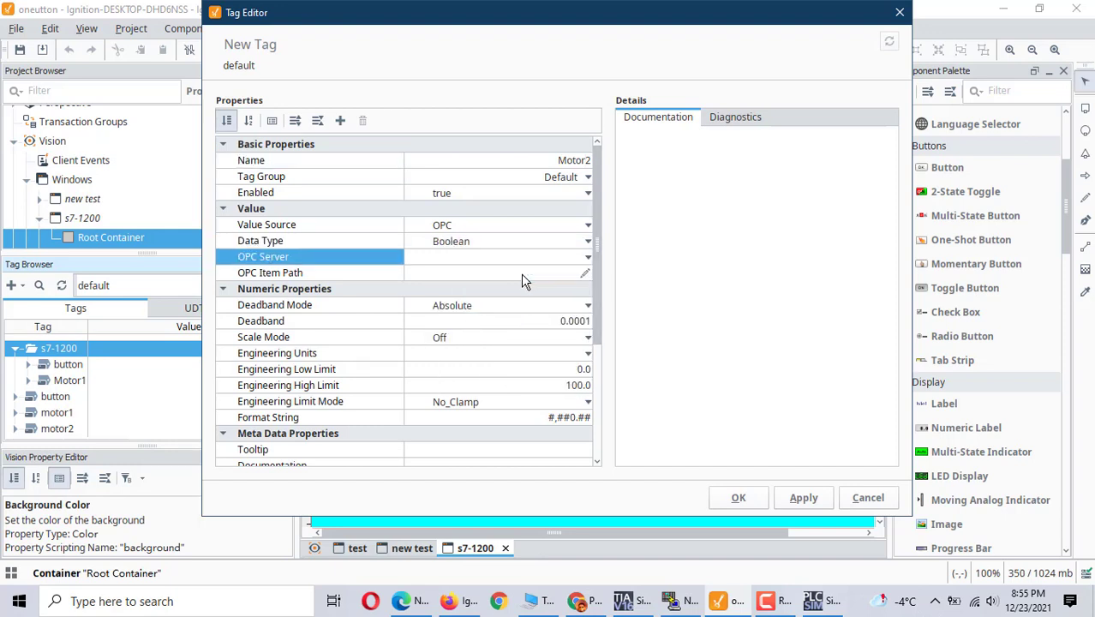
pyautogui.click(531, 273)
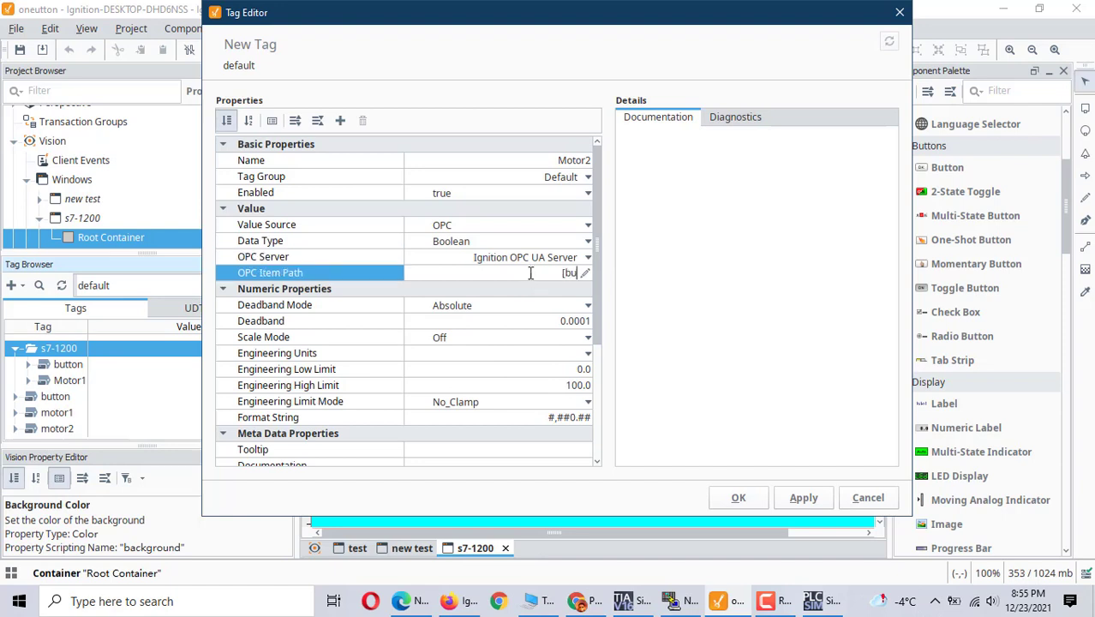
pyautogui.write('[button]Qx0.1')
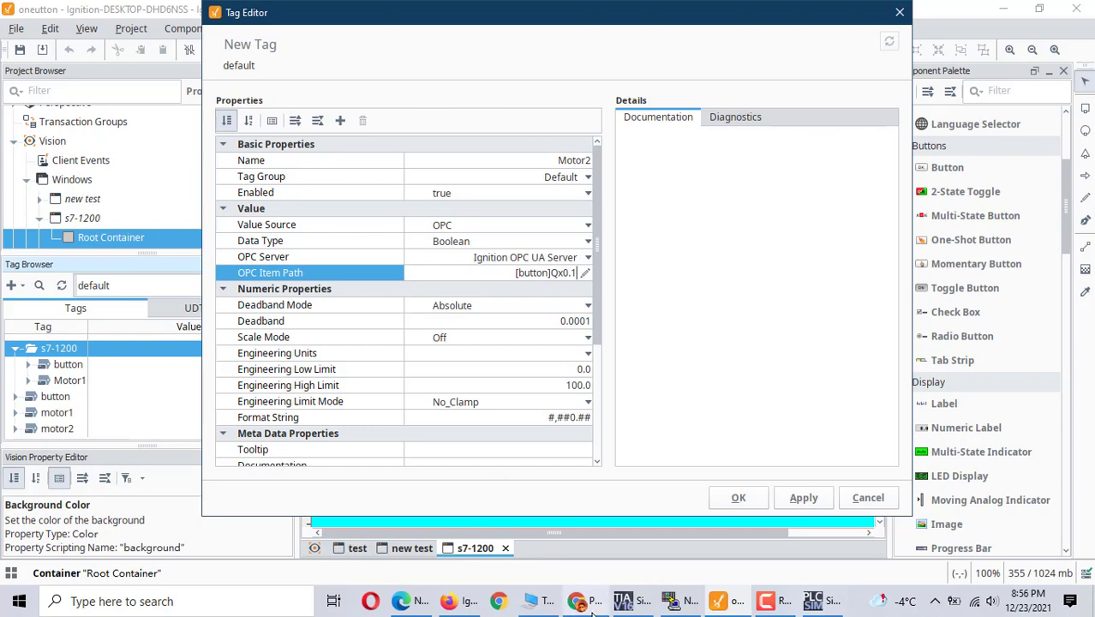
# Switch to TIA Portal and check motor2's output address in Network 3 of Main [OB1].
pyautogui.click(619, 605)
pyautogui.scroll(-3, 648, 428)
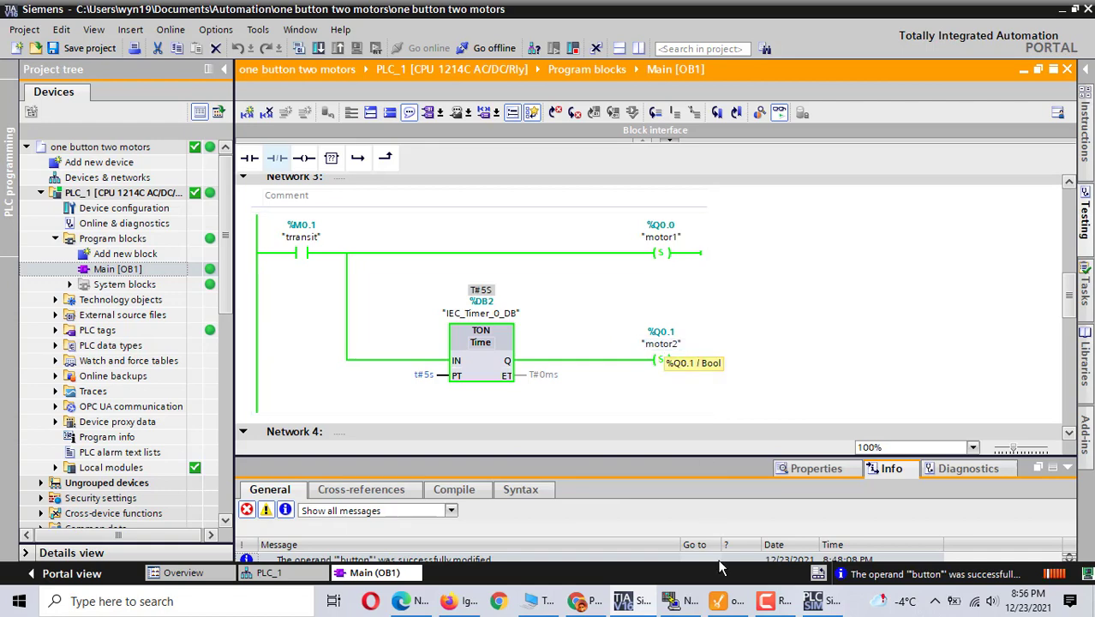
pyautogui.moveTo(698, 606)
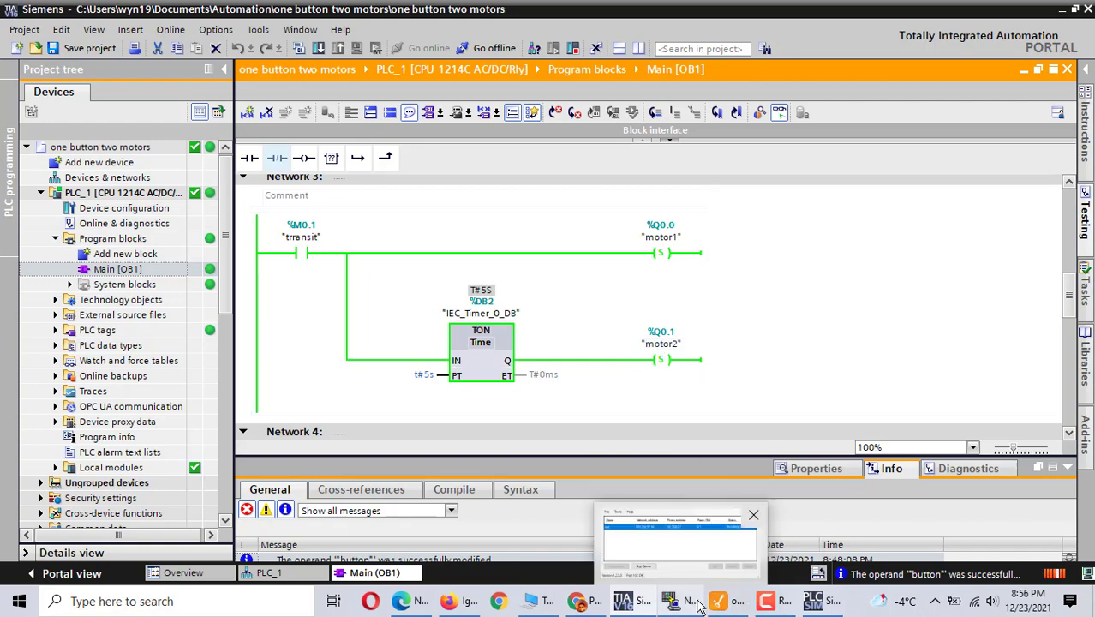
# Return to Ignition Designer and save the new Motor2 OPC tag.
pyautogui.click(742, 603)
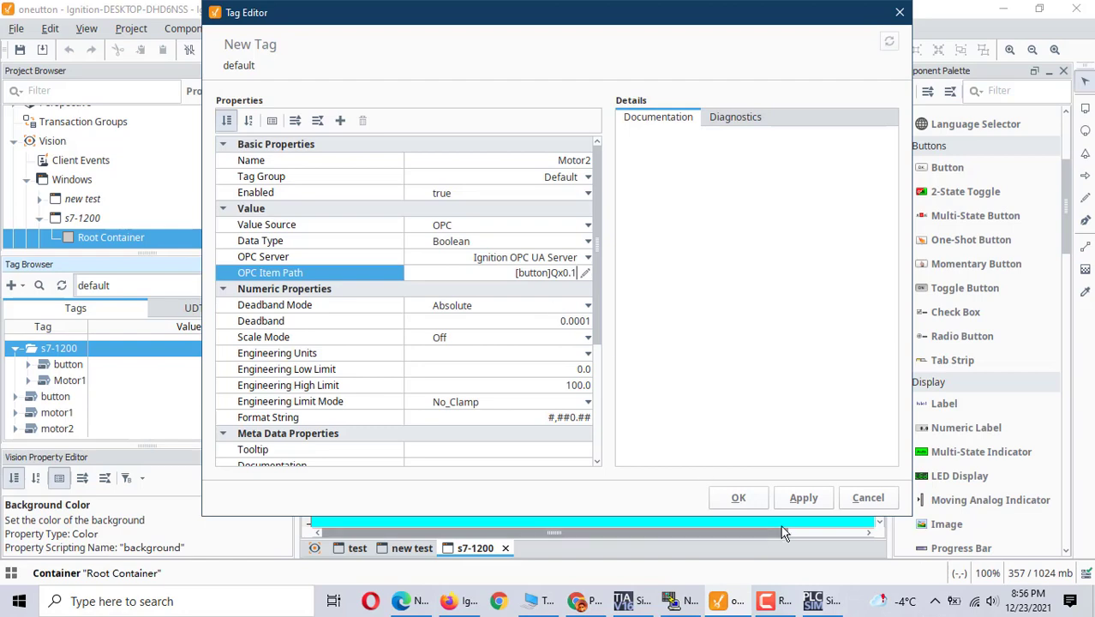
pyautogui.click(804, 498)
pyautogui.click(737, 498)
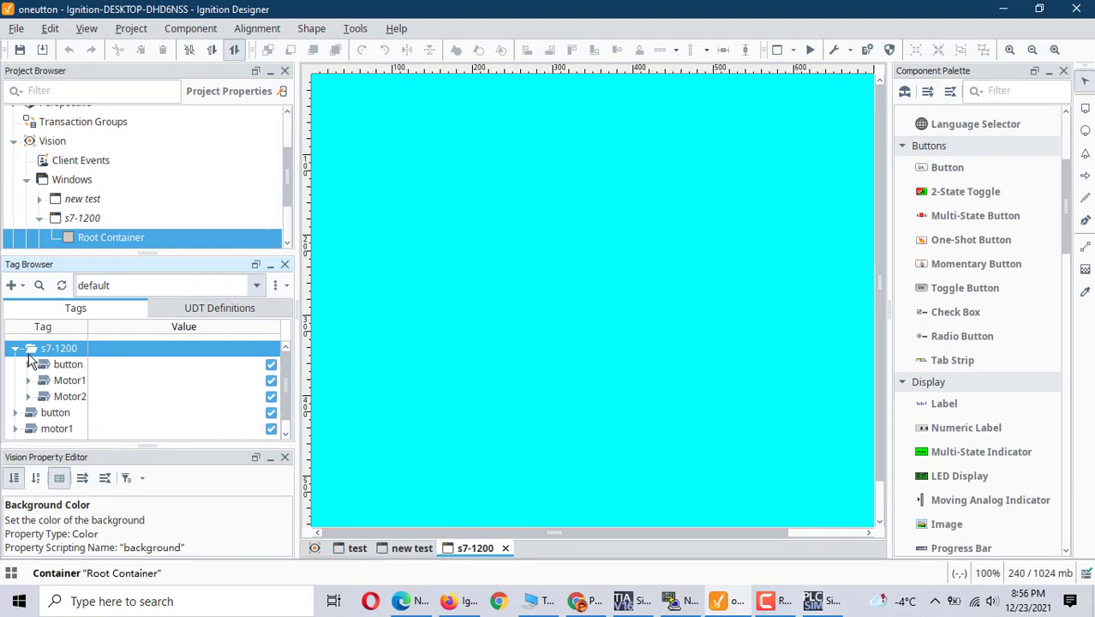
# Draw a Momentary Button of about 123 x 64 in the upper-left area of the s7-1200 window.
pyautogui.click(513, 281)
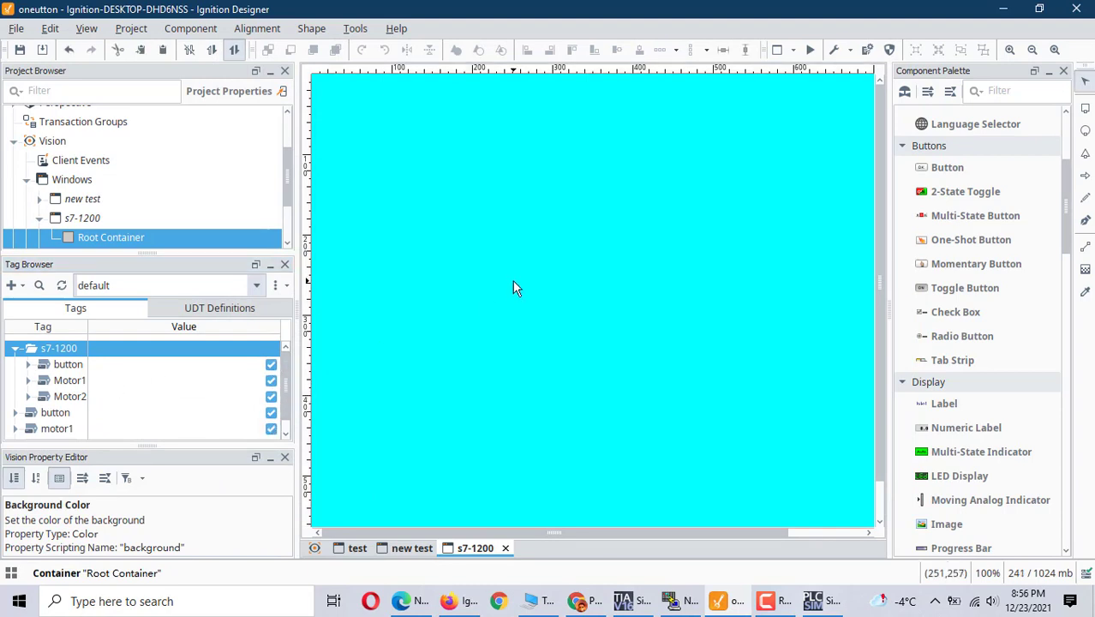
pyautogui.click(951, 260)
pyautogui.moveTo(398, 178)
pyautogui.mouseDown()
pyautogui.moveTo(496, 207)
pyautogui.moveTo(496, 229)
pyautogui.mouseUp()
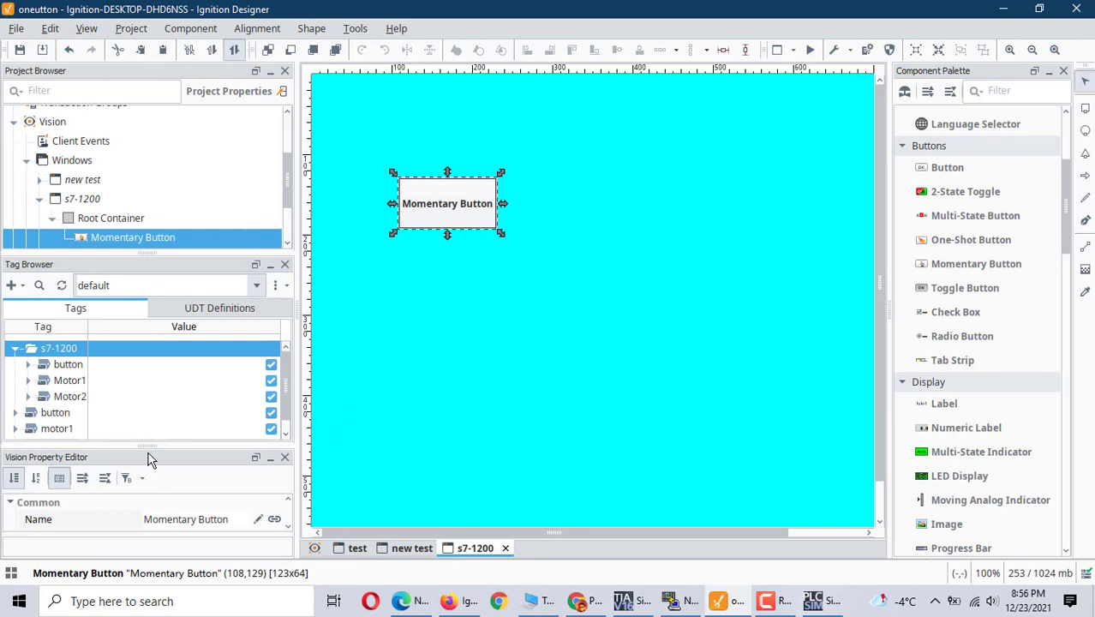
# Rename the momentary button component as Button.
pyautogui.moveTo(147, 446); pyautogui.dragTo(150, 409)
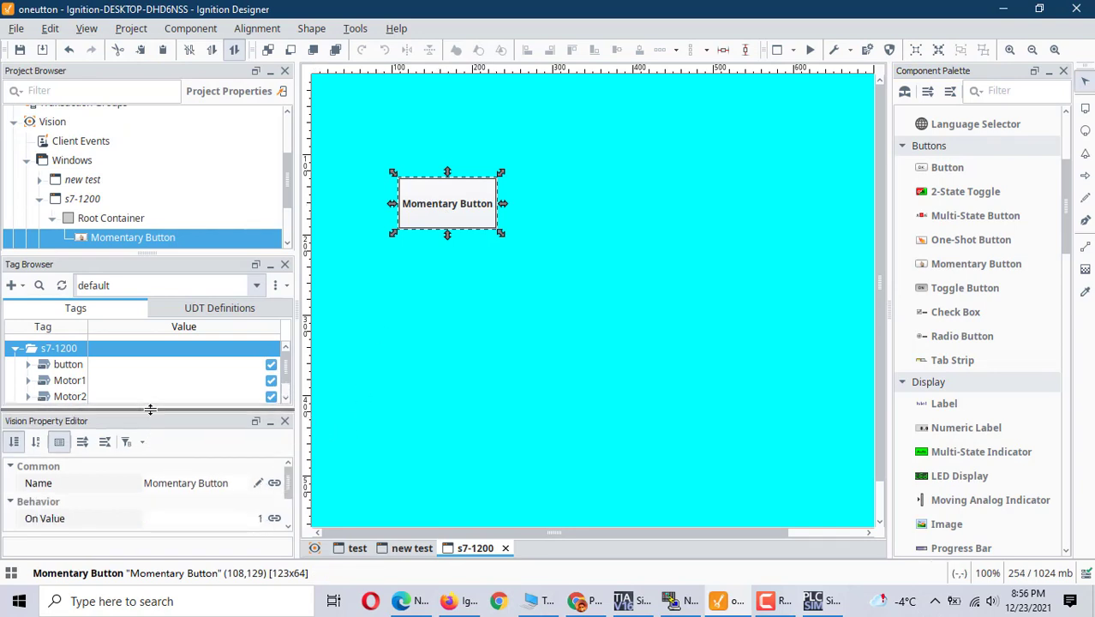
pyautogui.click(197, 485)
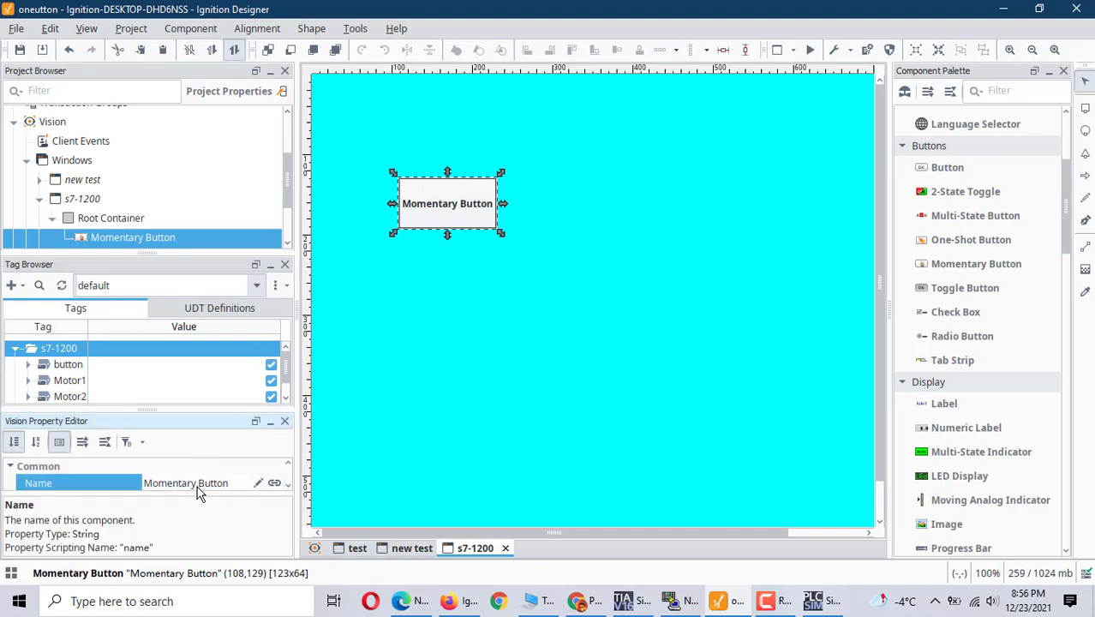
pyautogui.press('BackSpace')
pyautogui.press('BackSpace')
pyautogui.press('BackSpace')
pyautogui.press('BackSpace')
pyautogui.press('BackSpace')
pyautogui.press('BackSpace')
pyautogui.press('BackSpace')
pyautogui.press('BackSpace')
pyautogui.press('BackSpace')
pyautogui.press('BackSpace')
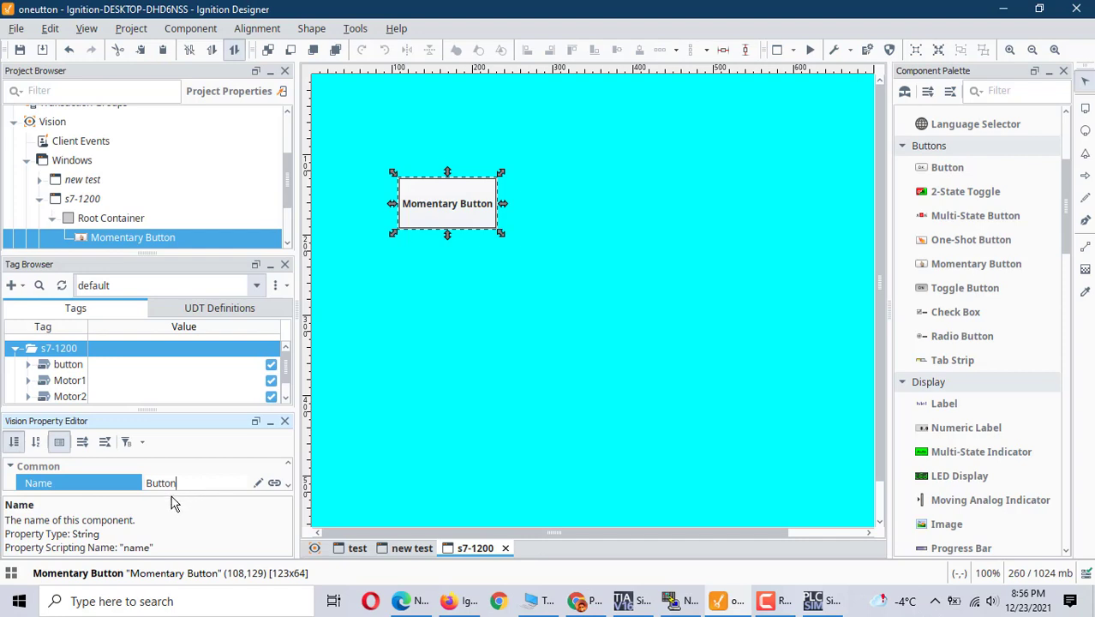
pyautogui.moveTo(171, 495); pyautogui.dragTo(187, 536)
# Change the momentary button's displayed text to Button.
pyautogui.scroll(-5, 287, 493)
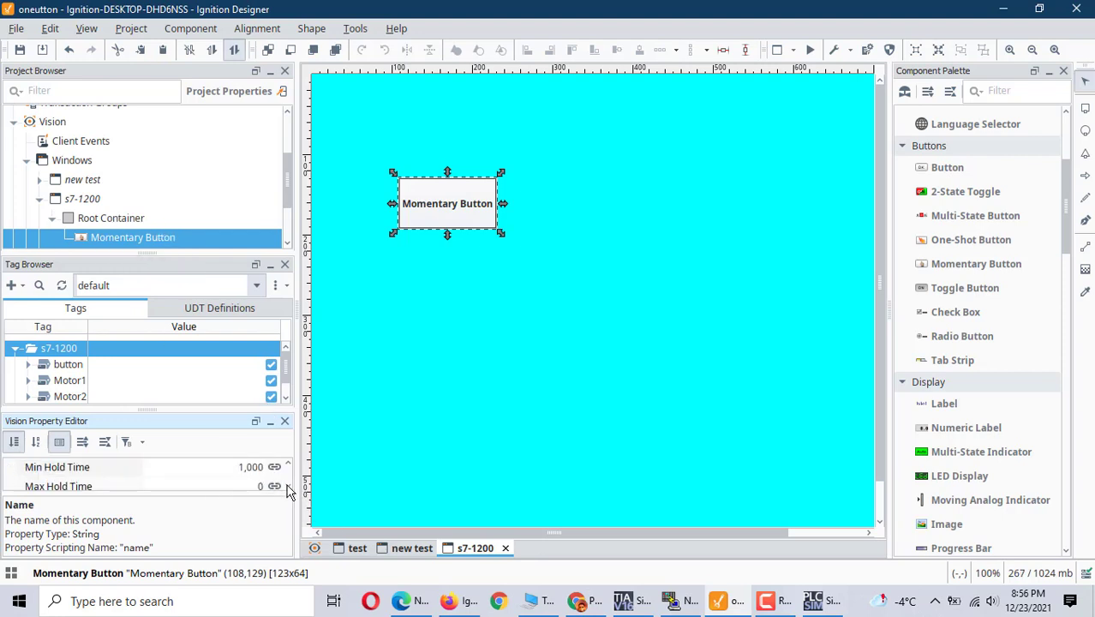
pyautogui.scroll(-5, 287, 492)
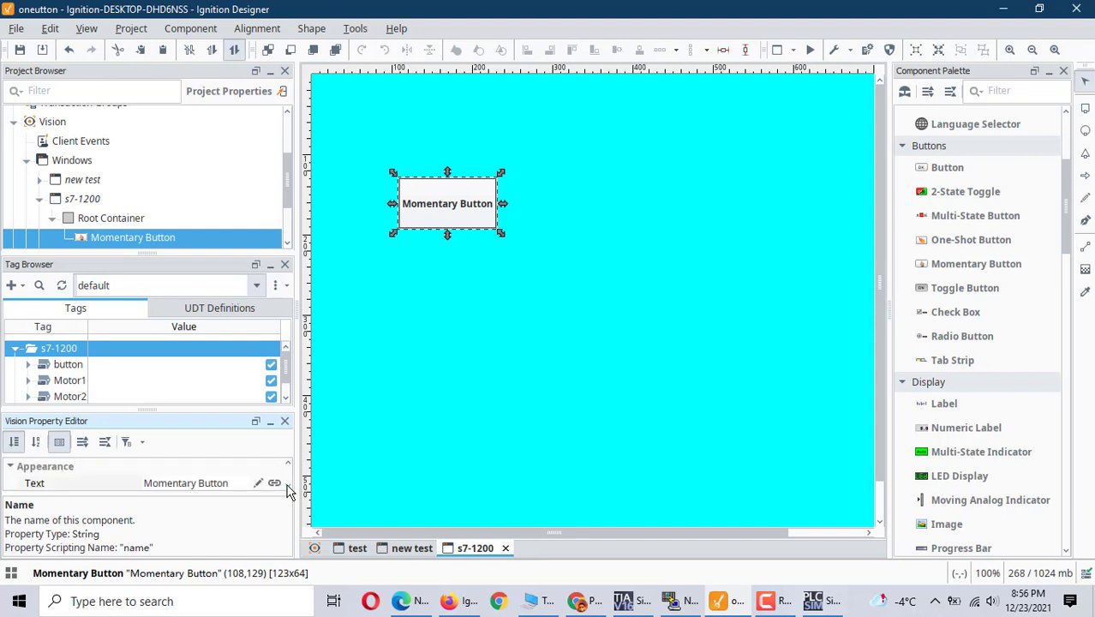
pyautogui.scroll(-1, 287, 492)
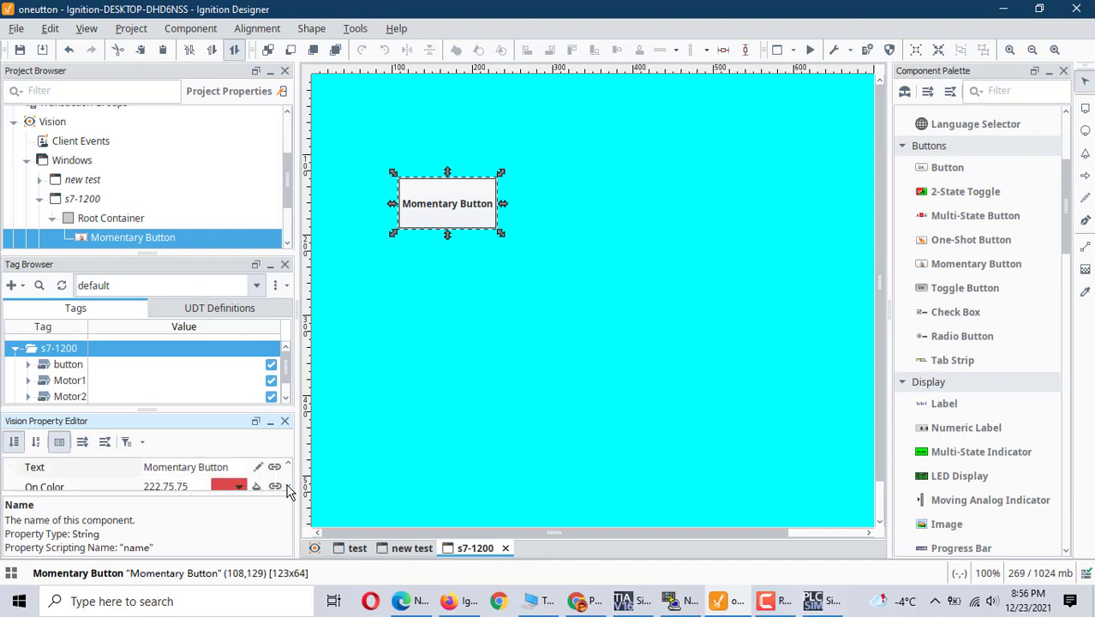
pyautogui.click(199, 471)
pyautogui.click(199, 471)
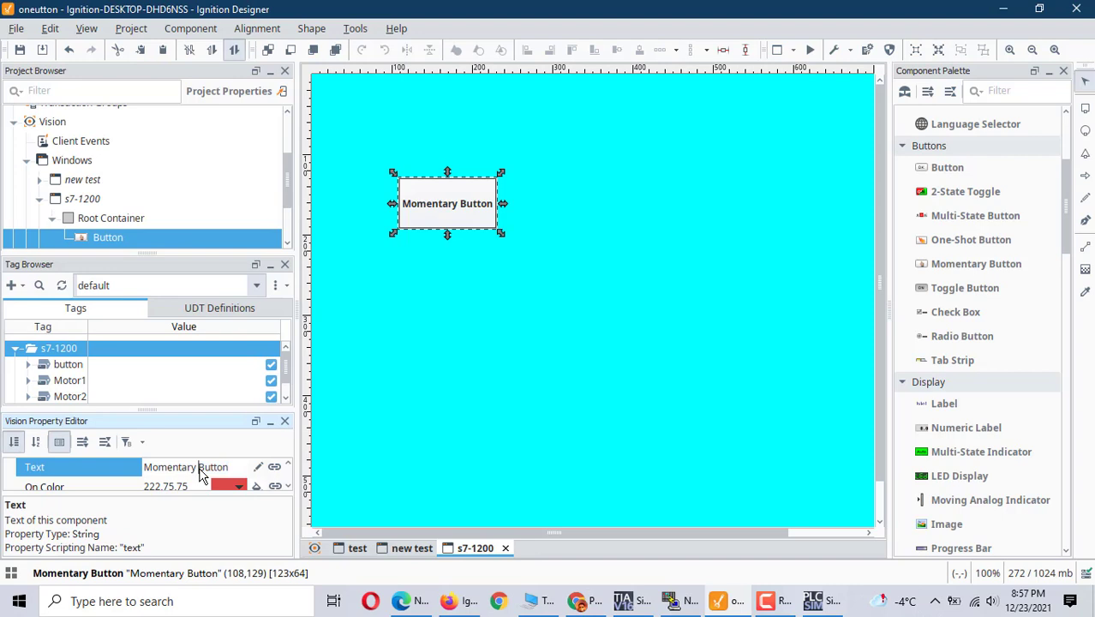
pyautogui.press('BackSpace')
pyautogui.press('BackSpace')
pyautogui.press('BackSpace')
pyautogui.press('BackSpace')
pyautogui.press('BackSpace')
pyautogui.press('BackSpace')
pyautogui.press('BackSpace')
pyautogui.press('BackSpace')
pyautogui.press('BackSpace')
pyautogui.press('BackSpace')
pyautogui.click(408, 447)
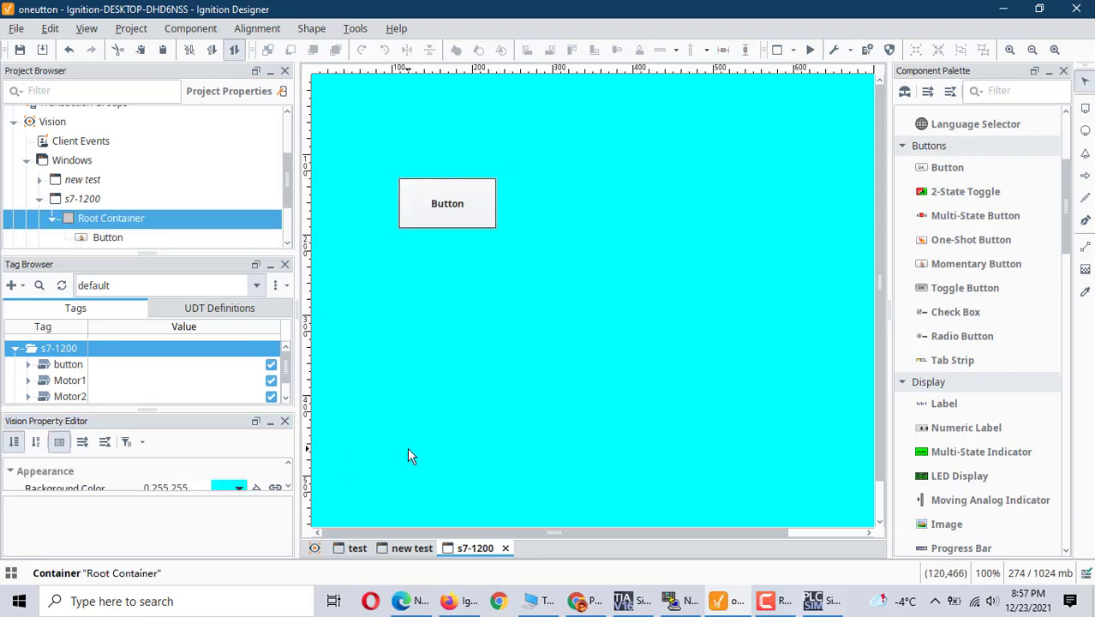
# Bind the button tag from the s7-1200 folder to the Button component.
pyautogui.click(107, 238)
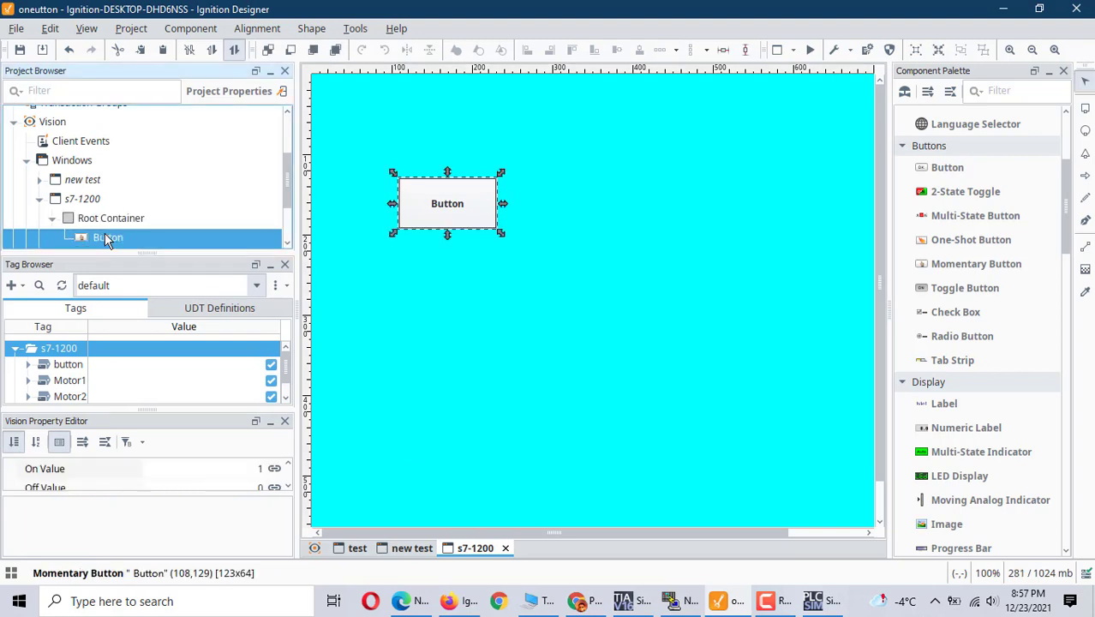
pyautogui.click(67, 366)
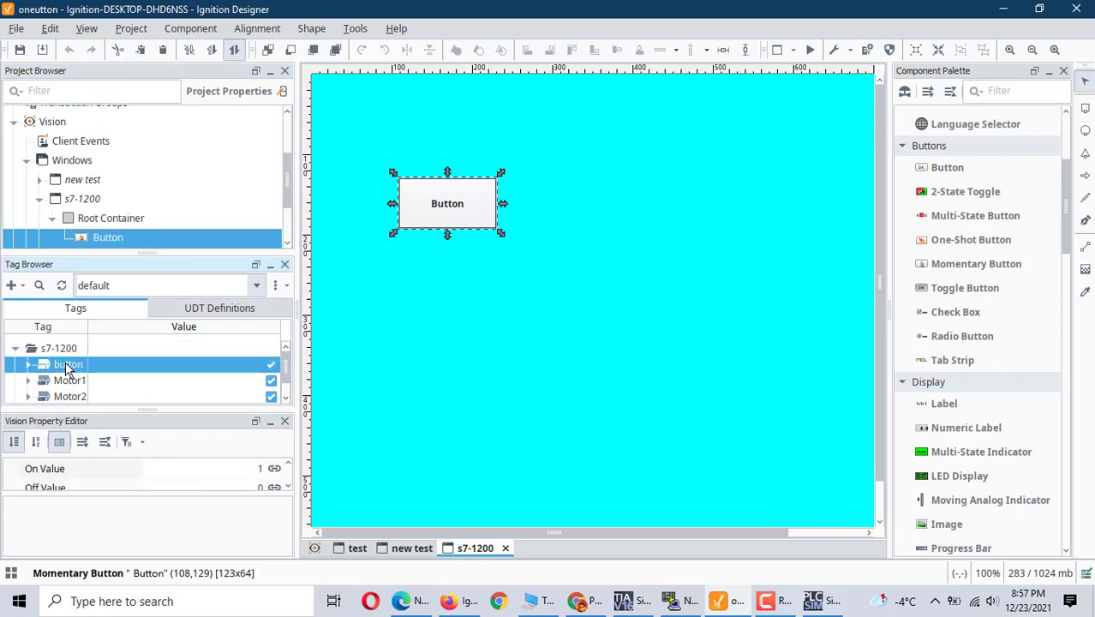
pyautogui.moveTo(69, 369); pyautogui.dragTo(454, 219)
pyautogui.click(423, 306)
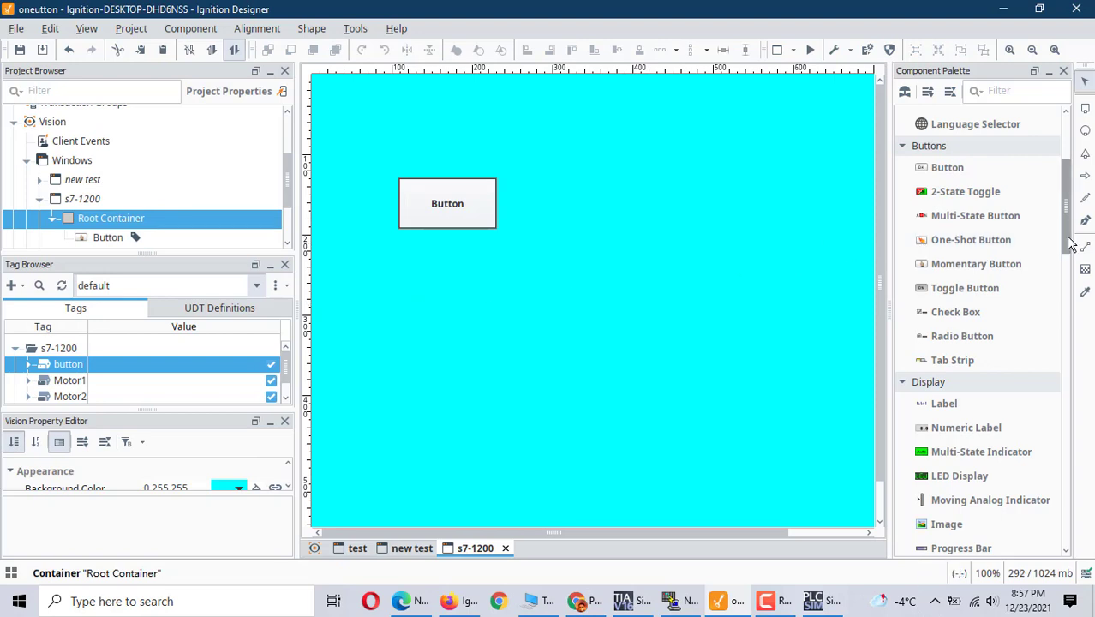
# Insert two copies of the Motor 14 symbol from the Symbol Factory's Motors category into the s7-1200 window.
pyautogui.click(355, 31)
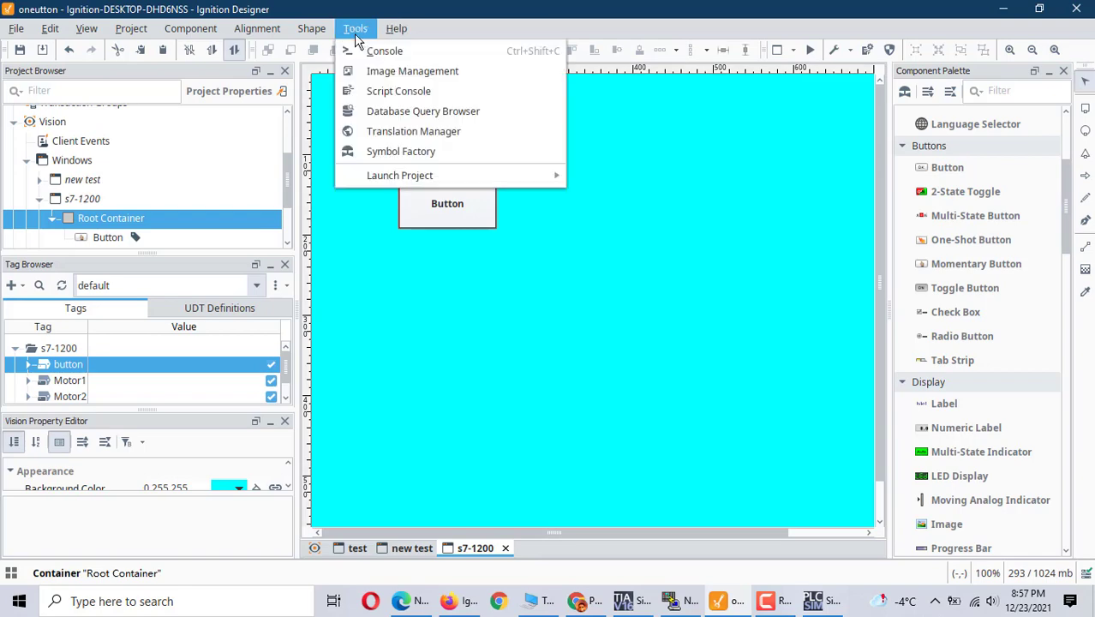
pyautogui.click(431, 155)
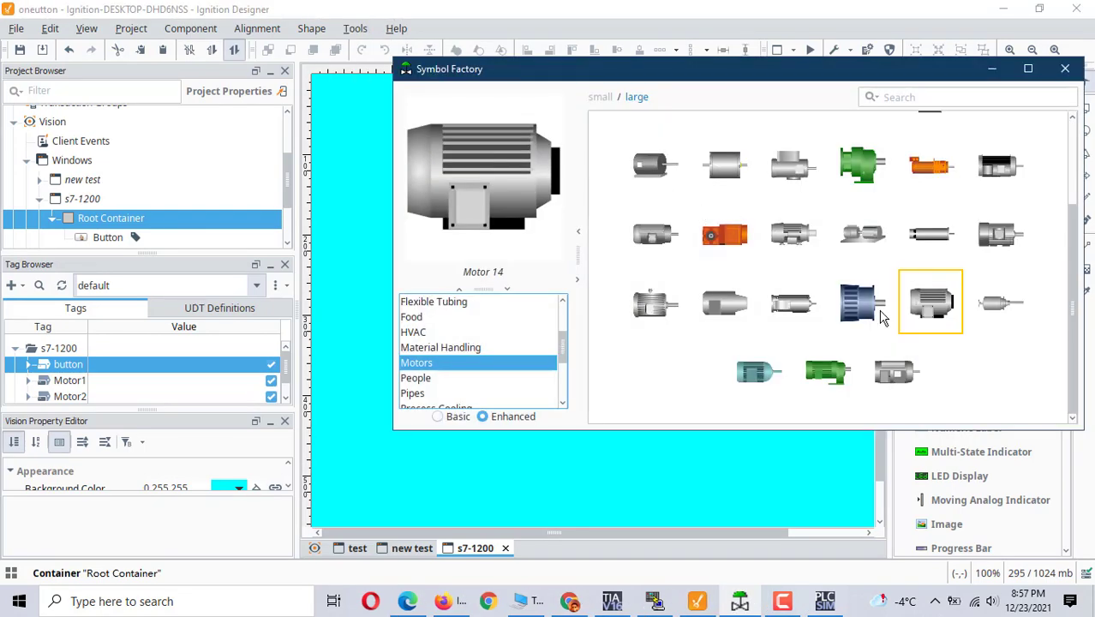
pyautogui.moveTo(910, 303); pyautogui.dragTo(342, 281)
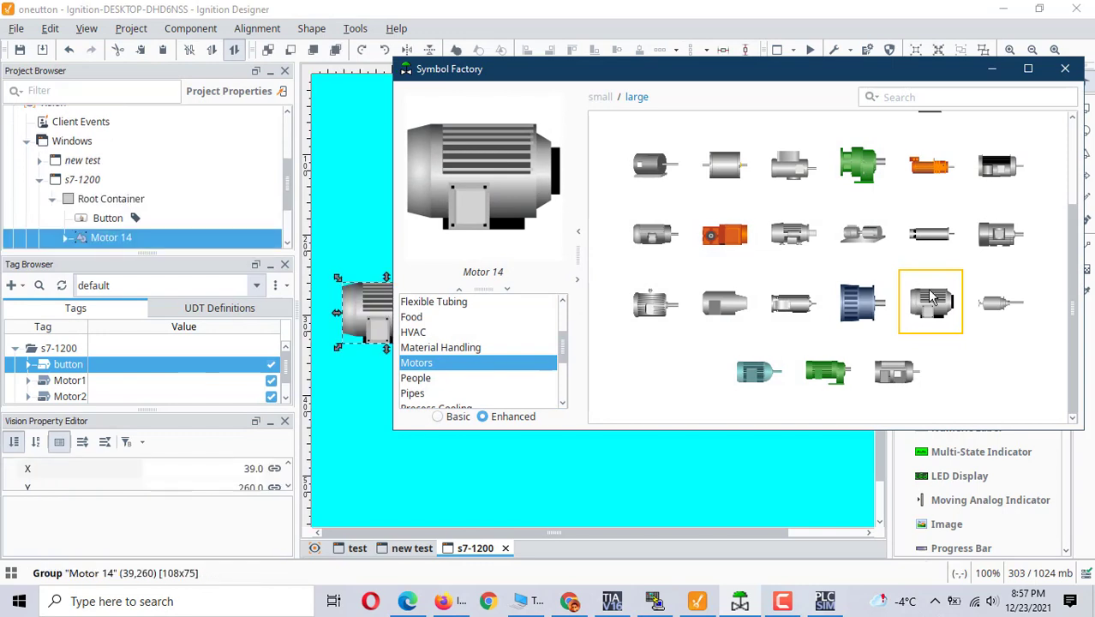
pyautogui.moveTo(519, 388); pyautogui.dragTo(359, 400)
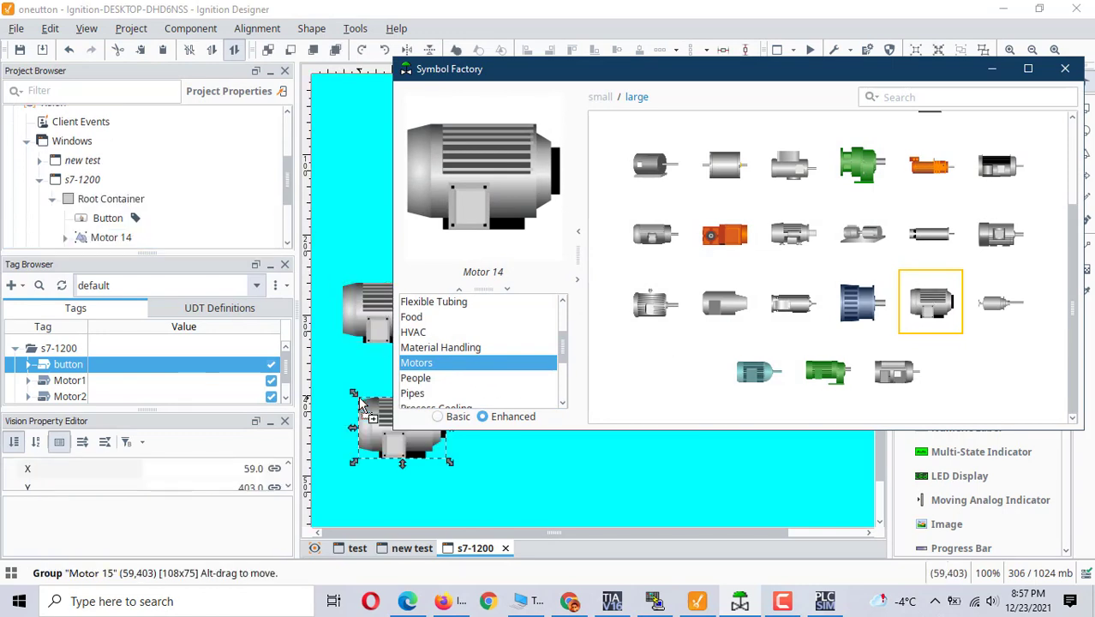
pyautogui.click(1066, 70)
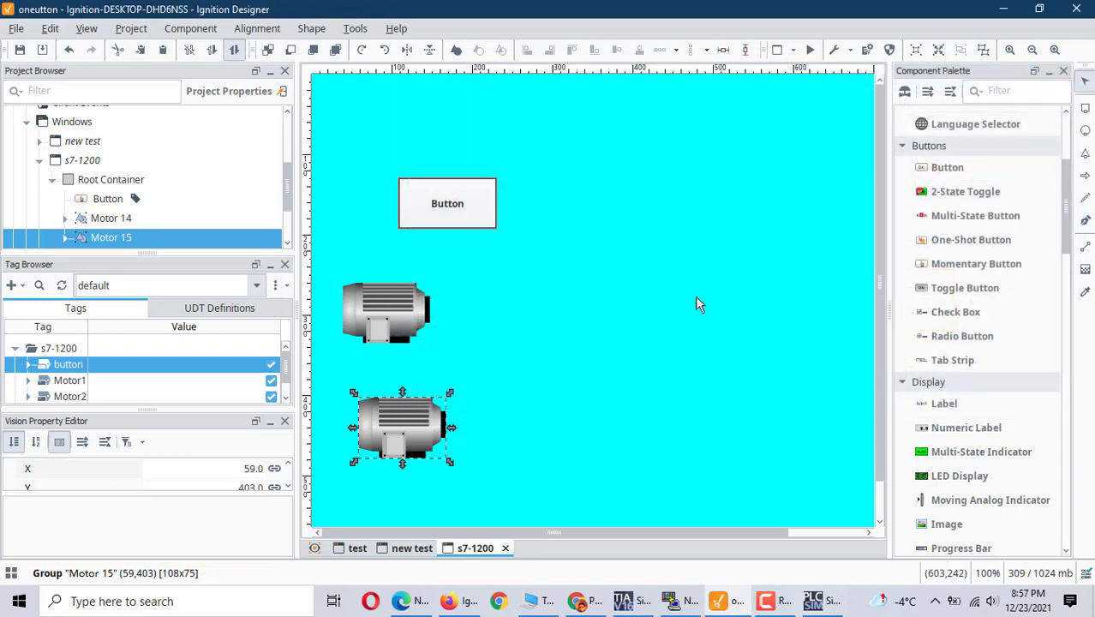
# Arrange the two motor symbols side by side below the button, at about (217, 259) and (430, 271).
pyautogui.moveTo(403, 436); pyautogui.dragTo(700, 337)
pyautogui.moveTo(396, 312); pyautogui.dragTo(519, 311)
pyautogui.click(600, 399)
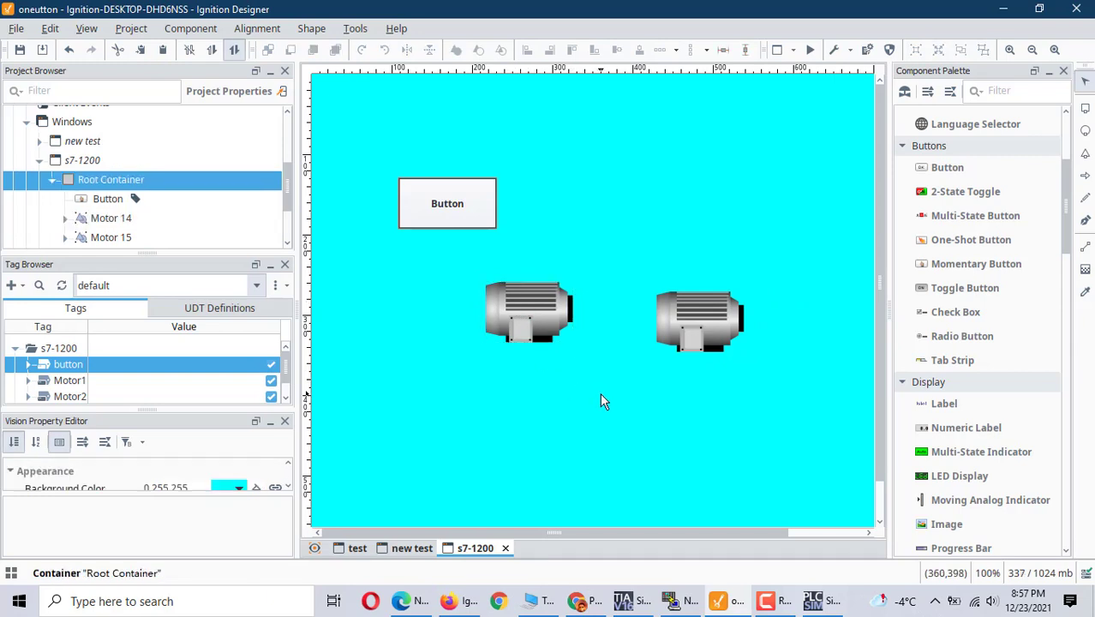
# Rename the motor symbol nearest the button as Motor1.
pyautogui.click(101, 222)
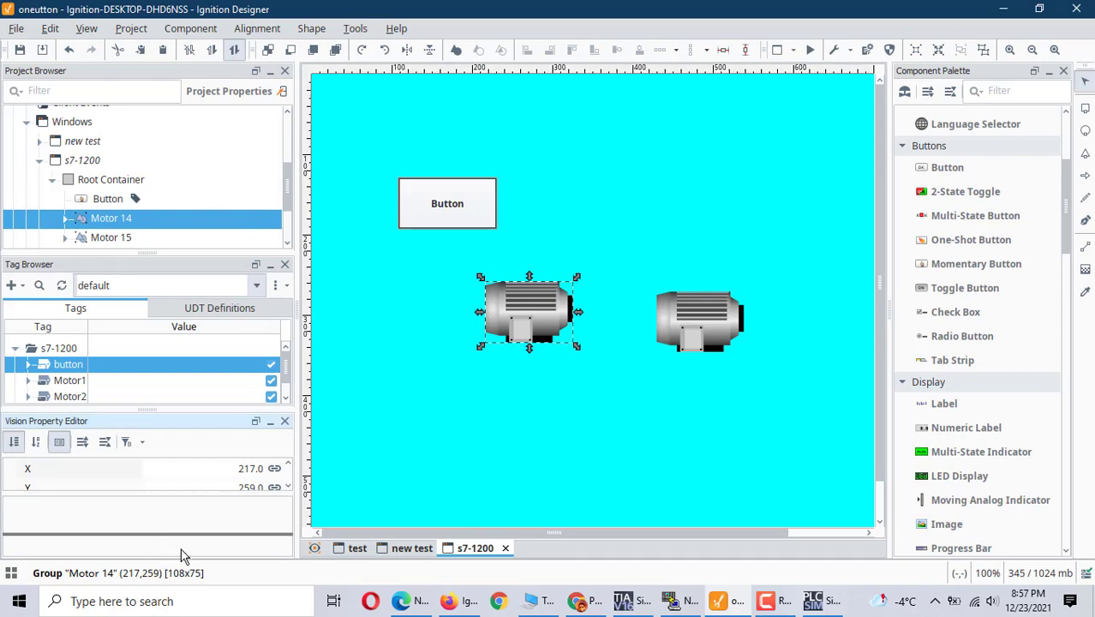
pyautogui.moveTo(180, 534); pyautogui.dragTo(178, 552)
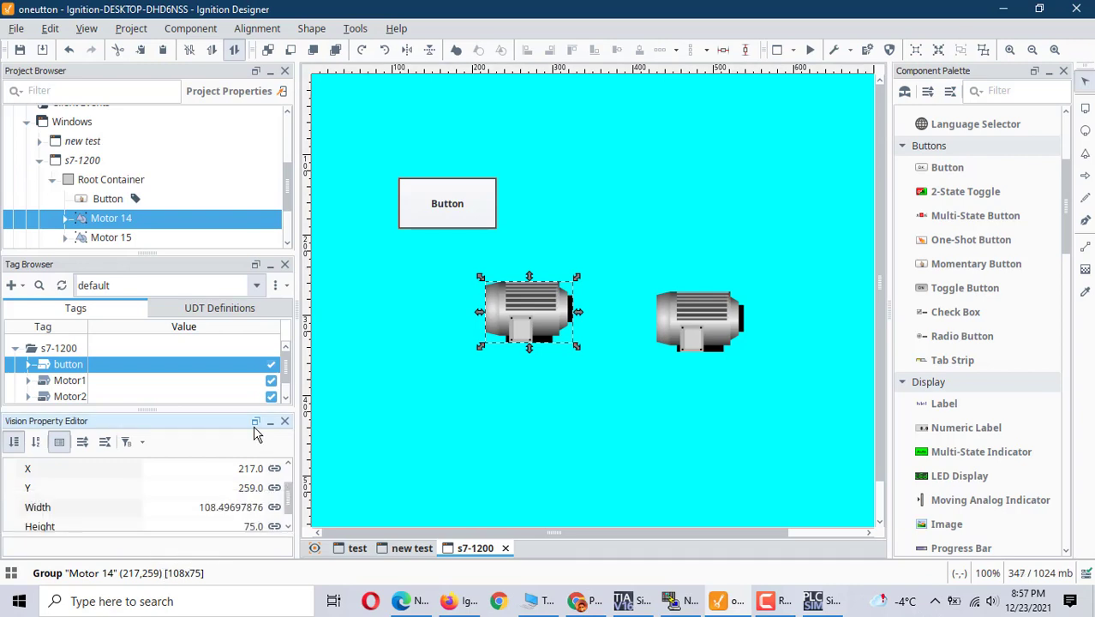
pyautogui.moveTo(289, 498); pyautogui.dragTo(300, 470)
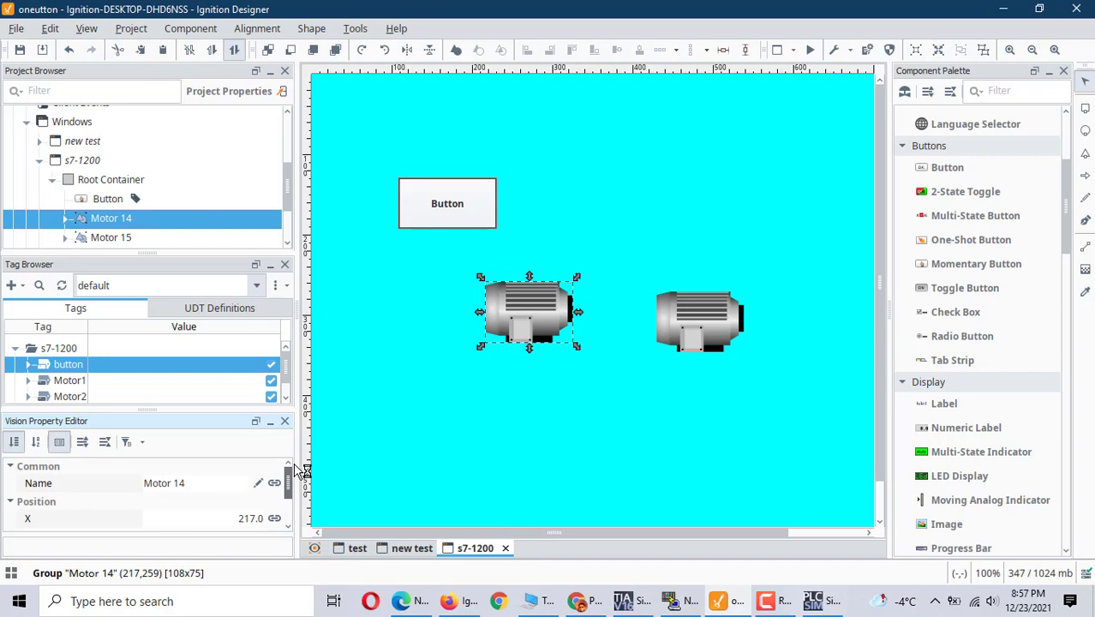
pyautogui.click(180, 485)
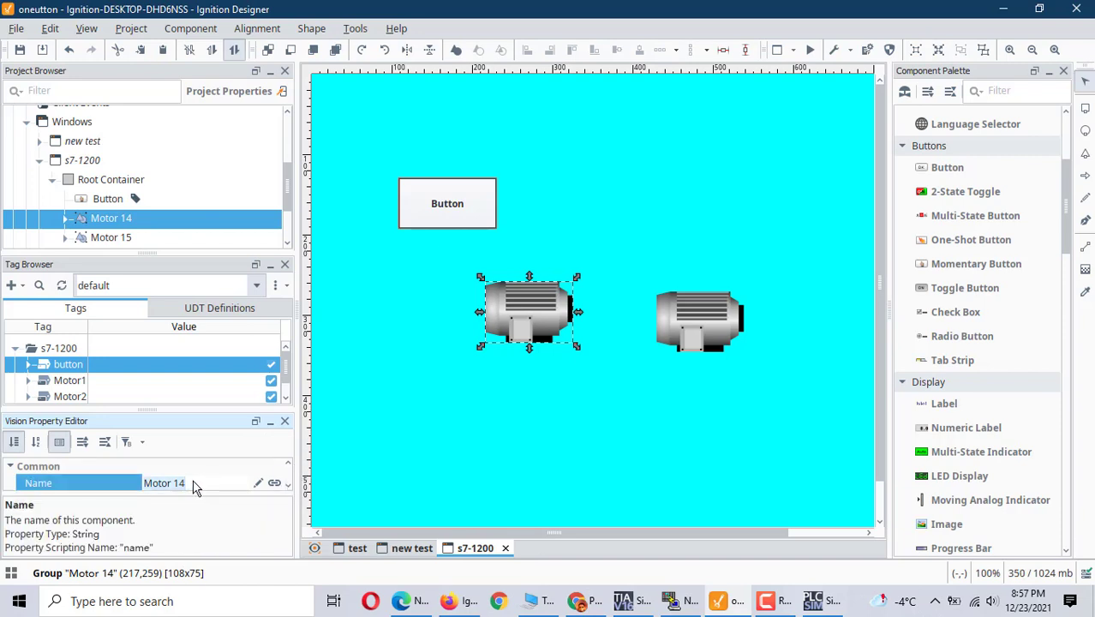
pyautogui.press('BackSpace')
pyautogui.write('Motor1')
pyautogui.press('Return')
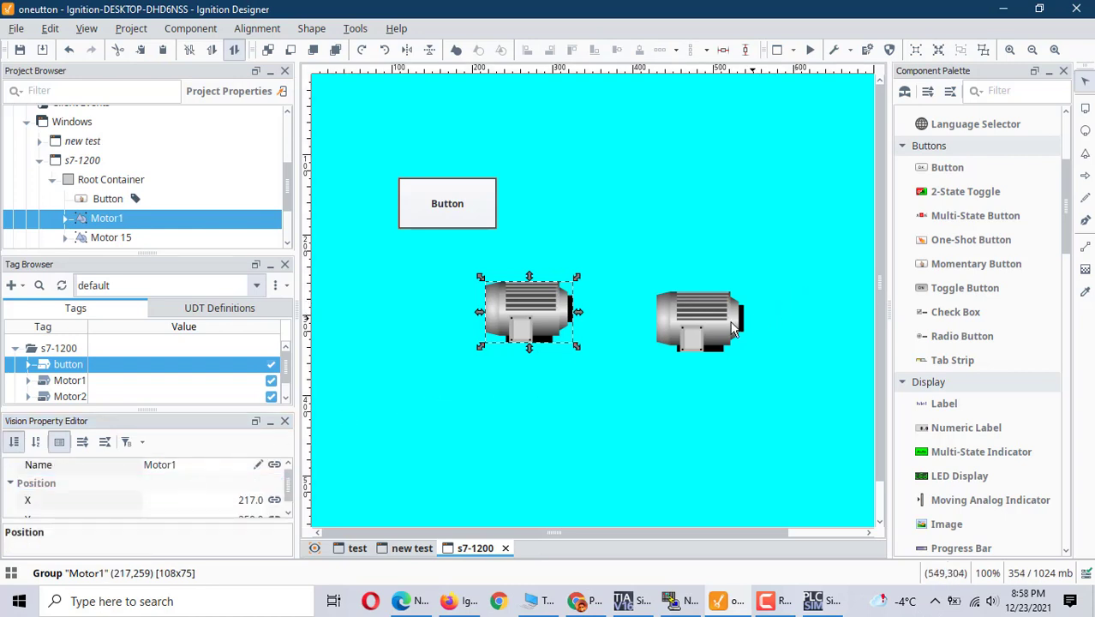
# Rename the other motor symbol as Motor2.
pyautogui.click(695, 326)
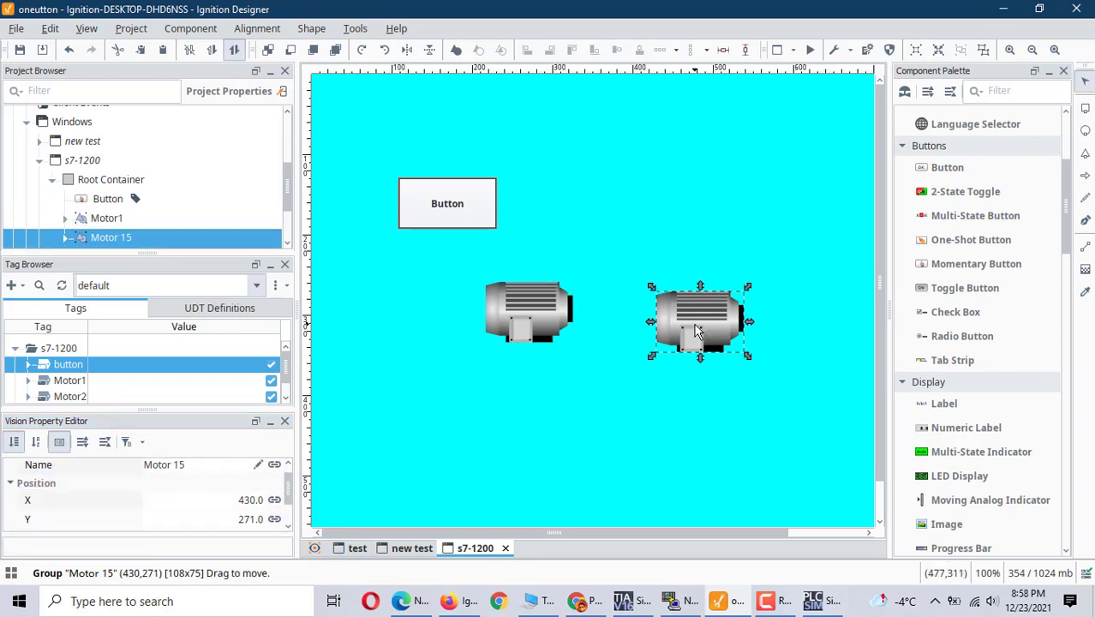
pyautogui.click(182, 469)
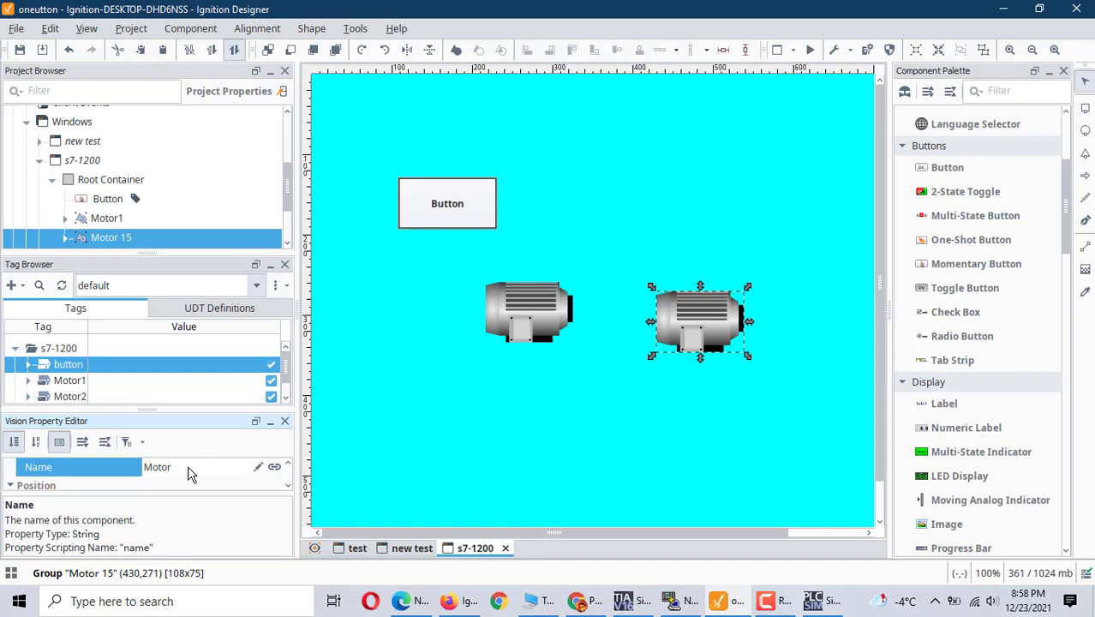
pyautogui.press('Return')
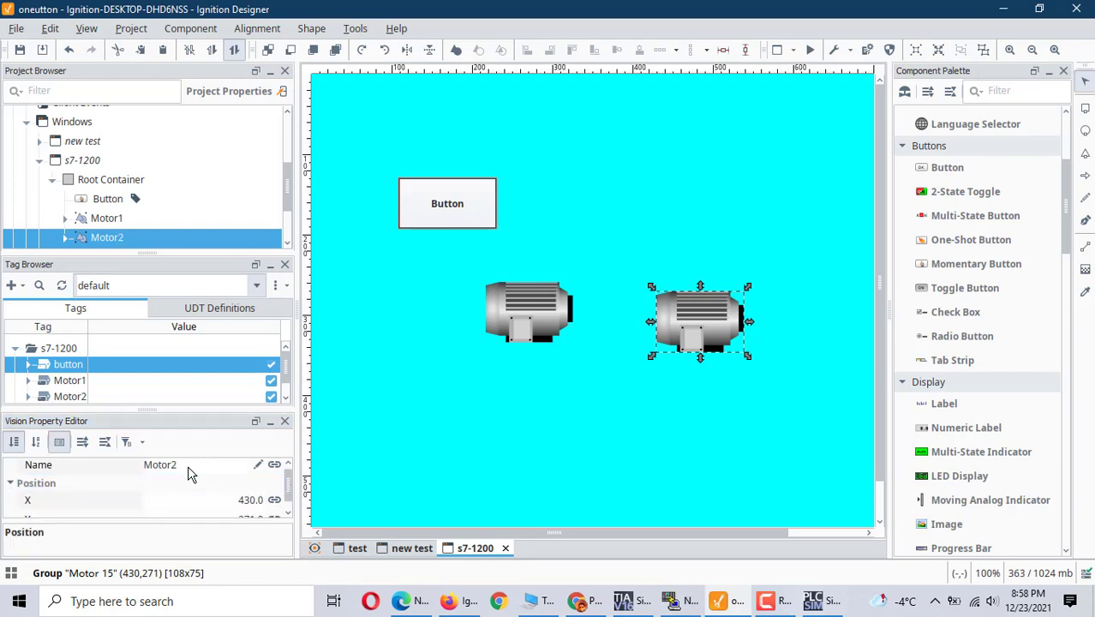
# Bind the Motor1 tag from the s7-1200 folder to the Motor1 symbol.
pyautogui.click(519, 329)
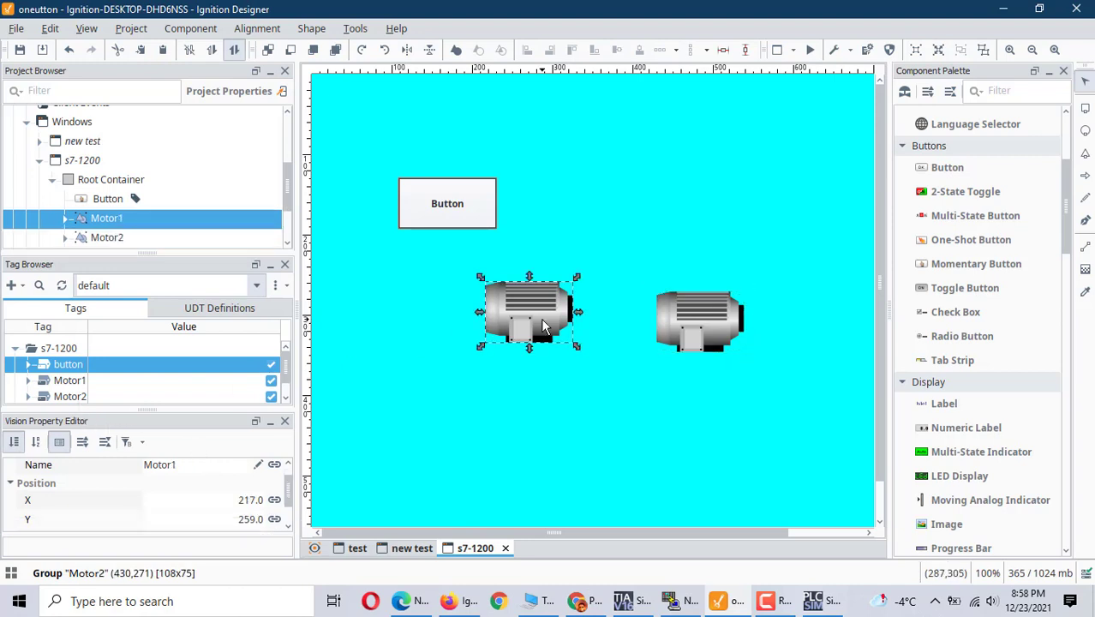
pyautogui.doubleClick(49, 380)
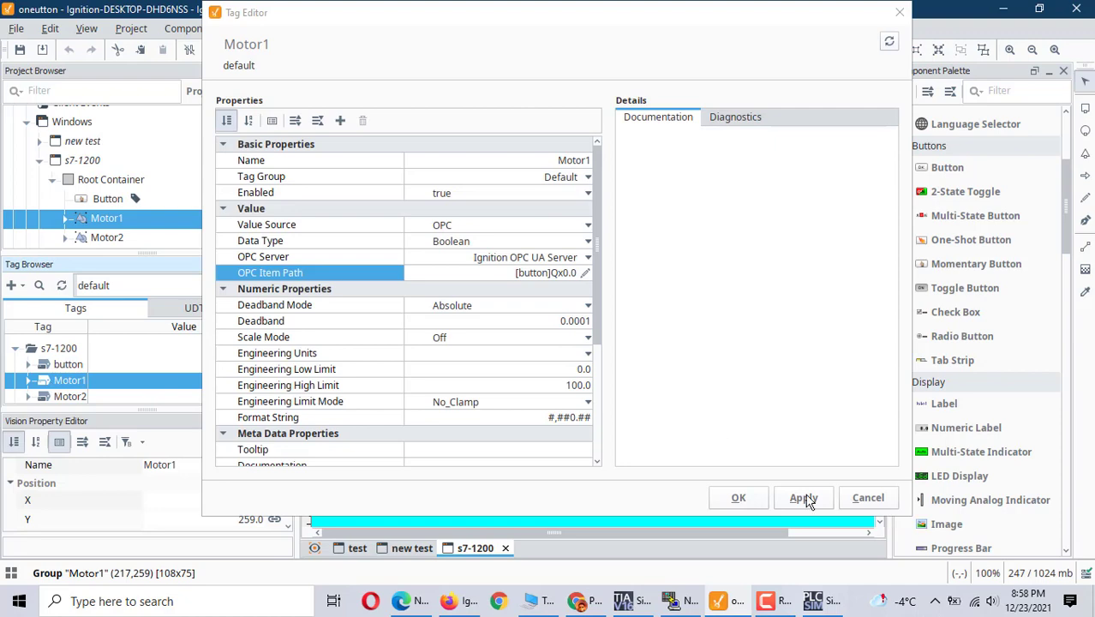
pyautogui.click(860, 499)
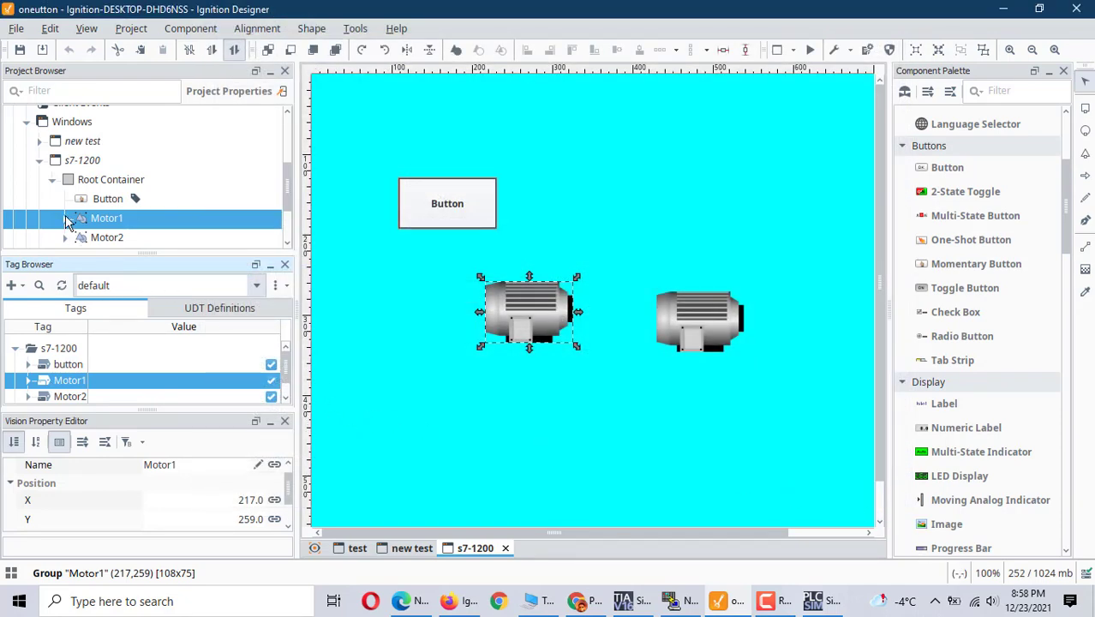
pyautogui.moveTo(73, 389); pyautogui.dragTo(541, 316)
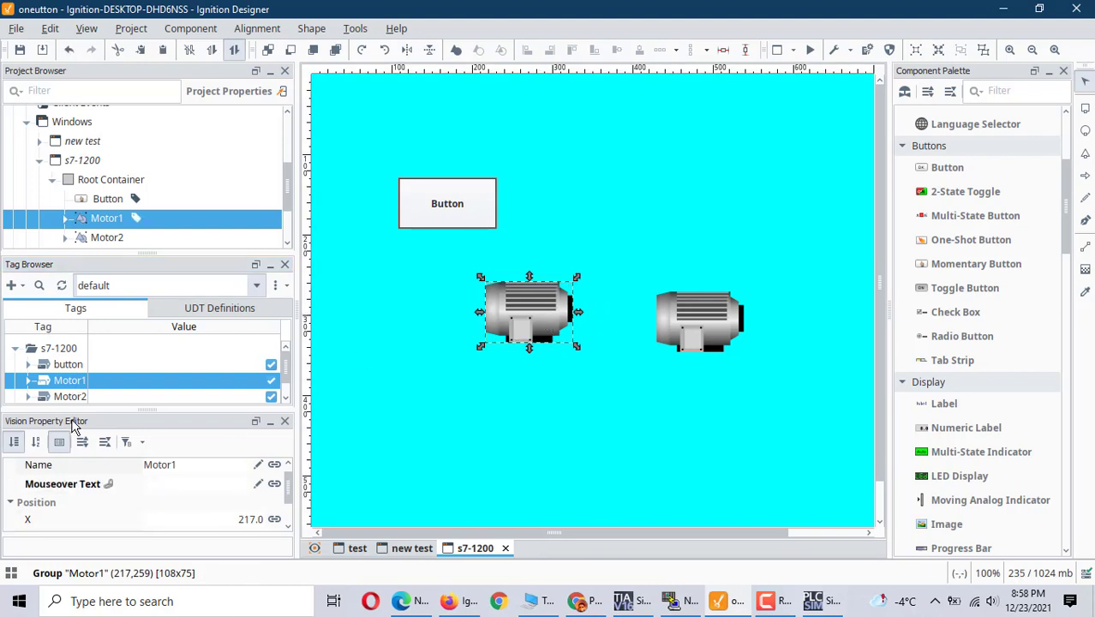
# Bind the Motor2 tag from the s7-1200 folder to the Motor2 symbol.
pyautogui.moveTo(67, 399); pyautogui.dragTo(709, 324)
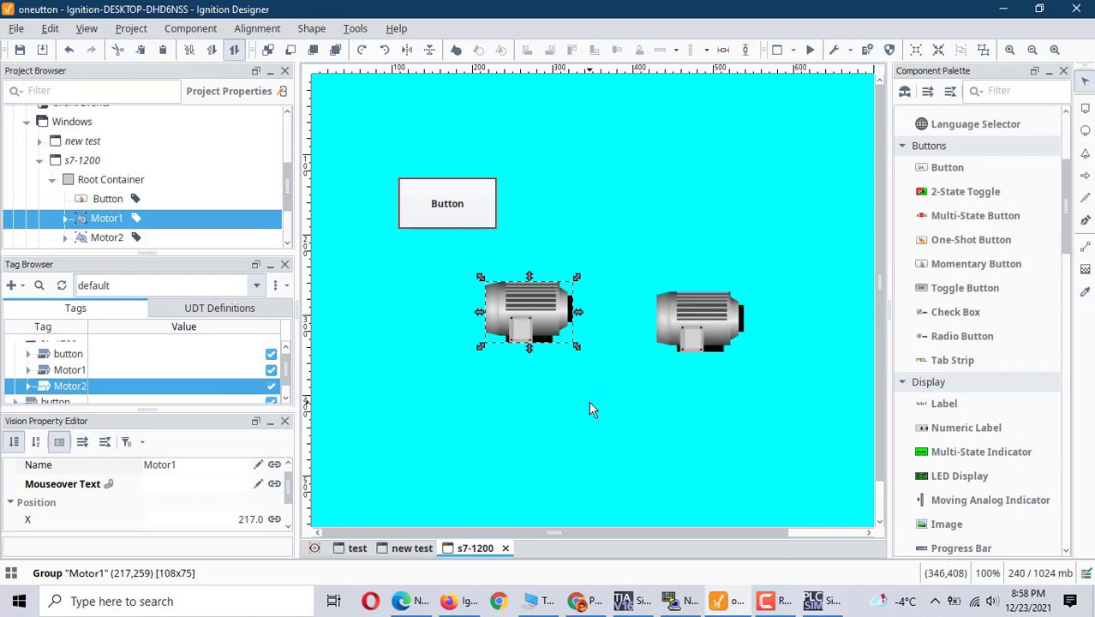
pyautogui.click(588, 401)
pyautogui.click(695, 326)
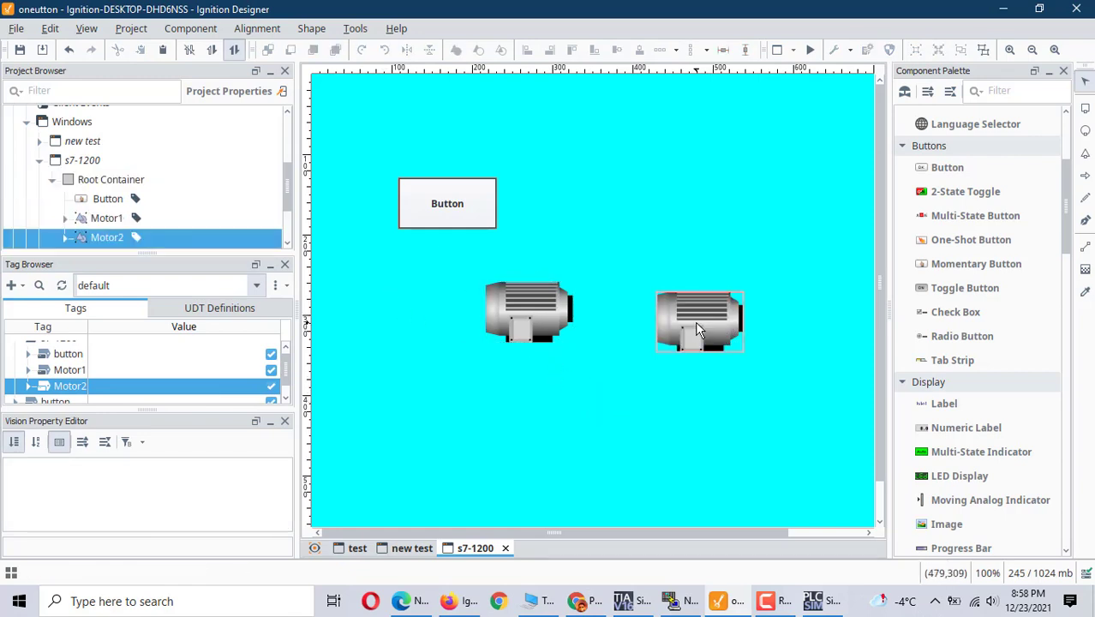
# Select the shape named Path inside Group_MotorBody of the Motor1 symbol.
pyautogui.click(545, 323)
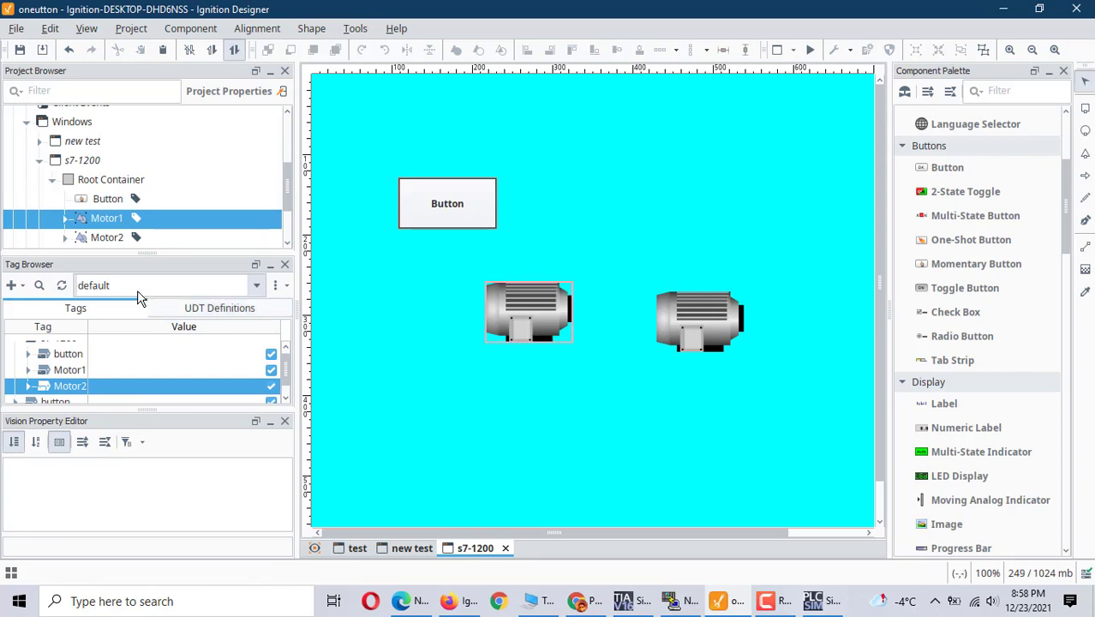
pyautogui.click(66, 220)
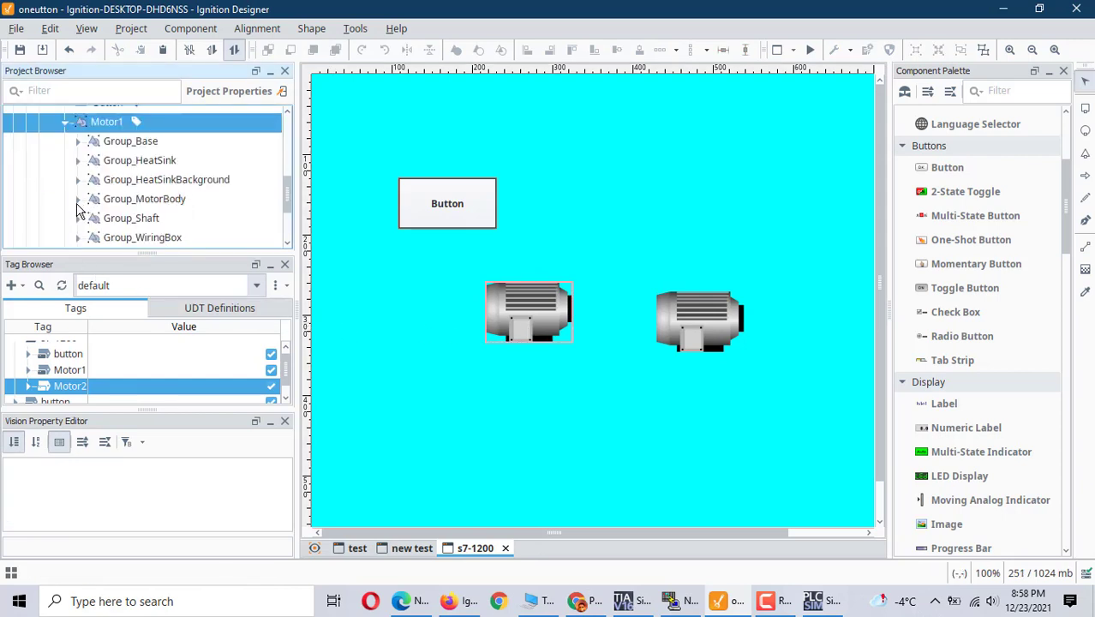
pyautogui.click(77, 204)
pyautogui.click(124, 135)
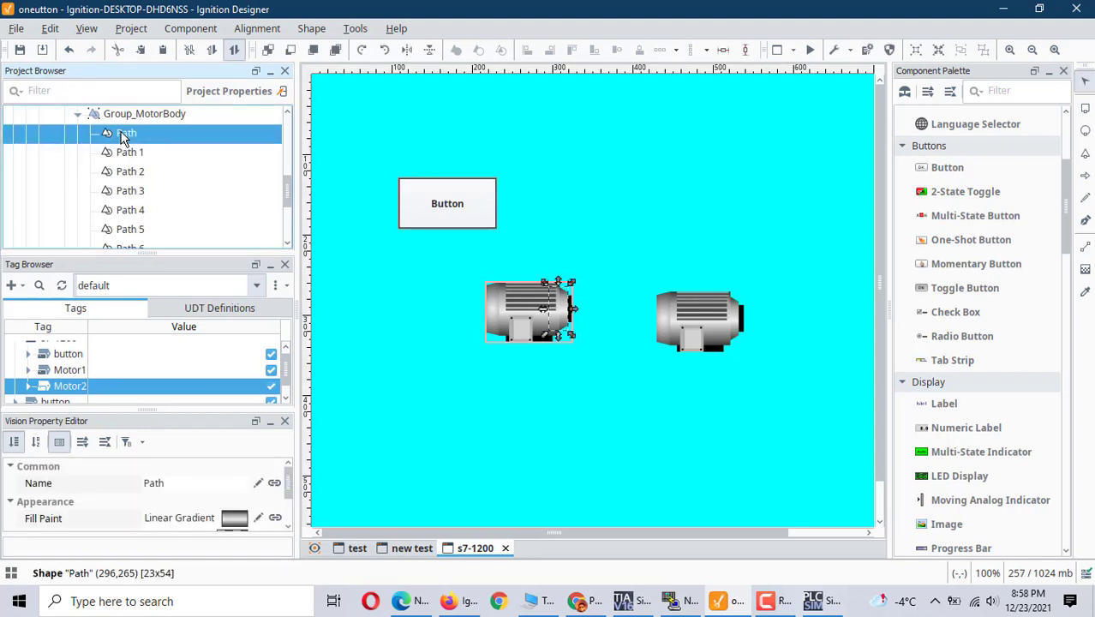
pyautogui.rightClick(122, 140)
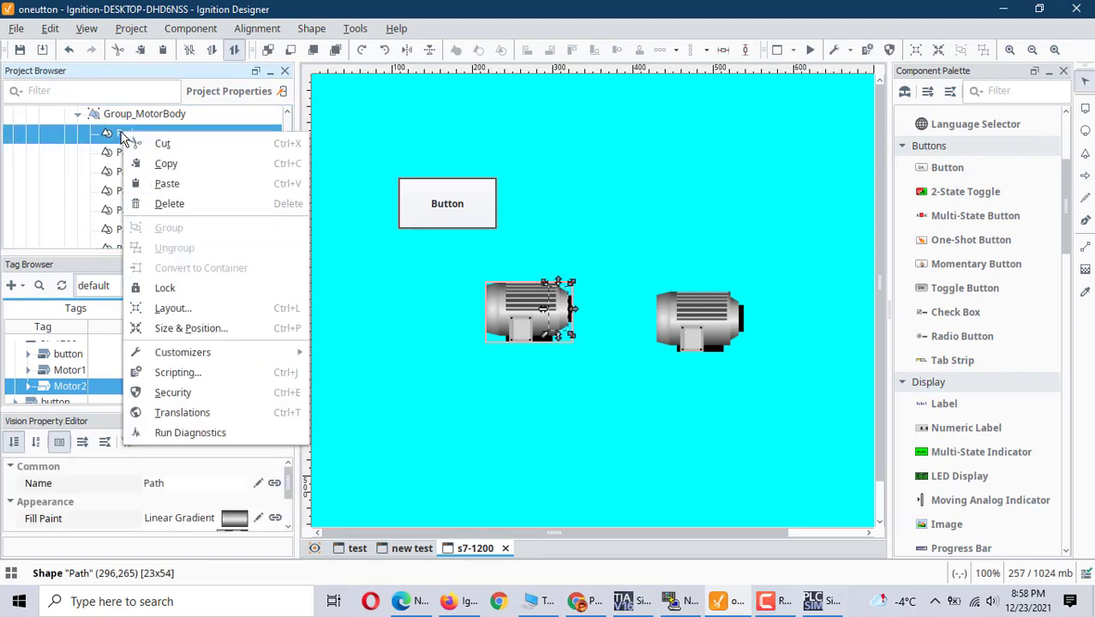
pyautogui.click(103, 138)
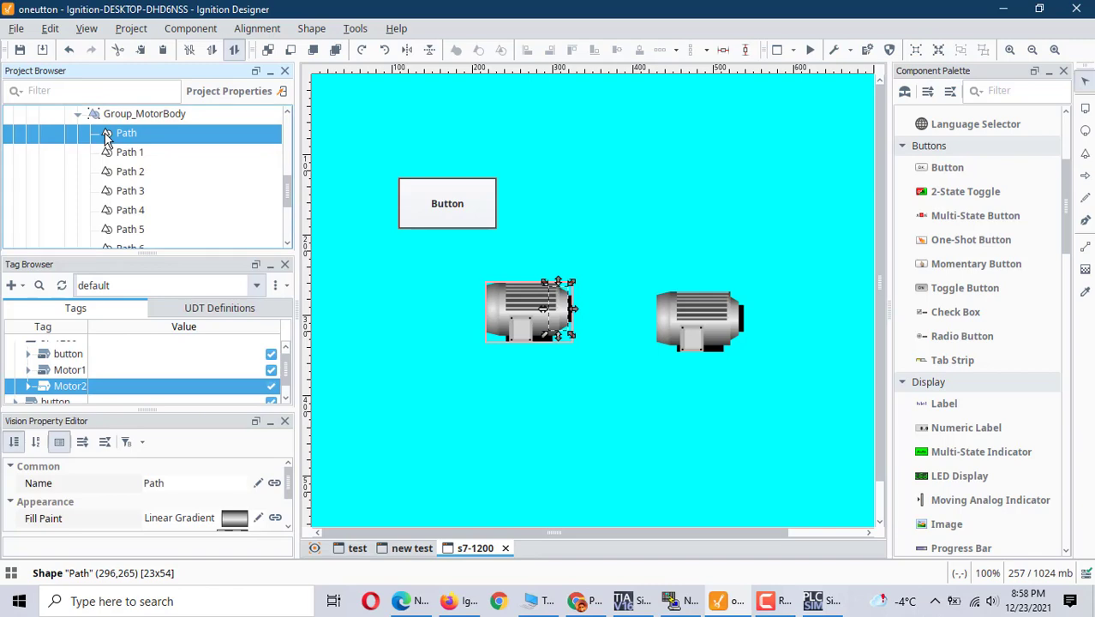
# Bind the selected path's Fill Paint to the tag [default]motor1.
pyautogui.click(275, 519)
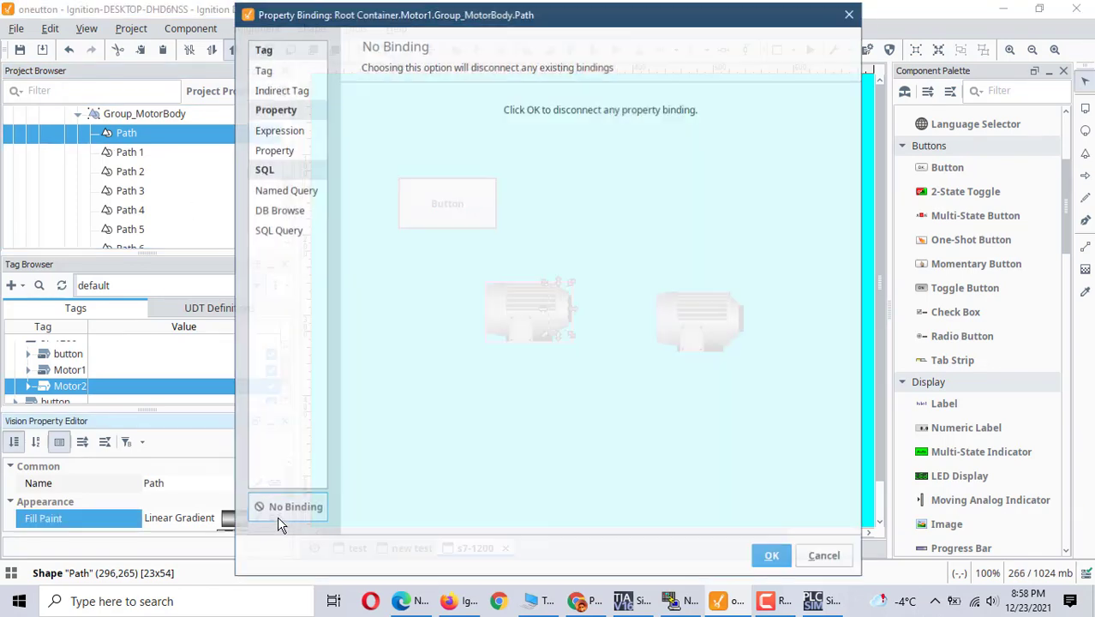
pyautogui.click(262, 72)
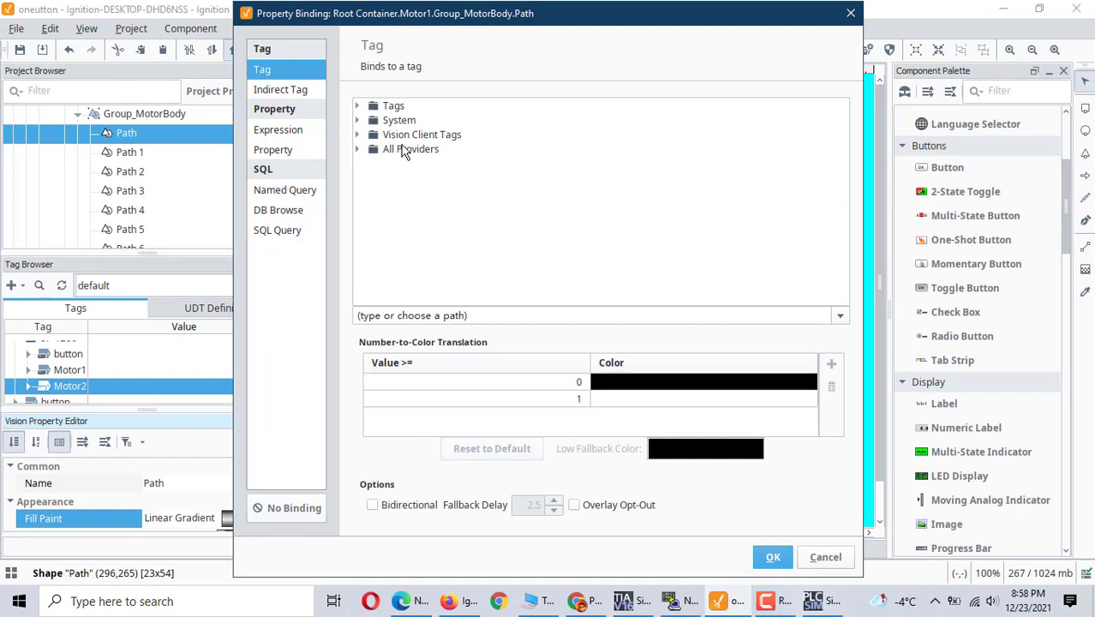
pyautogui.click(359, 105)
pyautogui.doubleClick(427, 164)
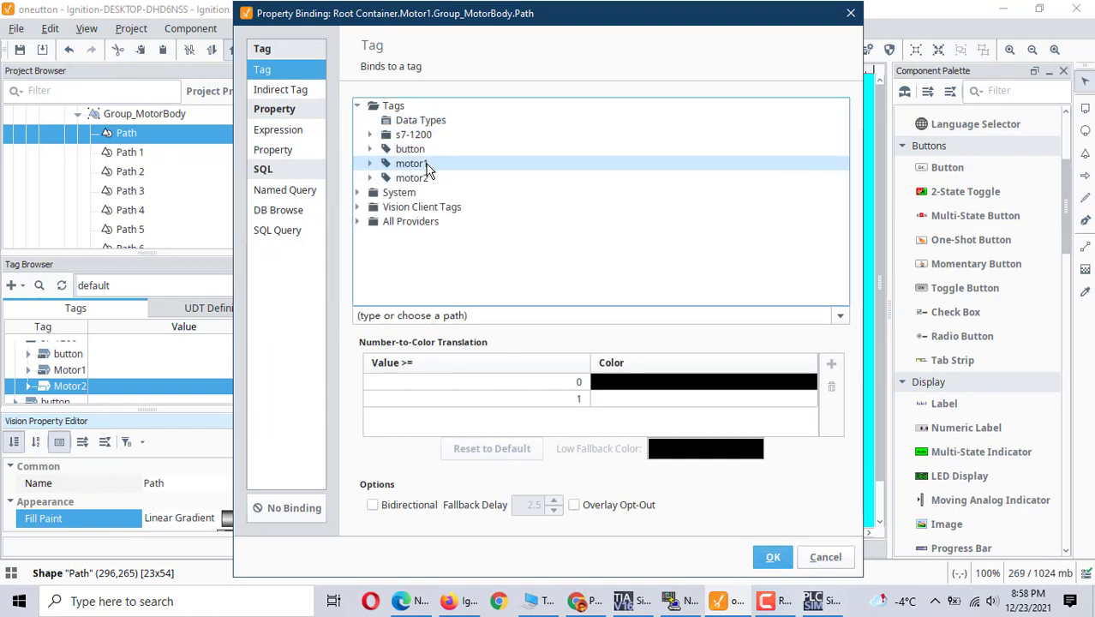
# Set the colour for value 0 to gray in the Motor1 path's number-to-color translation.
pyautogui.click(599, 384)
pyautogui.click(598, 383)
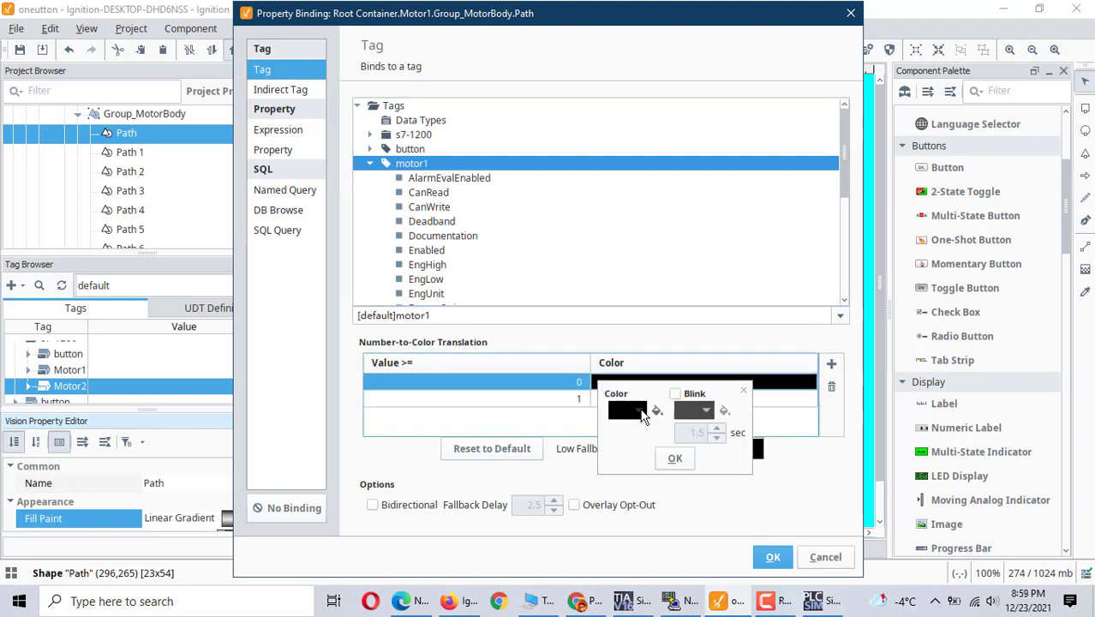
pyautogui.click(643, 415)
pyautogui.click(645, 444)
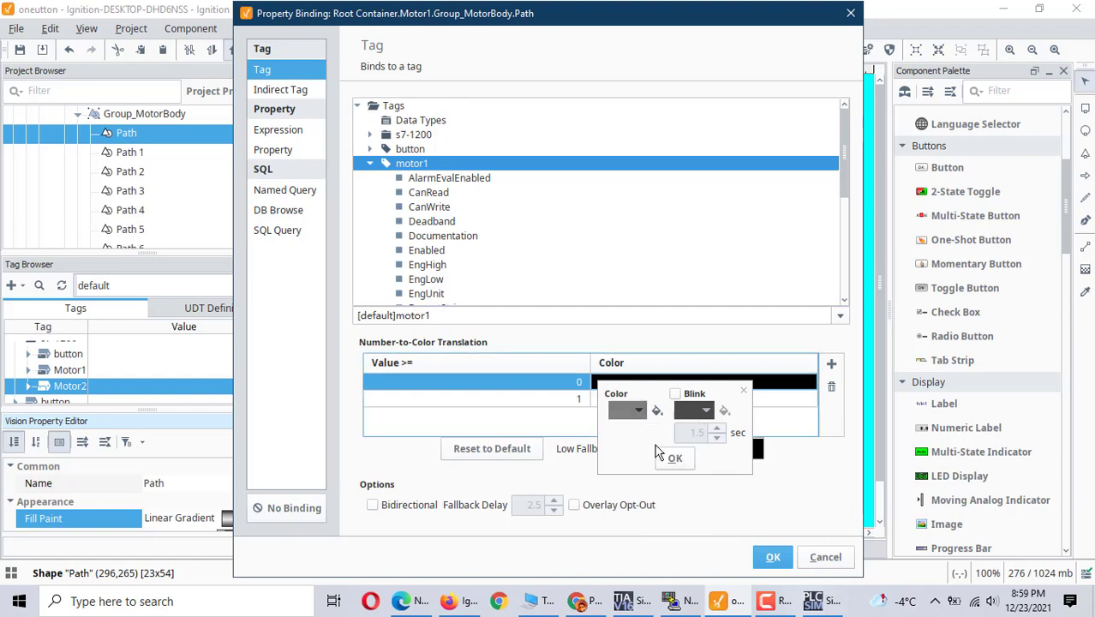
pyautogui.click(675, 456)
# Set the colour for value 1 to magenta and apply the Motor1 path's fill binding.
pyautogui.click(603, 399)
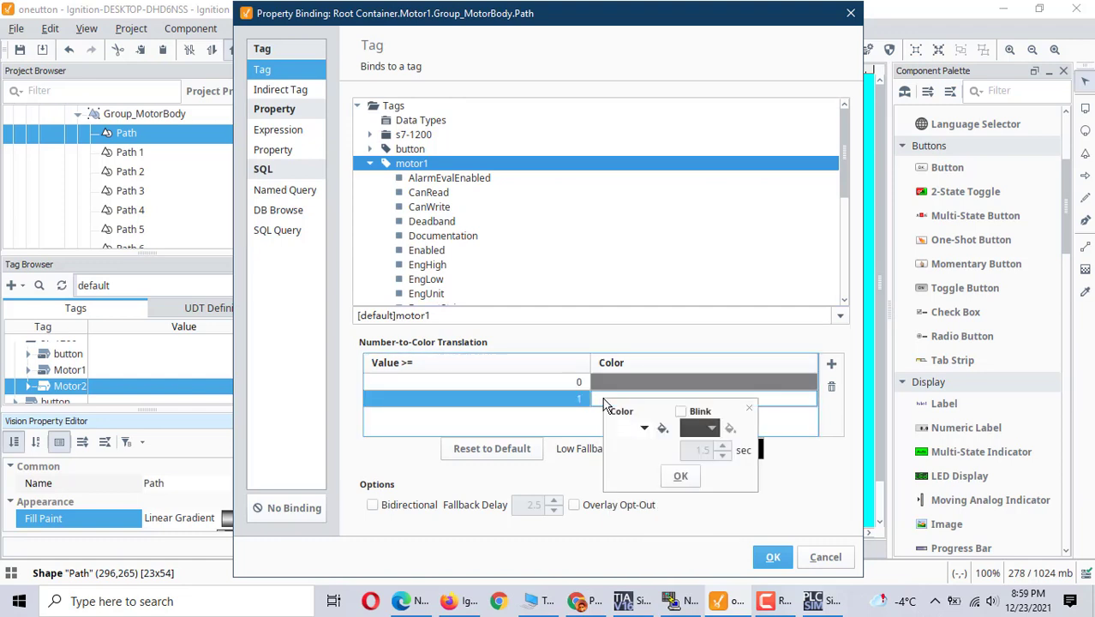
pyautogui.click(646, 430)
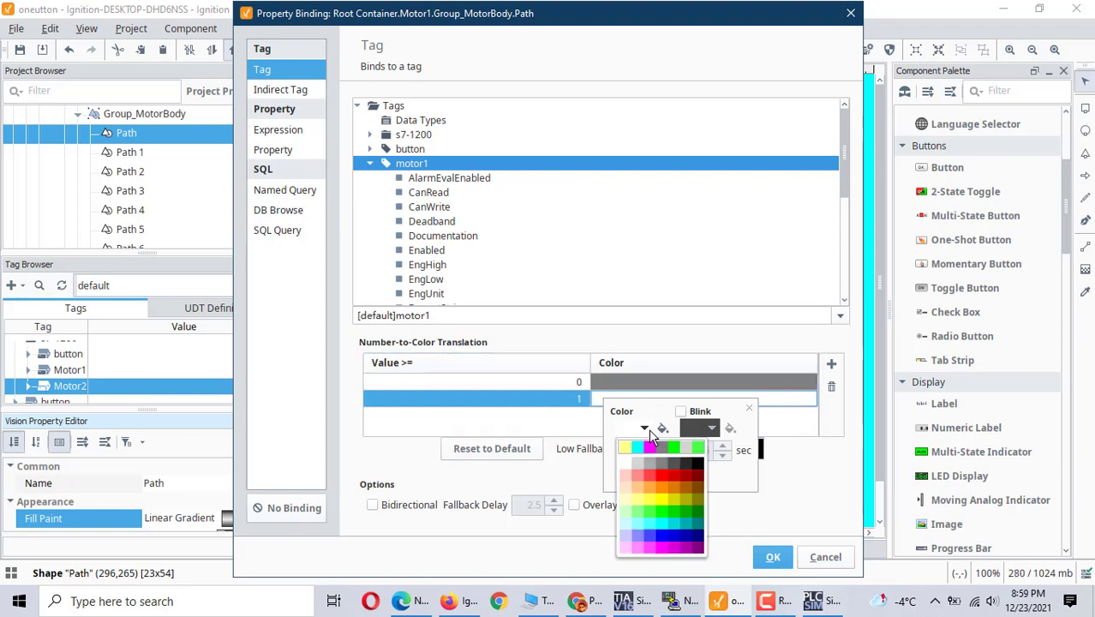
pyautogui.click(668, 547)
pyautogui.click(680, 477)
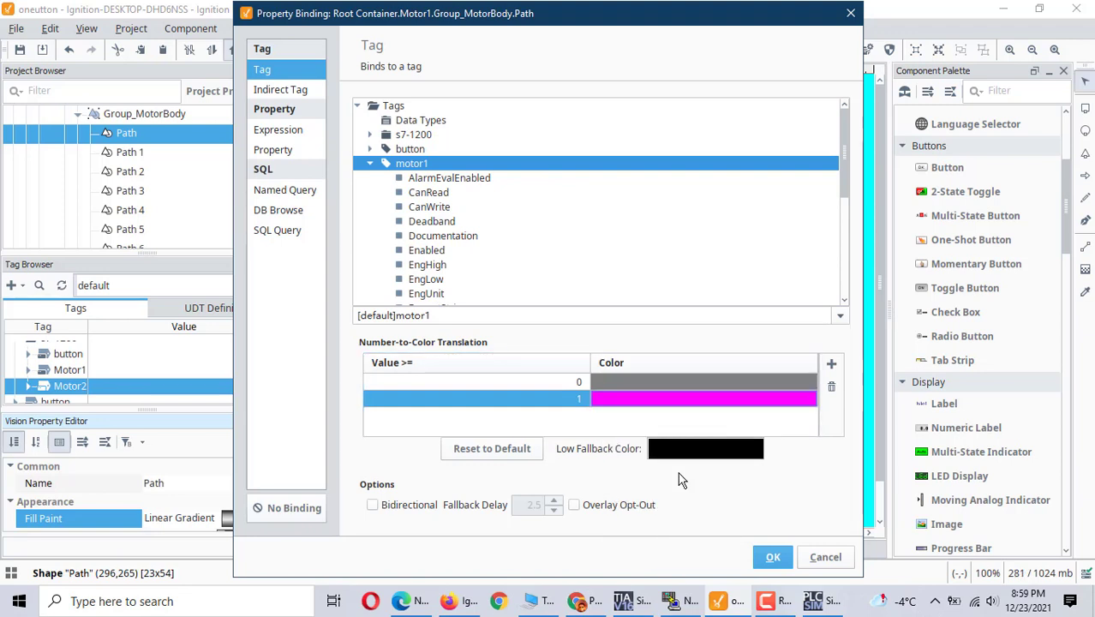
pyautogui.click(767, 558)
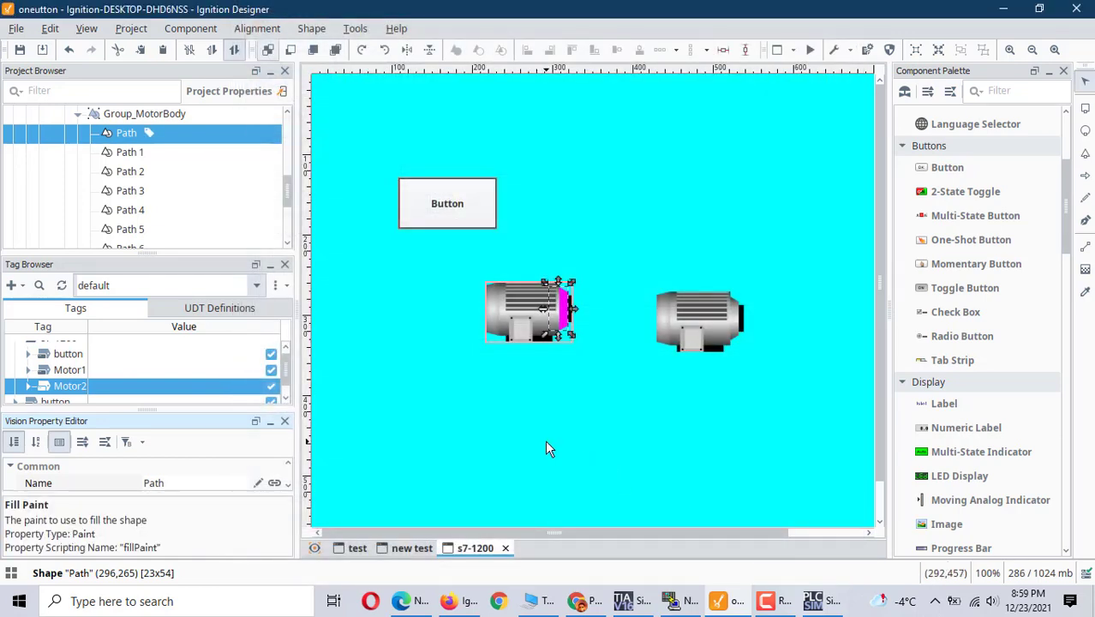
# Check the properties of the Motor1 tag in the s7-1200 folder, including its OPC item path, without changing them.
pyautogui.click(548, 448)
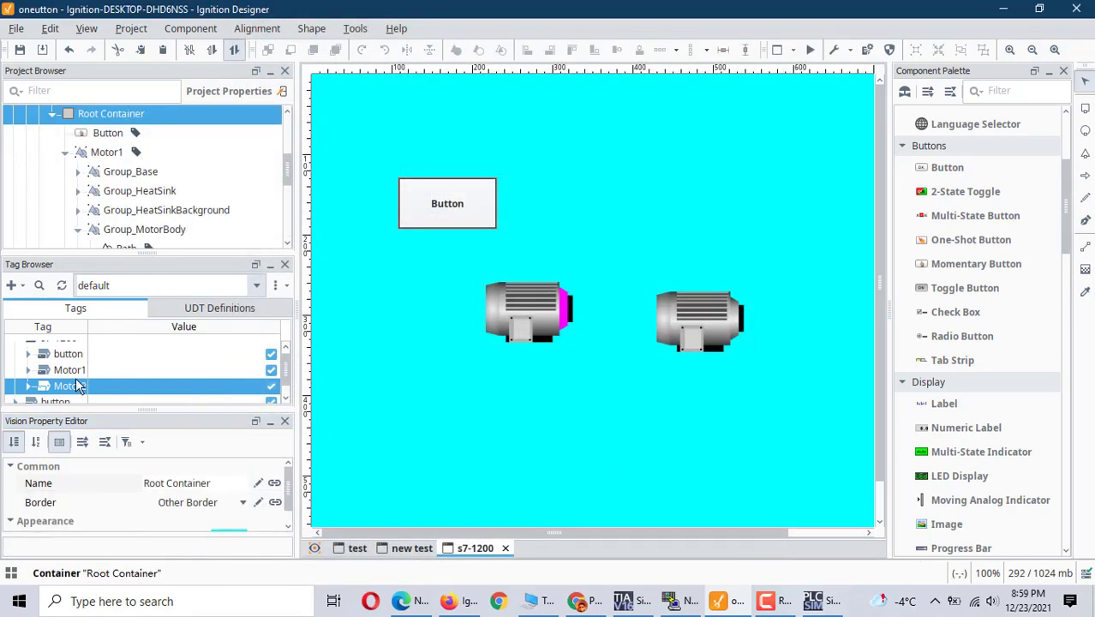
pyautogui.moveTo(73, 388); pyautogui.dragTo(525, 345)
pyautogui.click(527, 317)
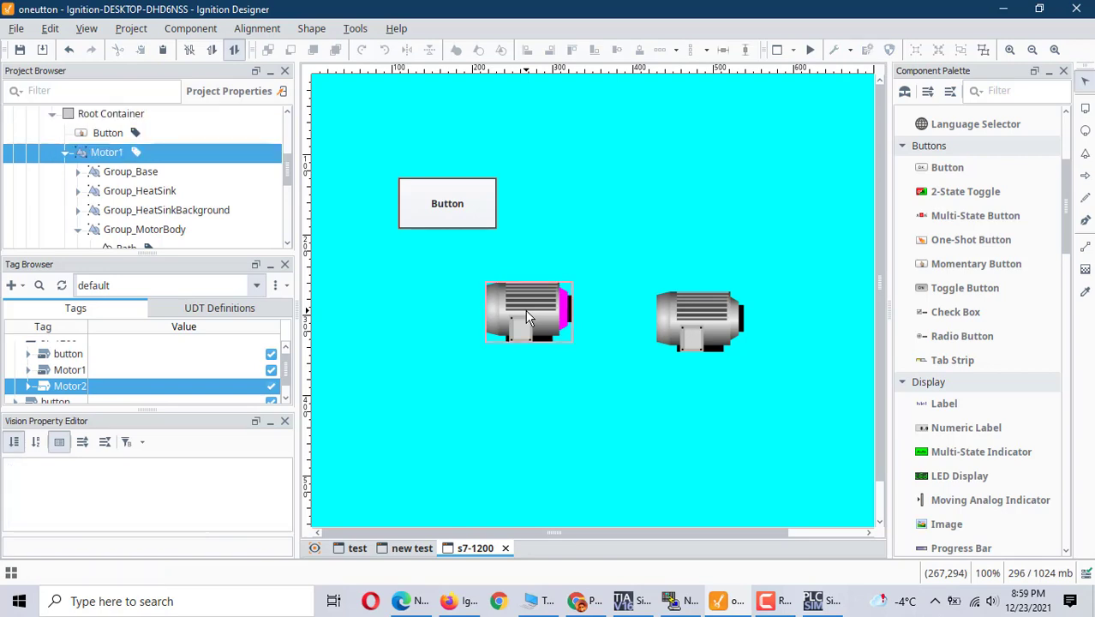
pyautogui.doubleClick(72, 375)
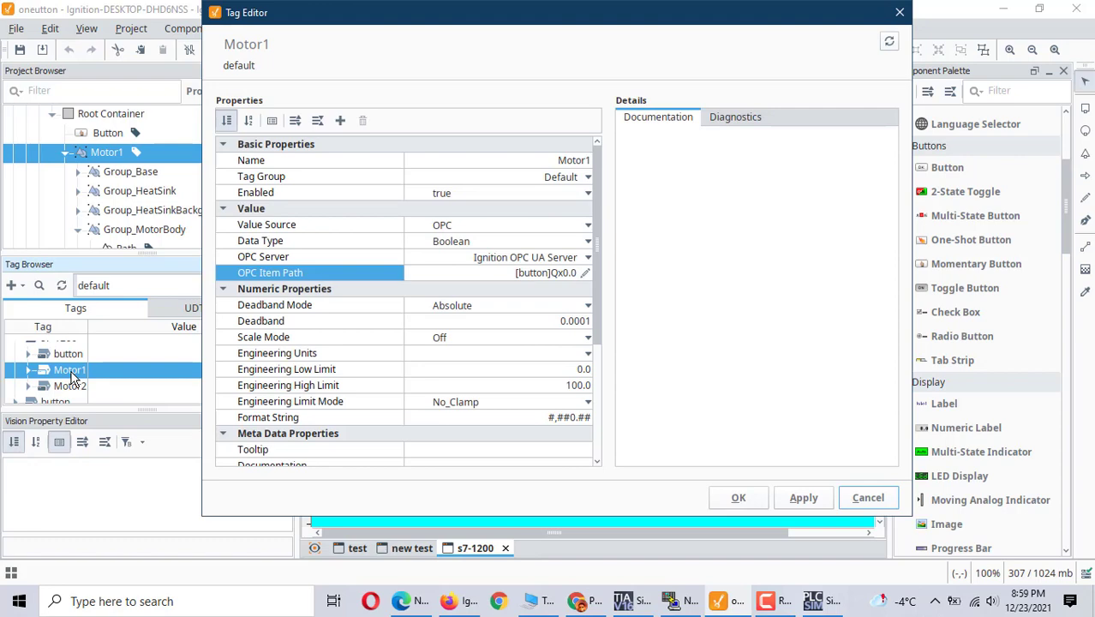
pyautogui.click(865, 499)
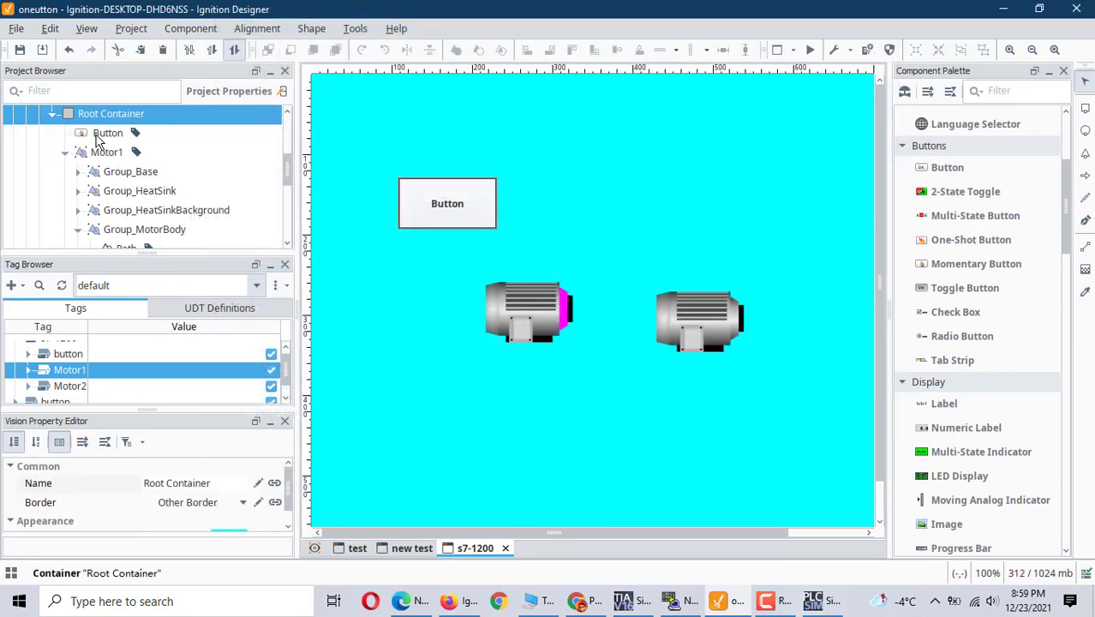
# Collapse Motor1 in the project tree and select the shape named Path inside Motor2's Group_MotorBody.
pyautogui.click(112, 159)
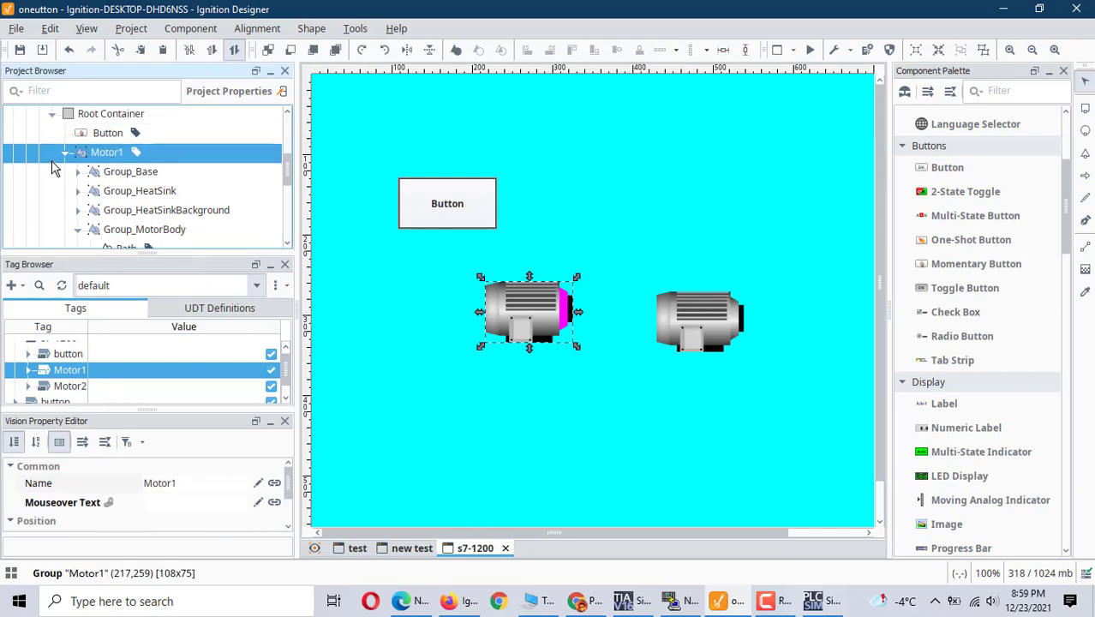
pyautogui.scroll(-1, 63, 154)
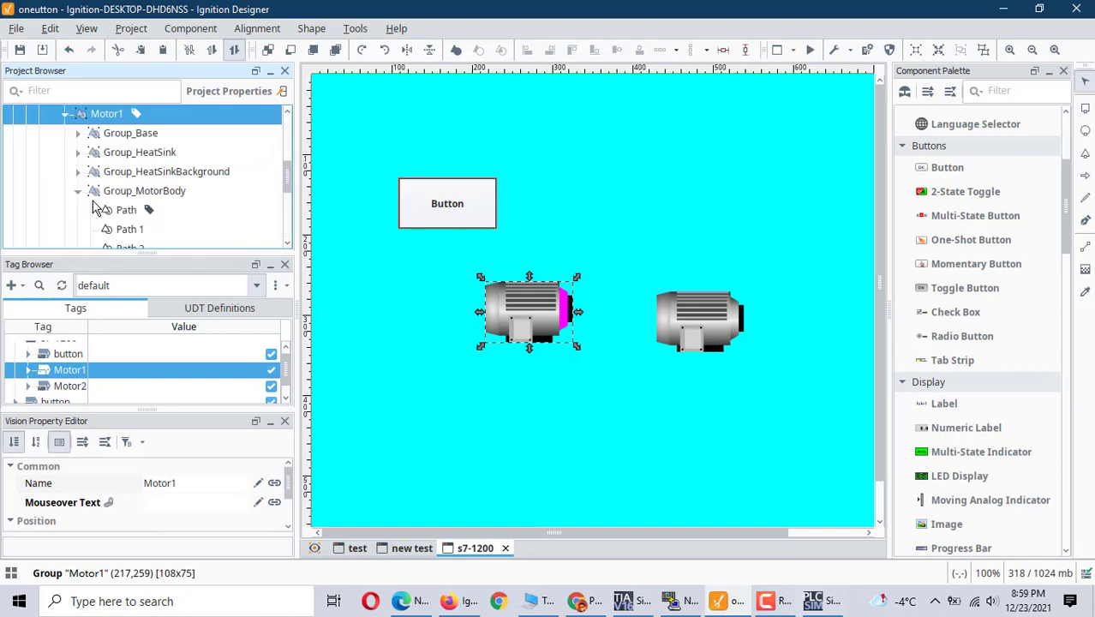
pyautogui.click(66, 116)
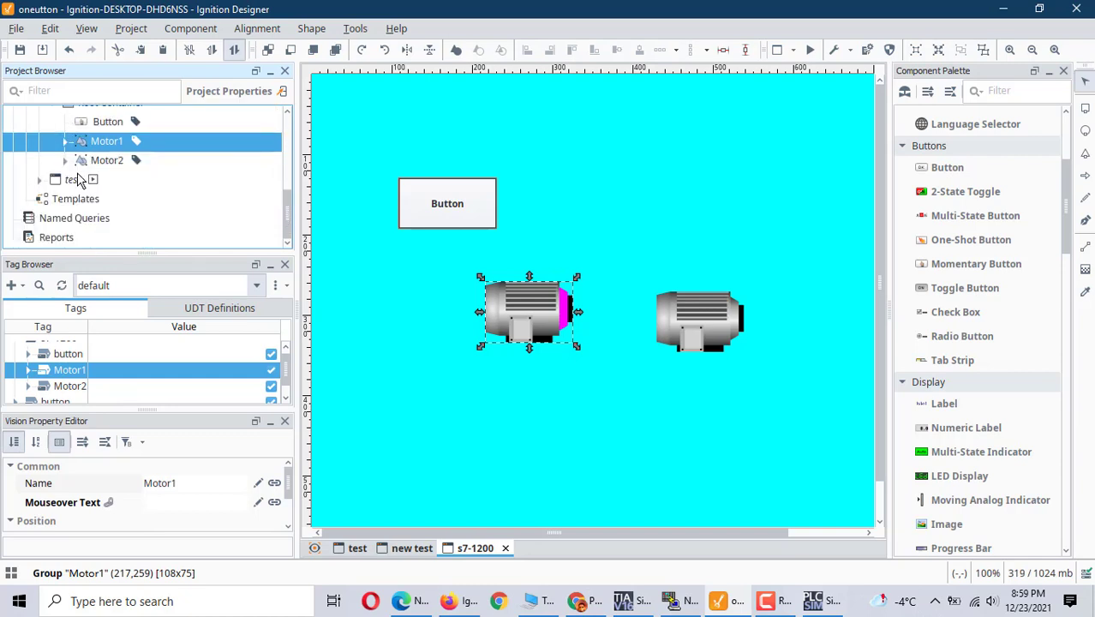
pyautogui.click(68, 164)
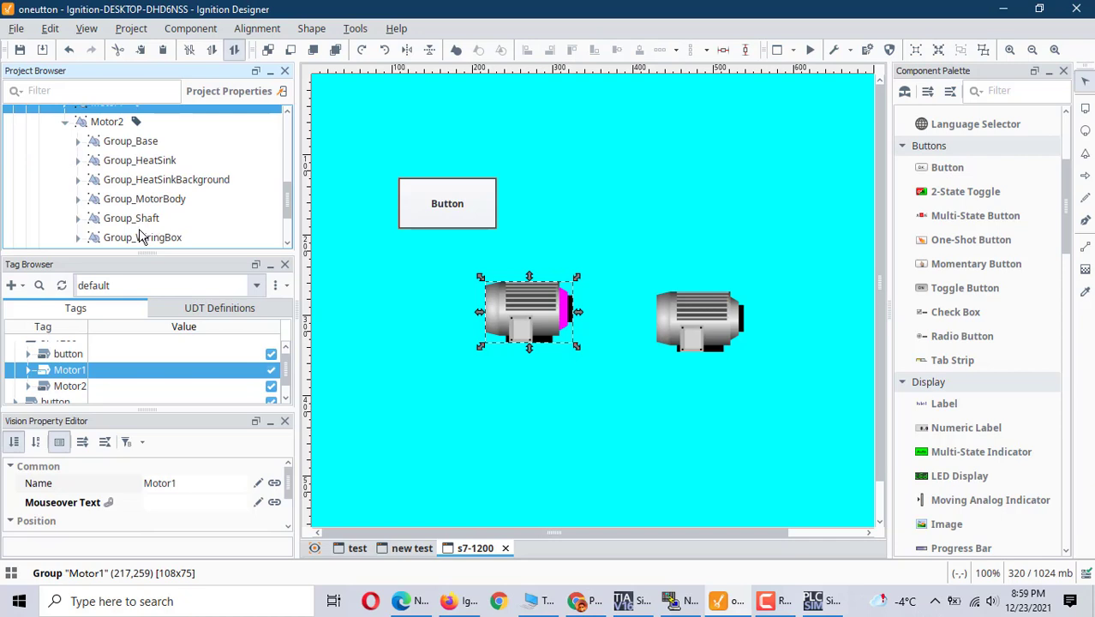
pyautogui.doubleClick(120, 123)
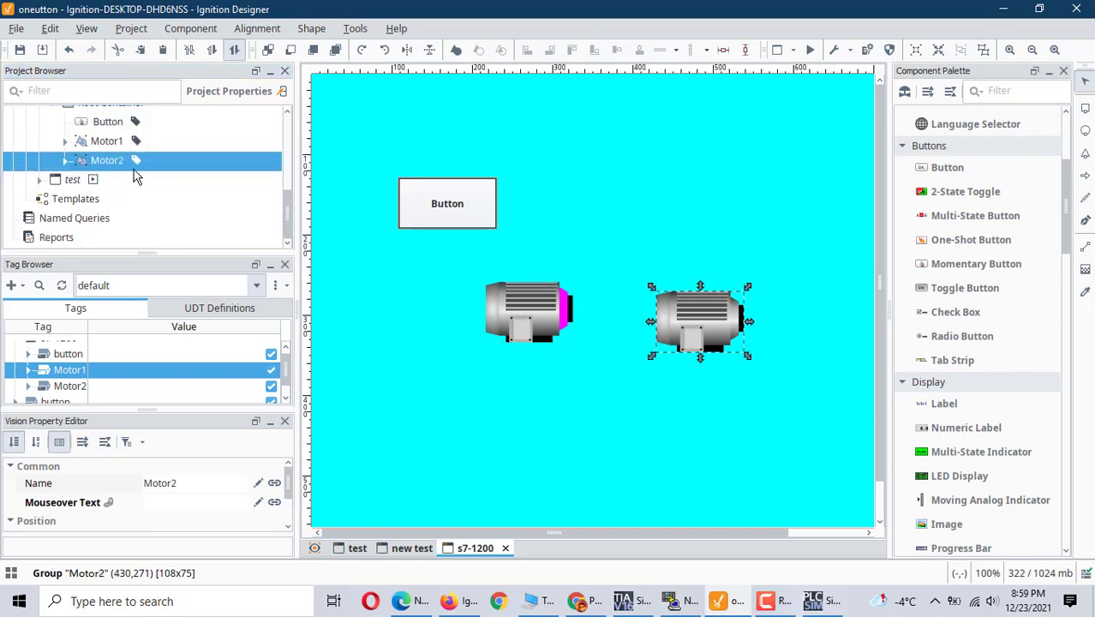
pyautogui.click(68, 160)
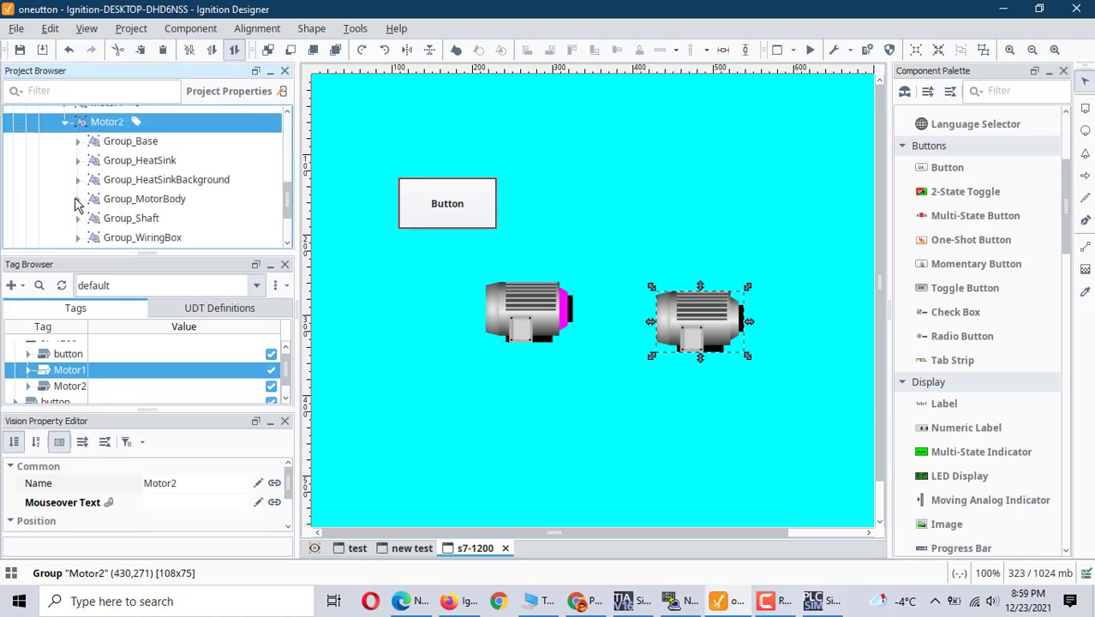
pyautogui.click(79, 199)
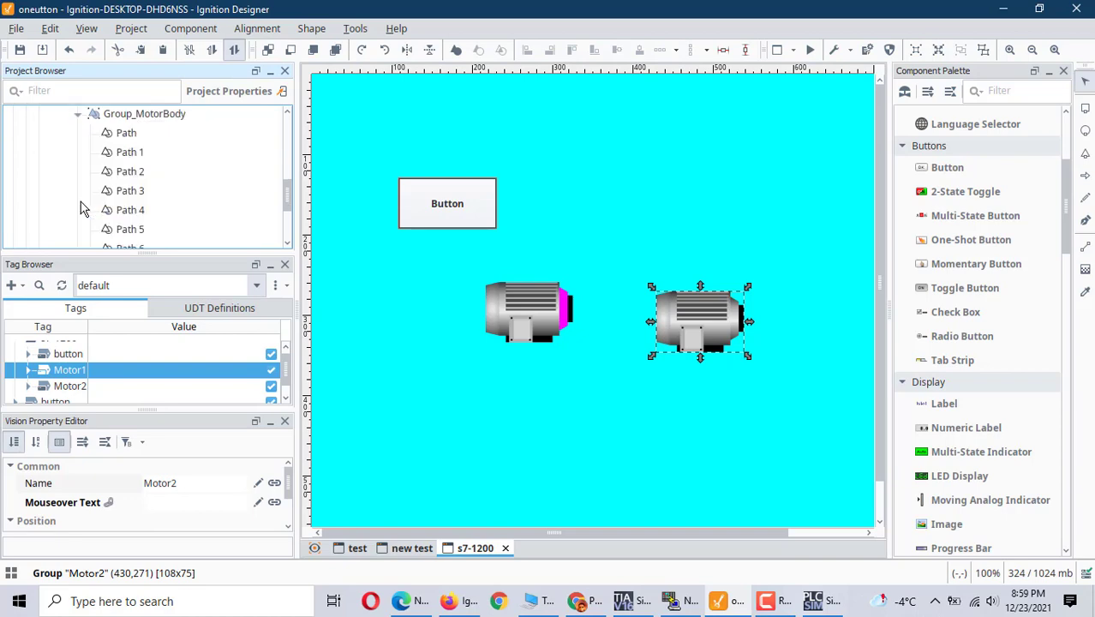
pyautogui.click(125, 135)
# Choose the tag [default]s7-1200/Motor2 as the binding for the Fill Paint of Motor2's body path.
pyautogui.click(275, 518)
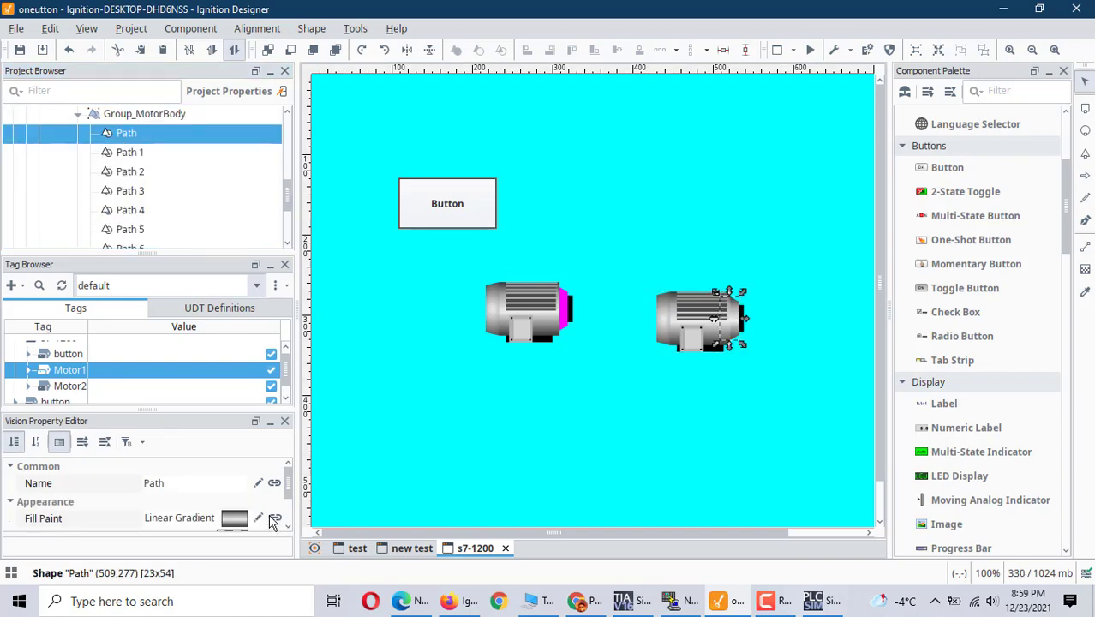
pyautogui.click(272, 72)
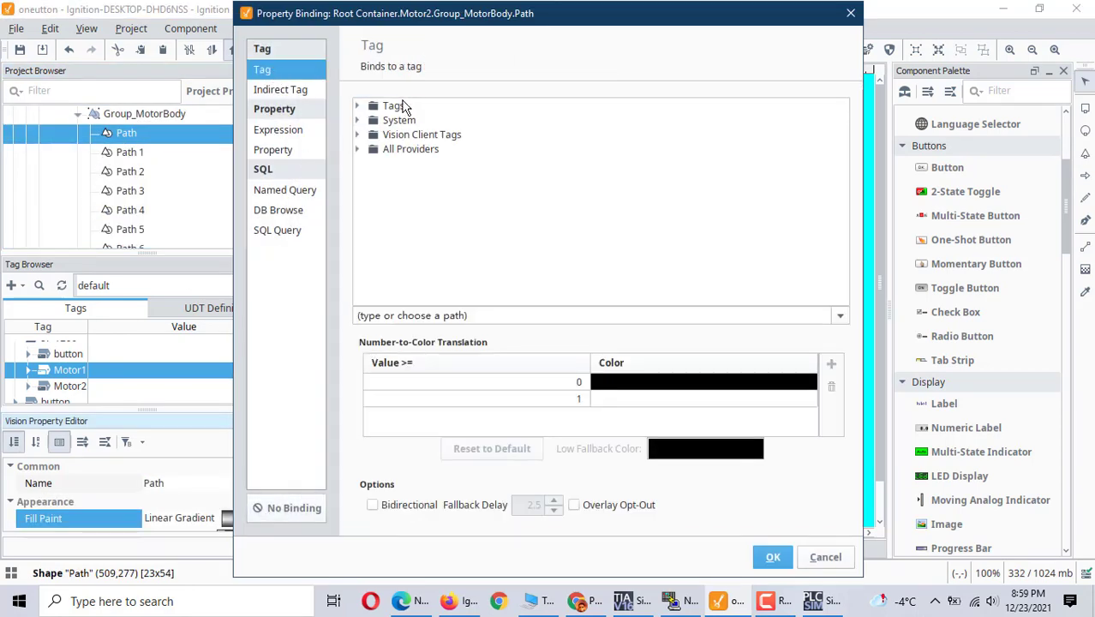
pyautogui.click(359, 111)
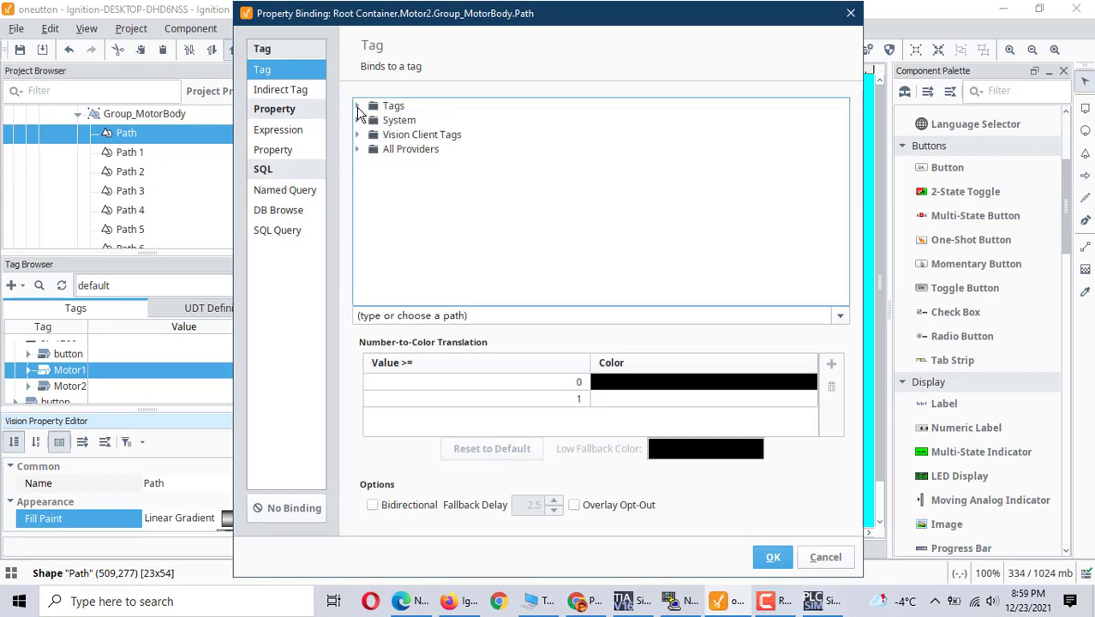
pyautogui.click(359, 106)
pyautogui.click(359, 106)
pyautogui.click(359, 106)
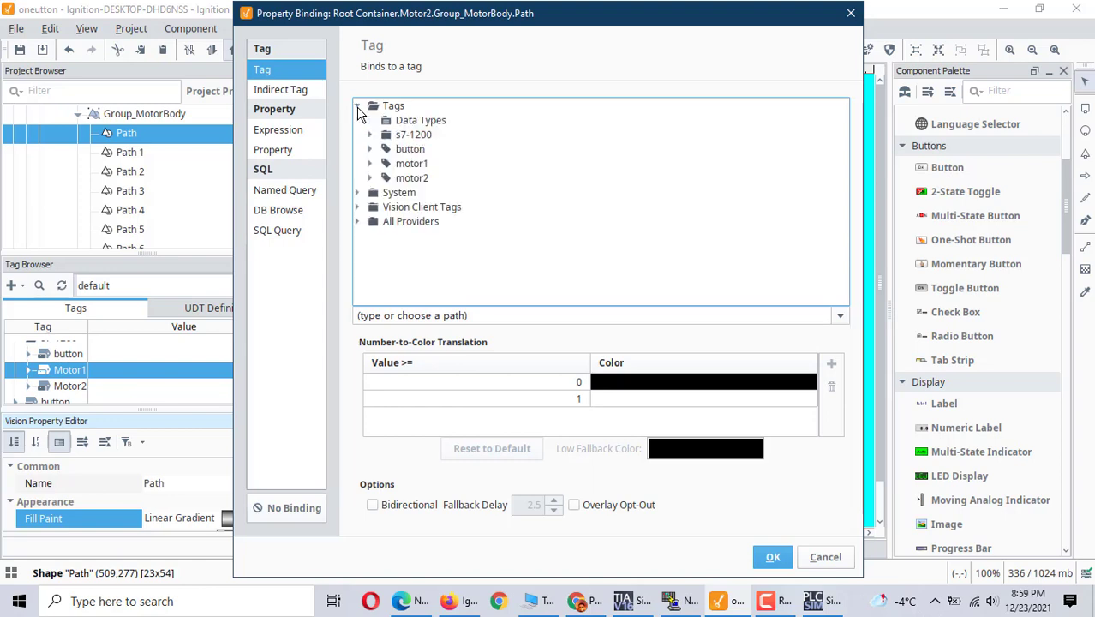
pyautogui.click(371, 136)
pyautogui.click(371, 136)
pyautogui.click(371, 136)
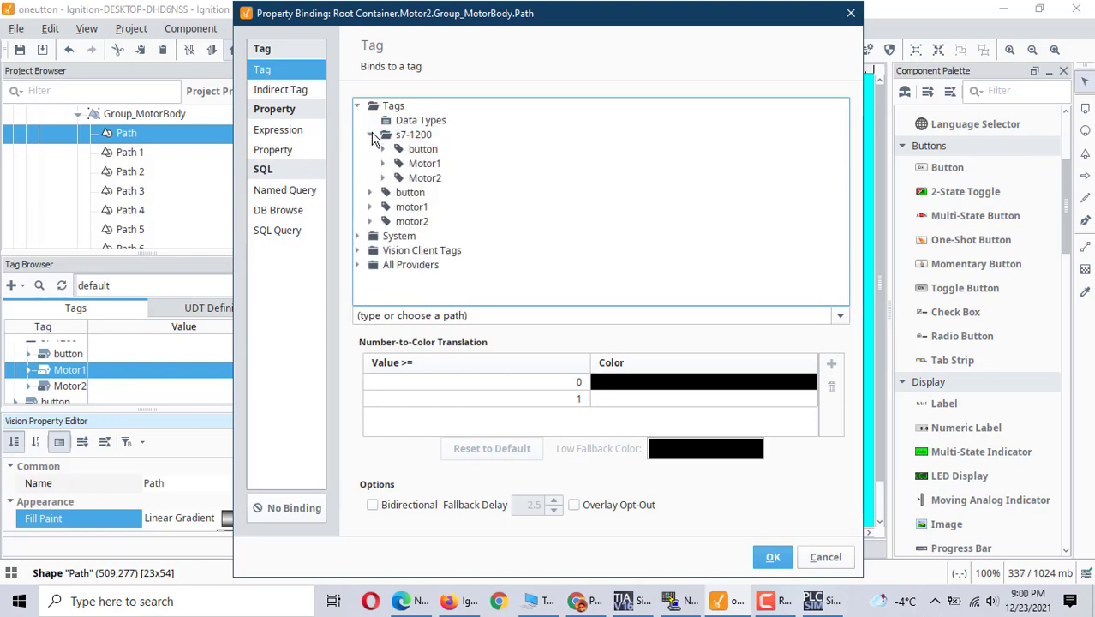
pyautogui.click(435, 180)
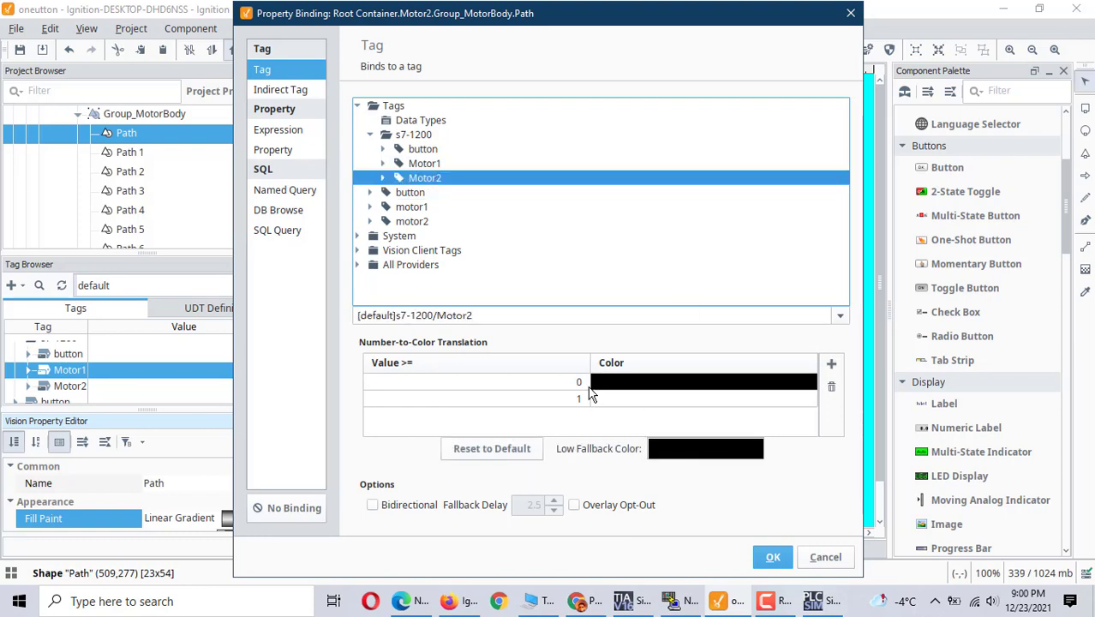
# Set the colour for value 0 to grey in the Fill Paint binding of Motor2's body path.
pyautogui.click(588, 390)
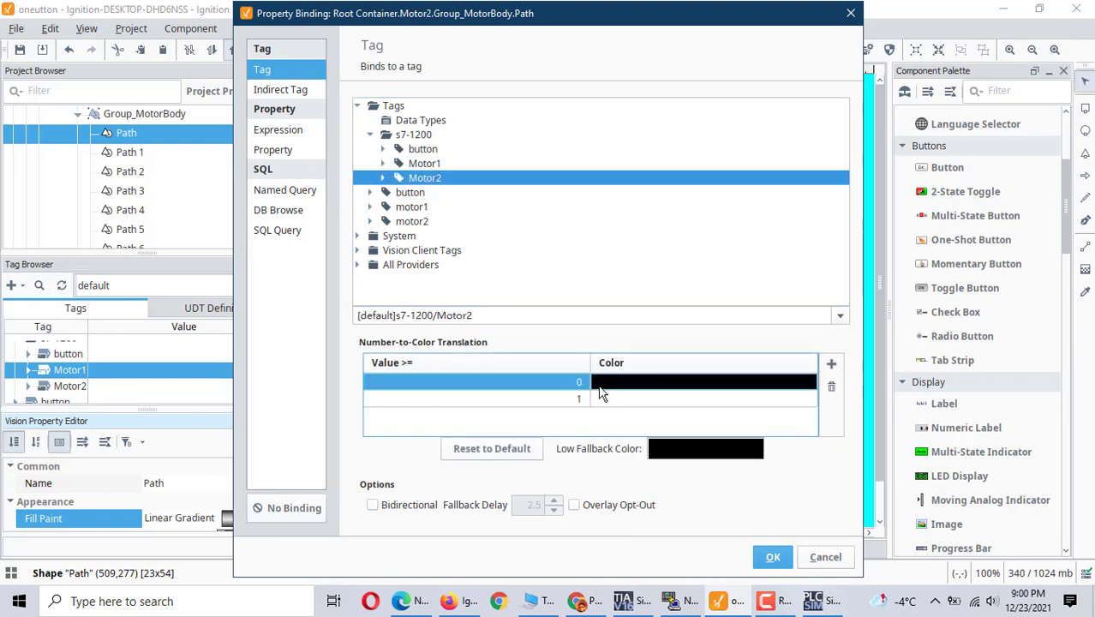
pyautogui.click(600, 393)
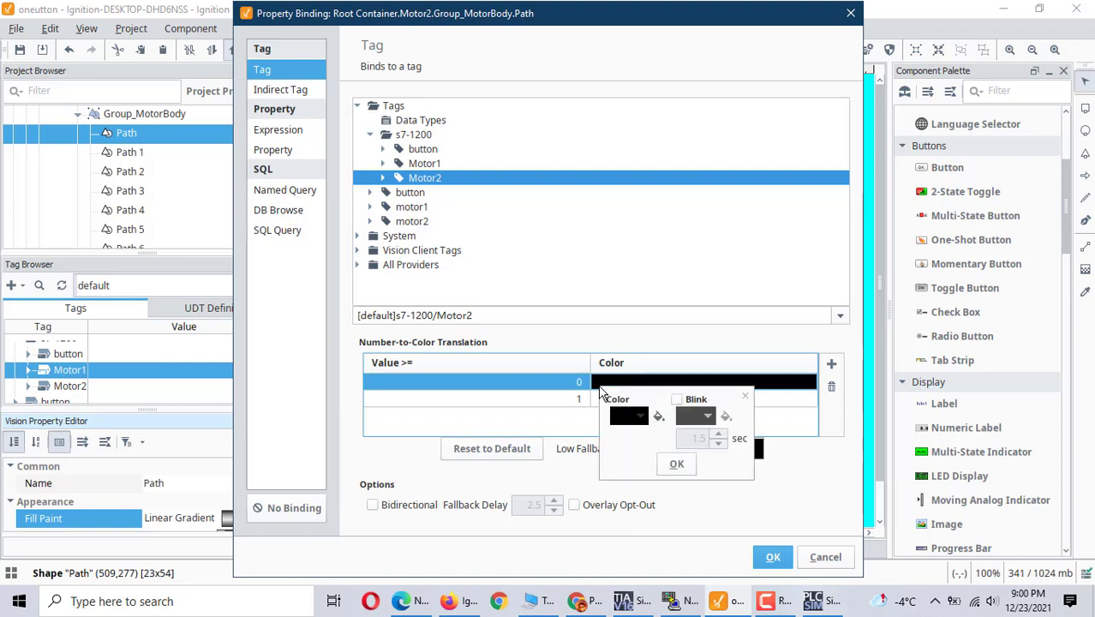
pyautogui.click(643, 416)
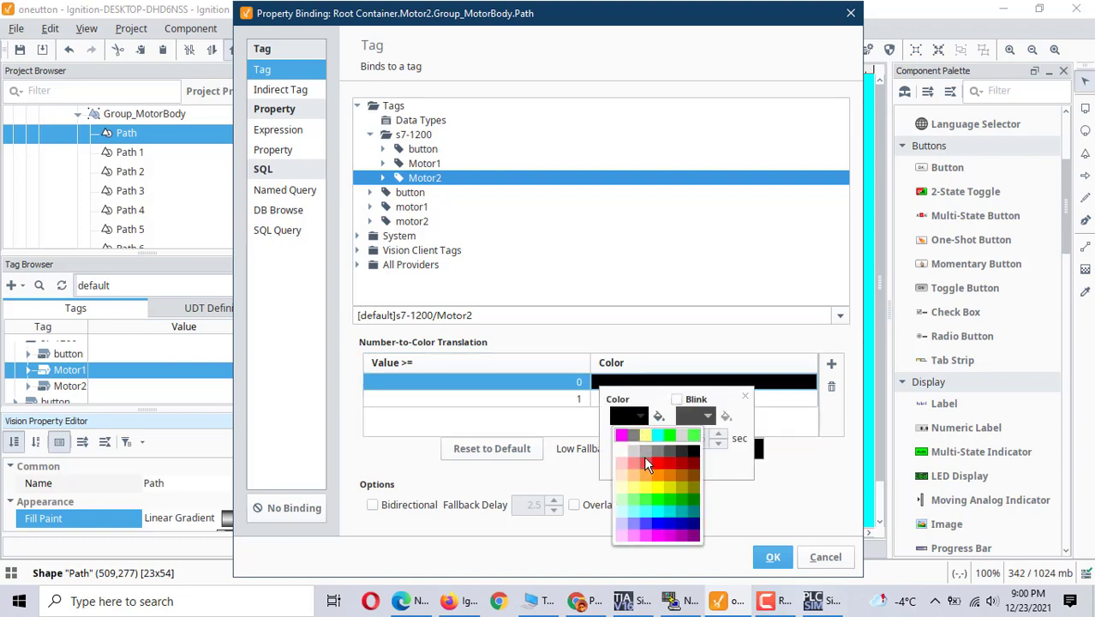
pyautogui.click(646, 463)
pyautogui.click(639, 418)
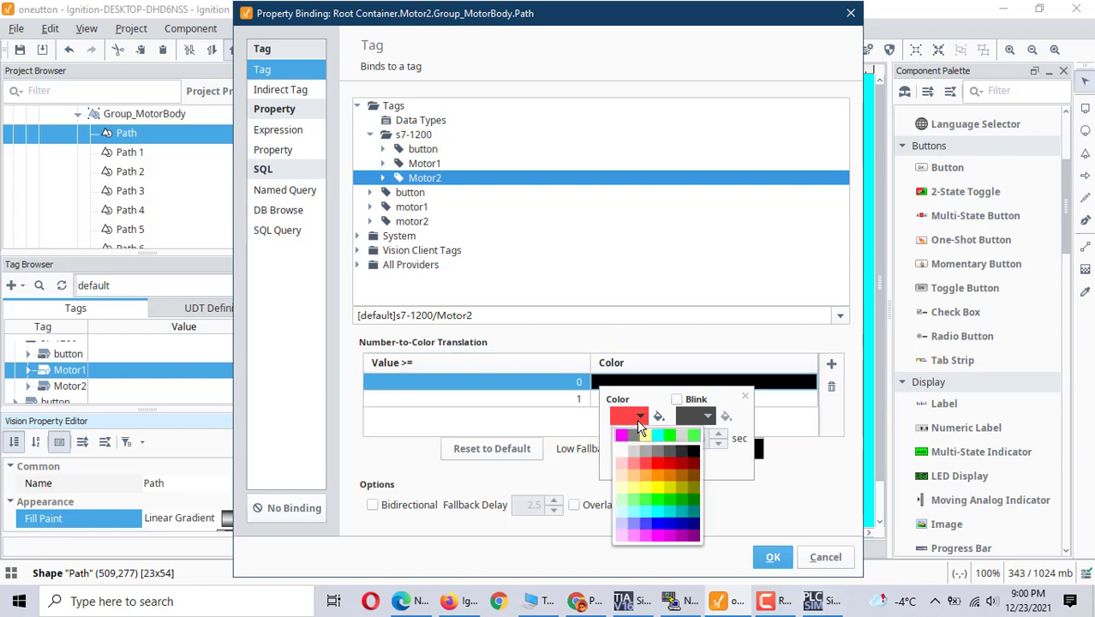
pyautogui.click(644, 448)
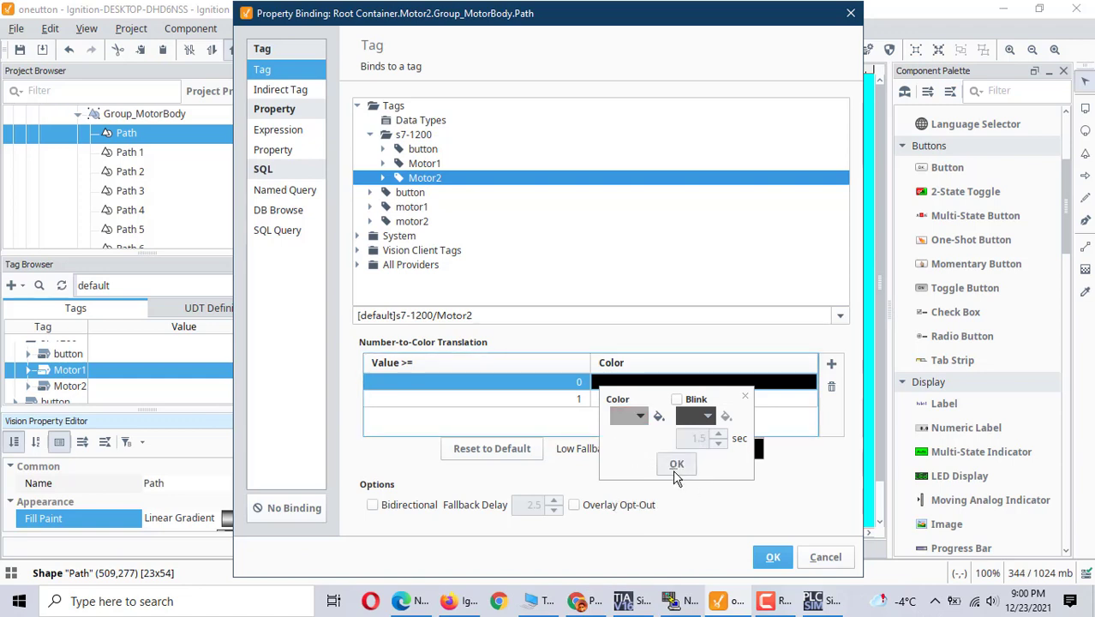
pyautogui.click(677, 466)
# Set the colour for value 1 to light red and apply the Motor2 path's fill binding.
pyautogui.click(602, 399)
pyautogui.click(602, 399)
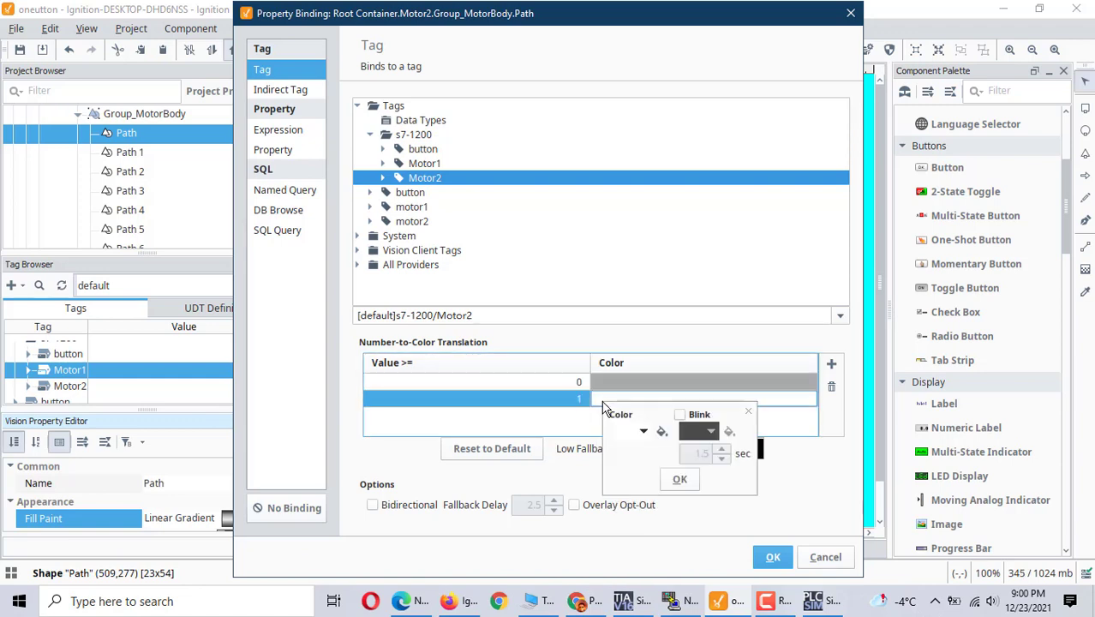
pyautogui.click(645, 431)
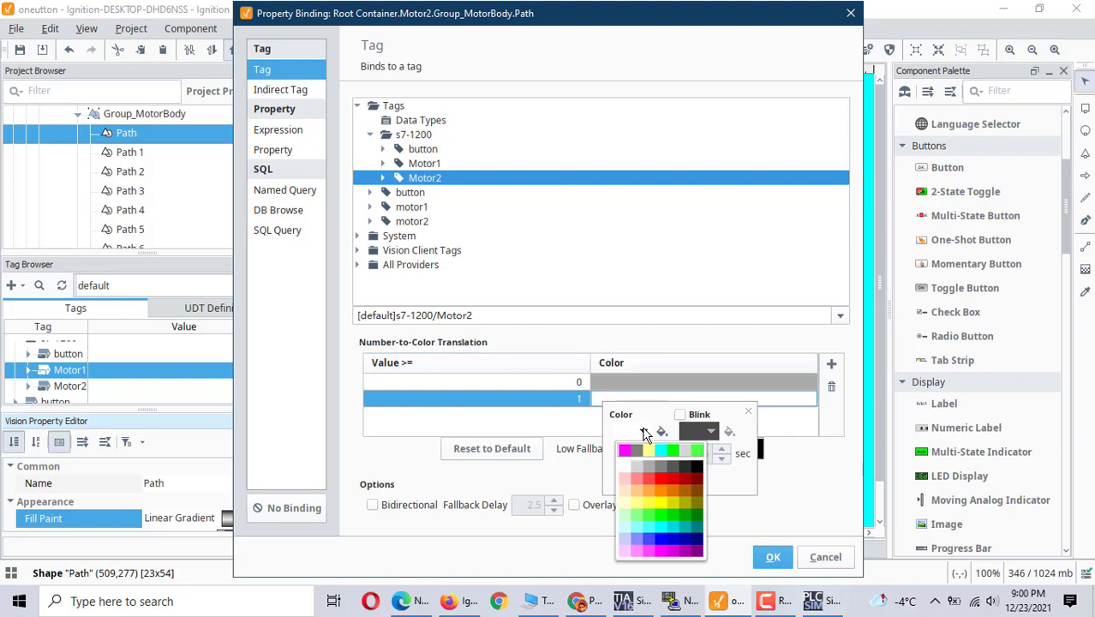
pyautogui.click(648, 484)
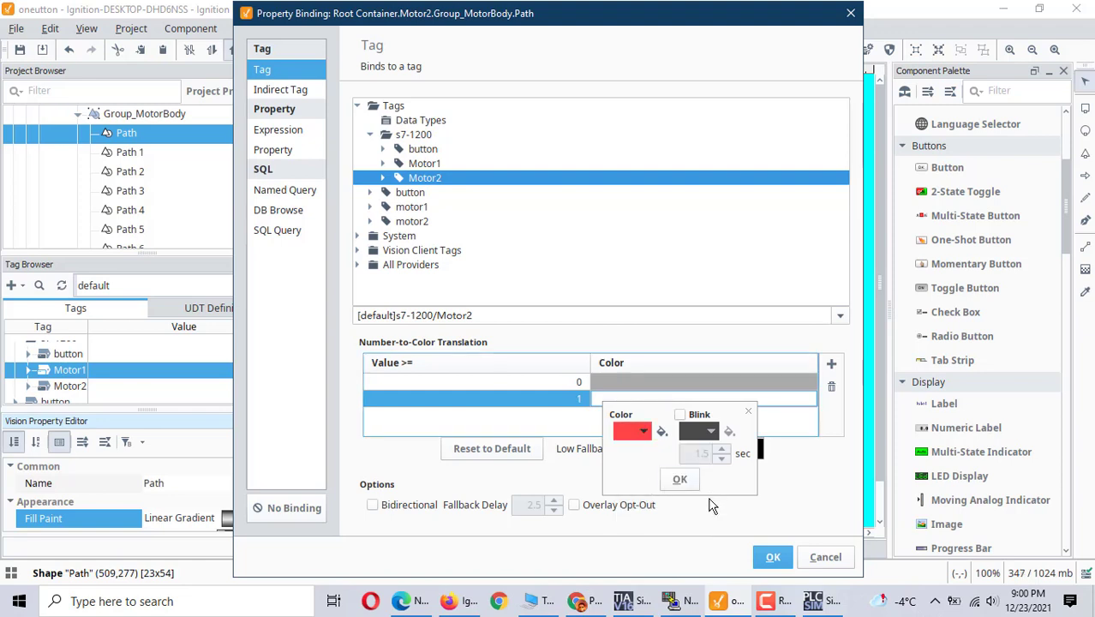
pyautogui.click(679, 478)
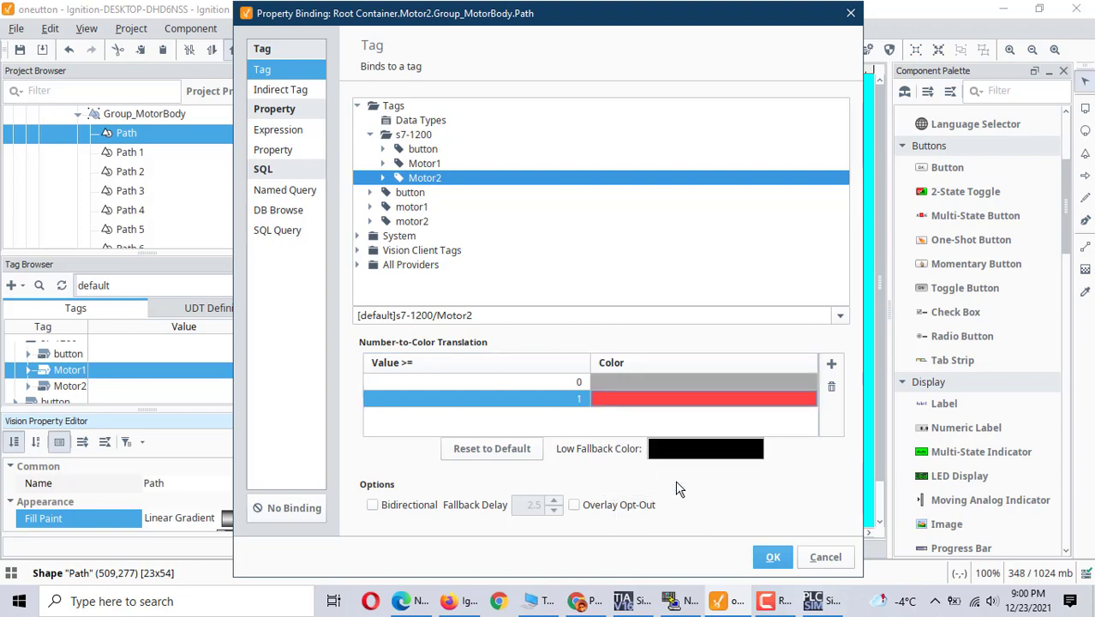
pyautogui.click(774, 557)
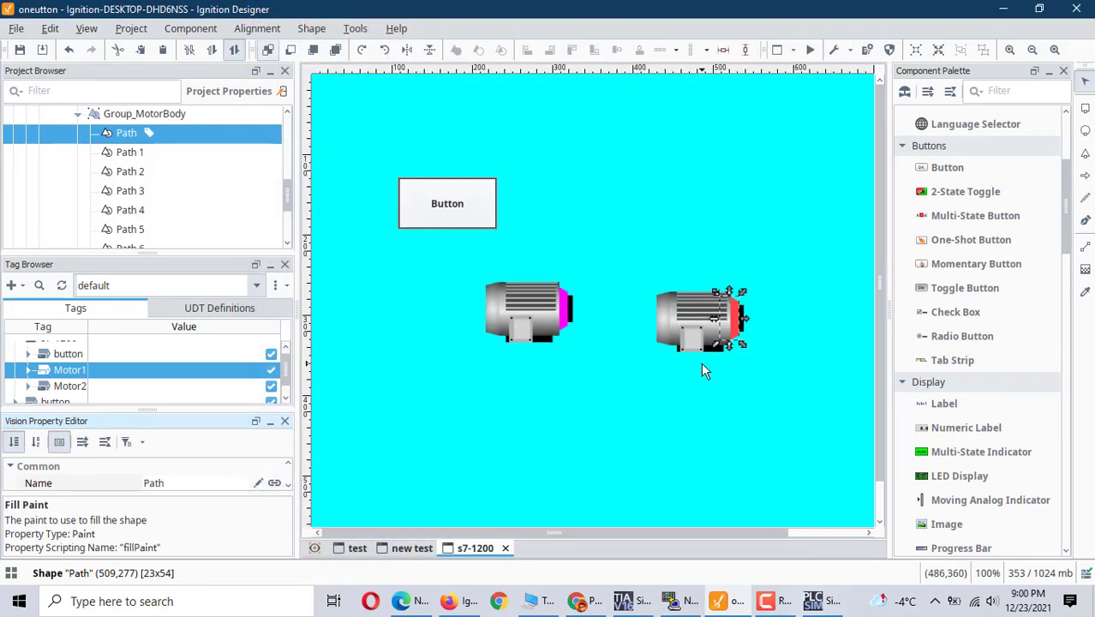
# Rebind the Fill Paint of Path in Motor1's Group_MotorBody to the tag [default]s7-1200/Motor1.
pyautogui.click(575, 409)
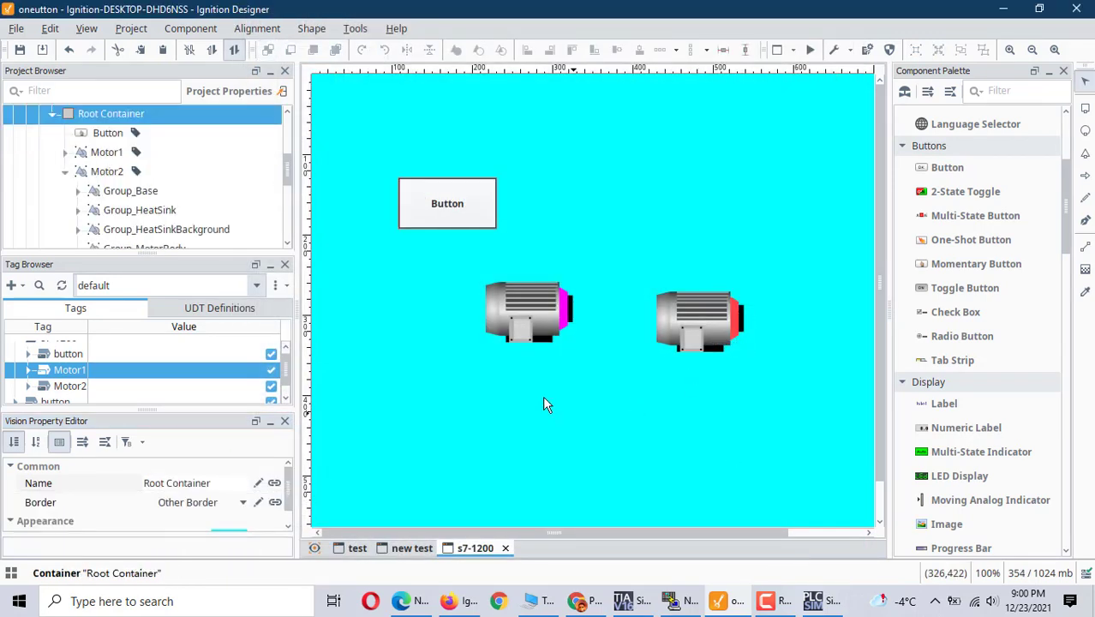
pyautogui.click(546, 312)
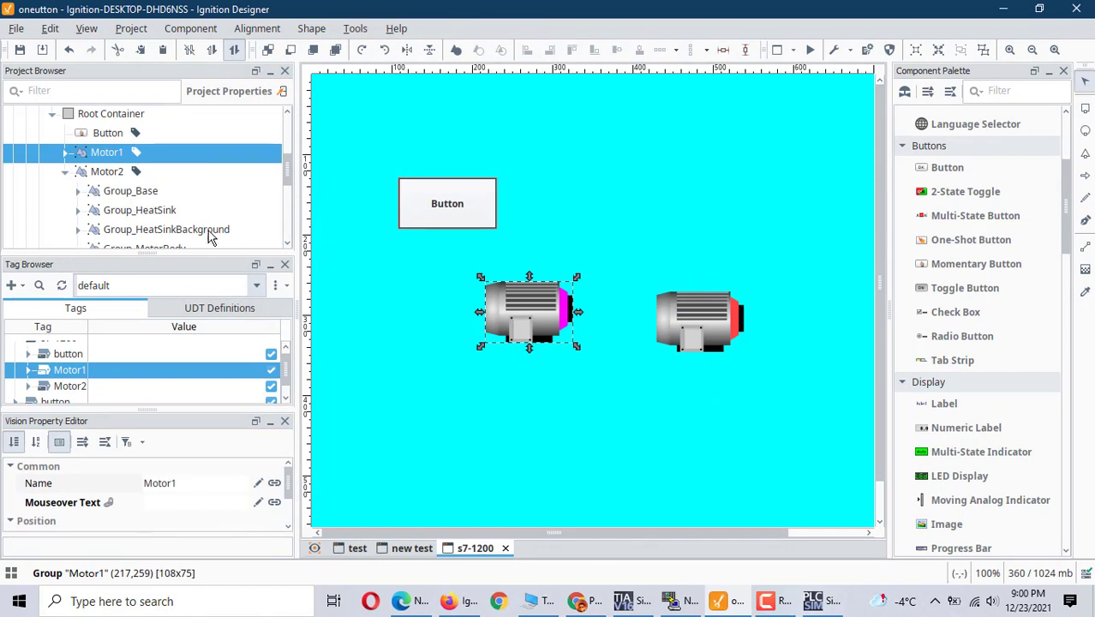
pyautogui.click(66, 153)
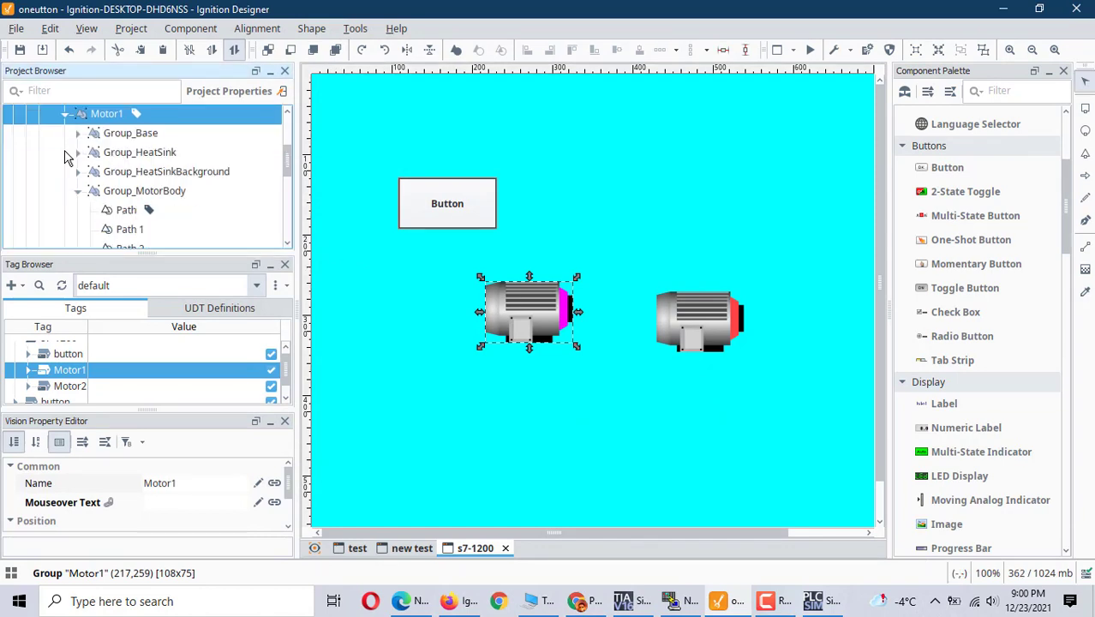
pyautogui.click(125, 212)
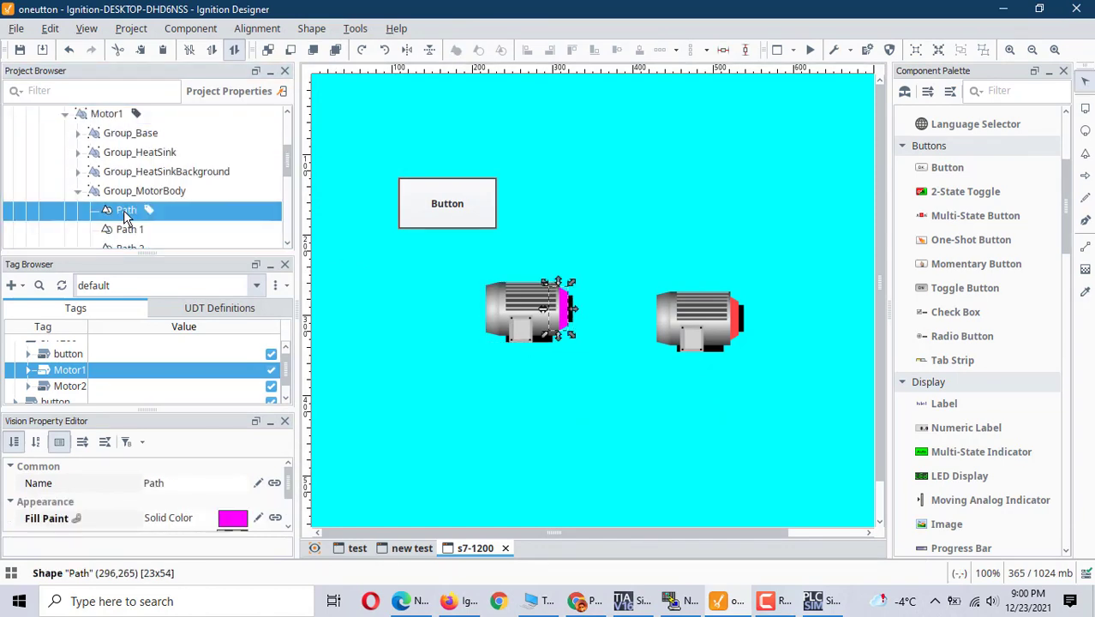
pyautogui.click(274, 520)
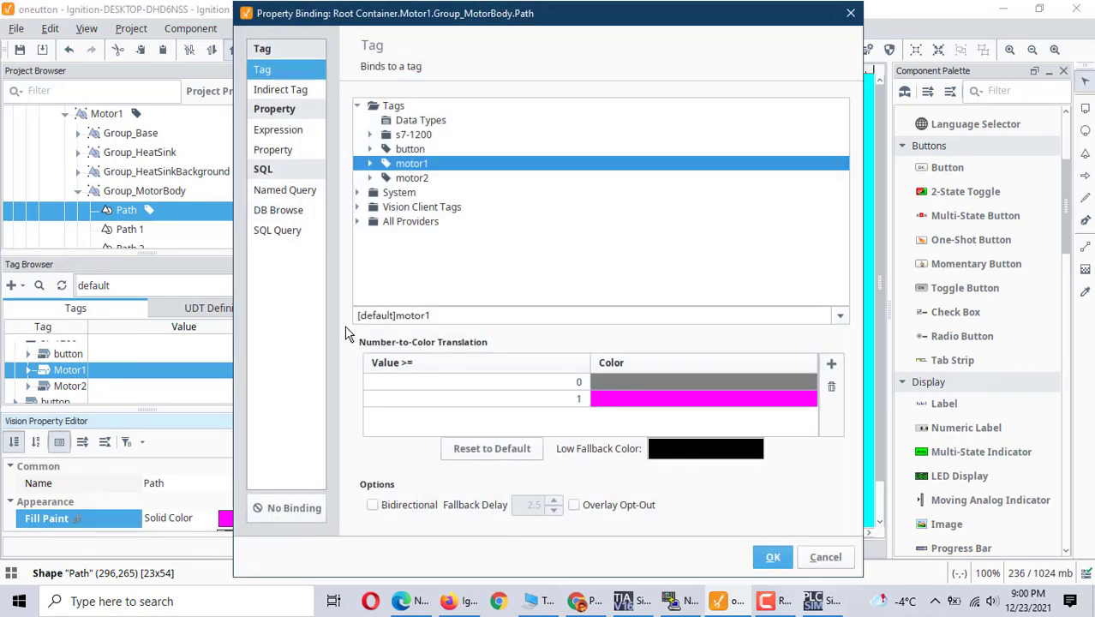
pyautogui.click(369, 135)
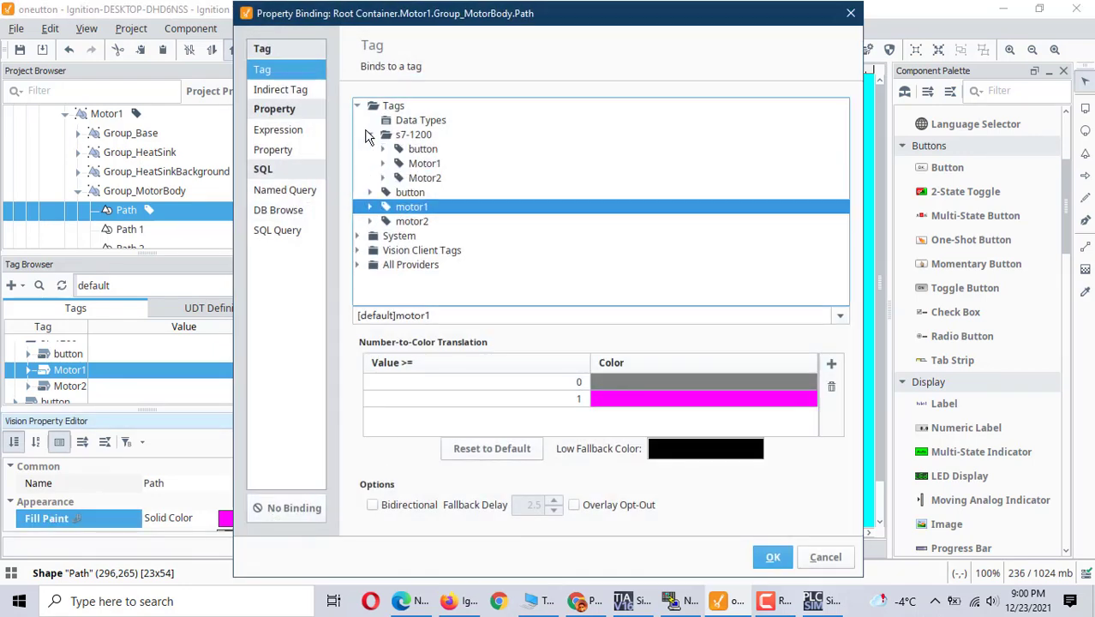
pyautogui.doubleClick(431, 166)
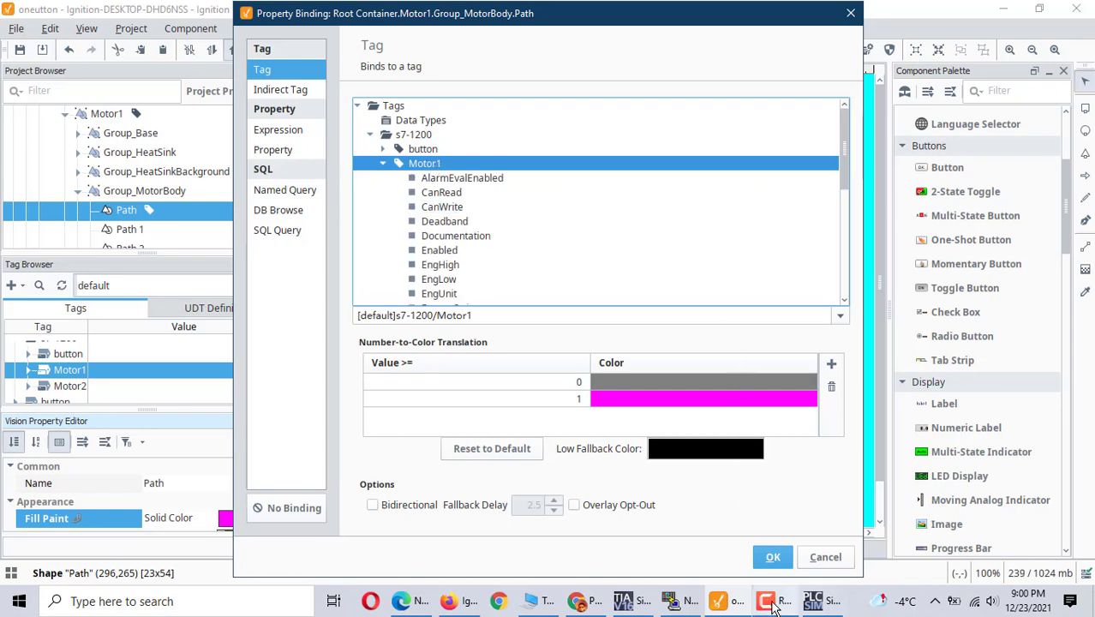
pyautogui.click(774, 557)
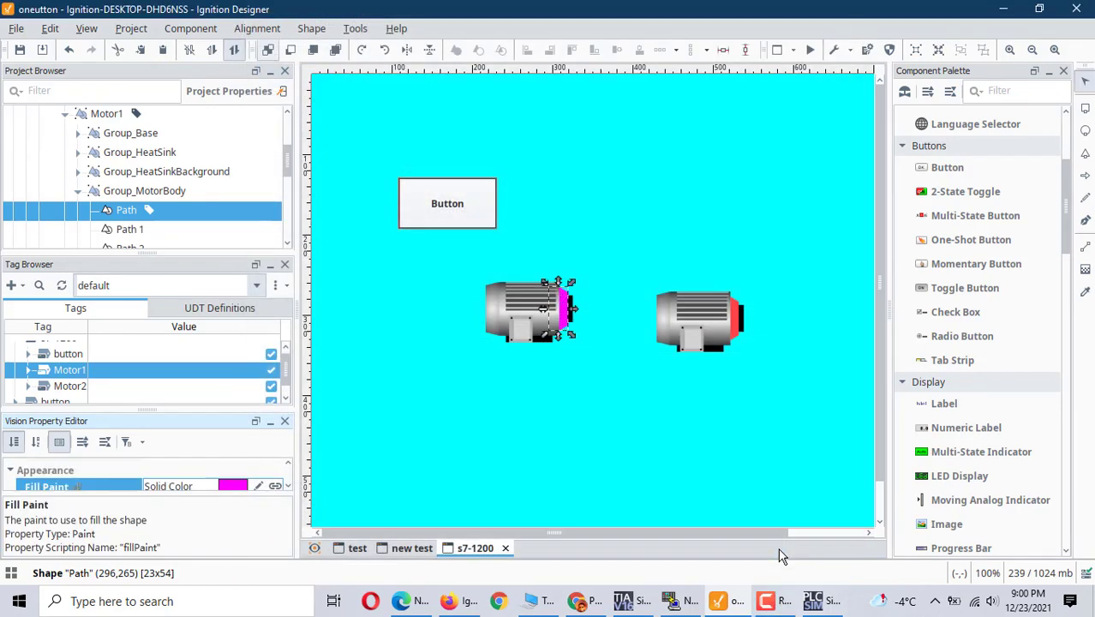
# Start preview mode for the s7-1200 window and operate its Button once.
pyautogui.click(651, 480)
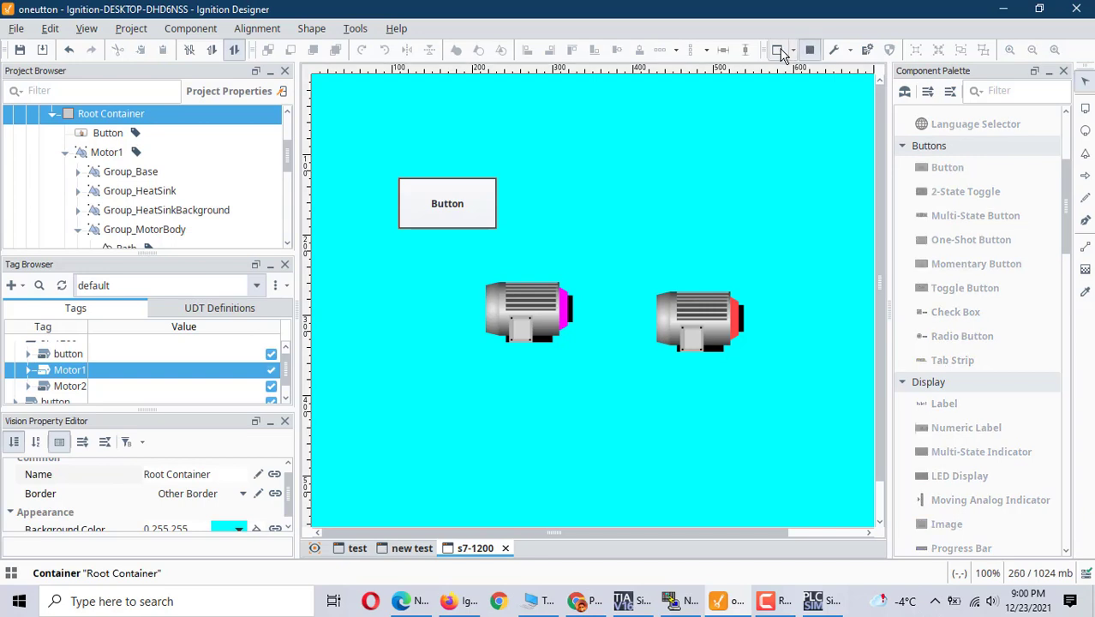
pyautogui.press('F5')
pyautogui.click(457, 219)
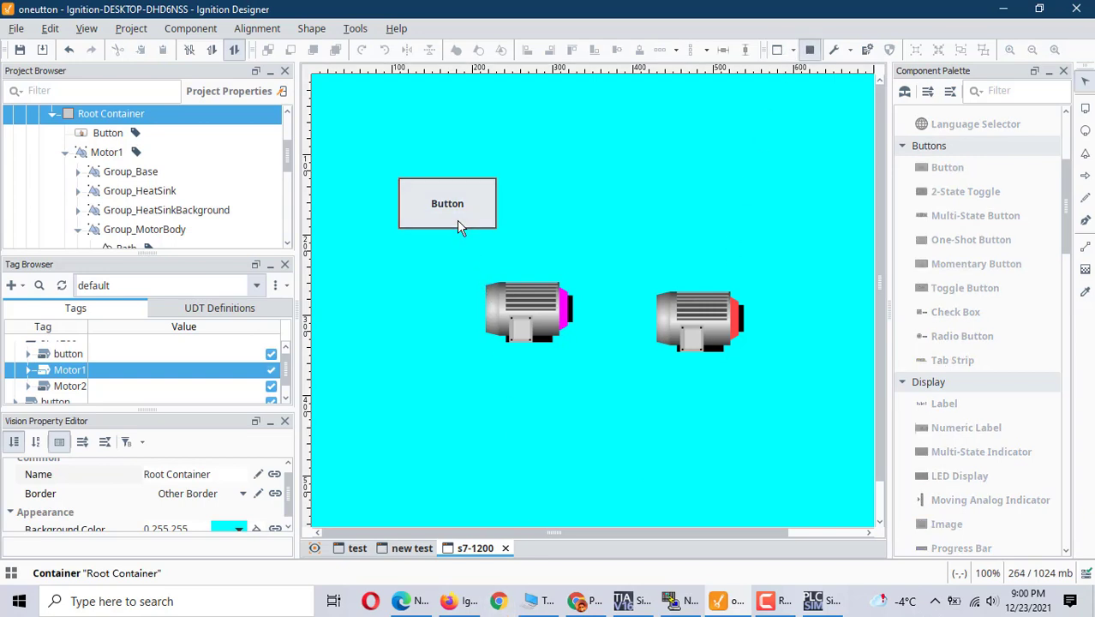
# Switch to TIA Portal and check the monitored networks of Main [OB1], including the motor2 timer and the button counter.
pyautogui.click(624, 600)
pyautogui.scroll(-2, 732, 332)
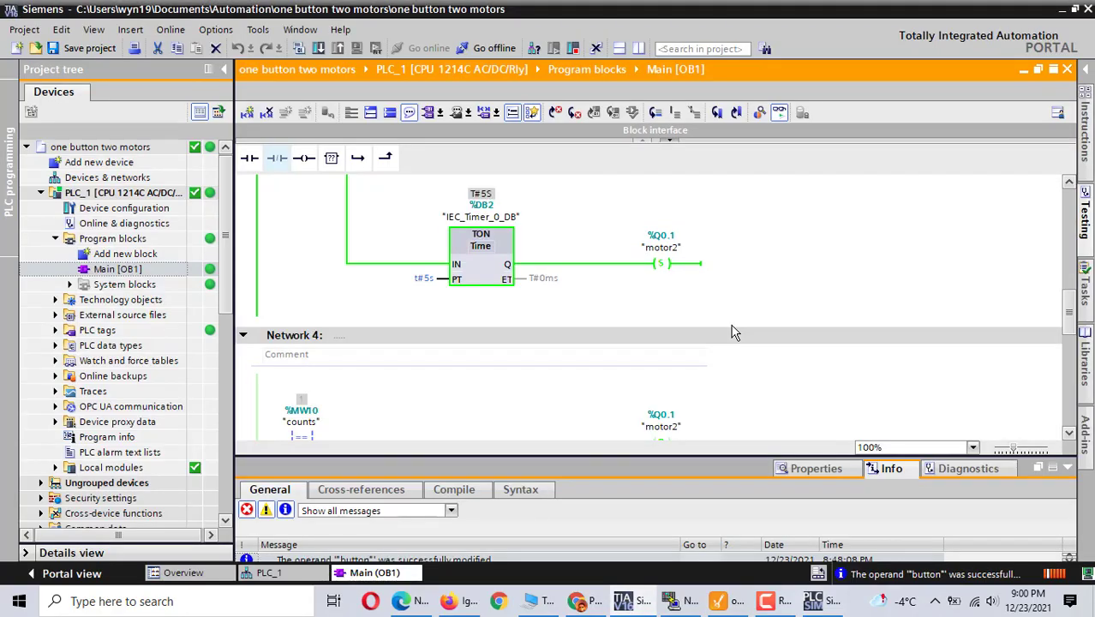
pyautogui.scroll(8, 732, 332)
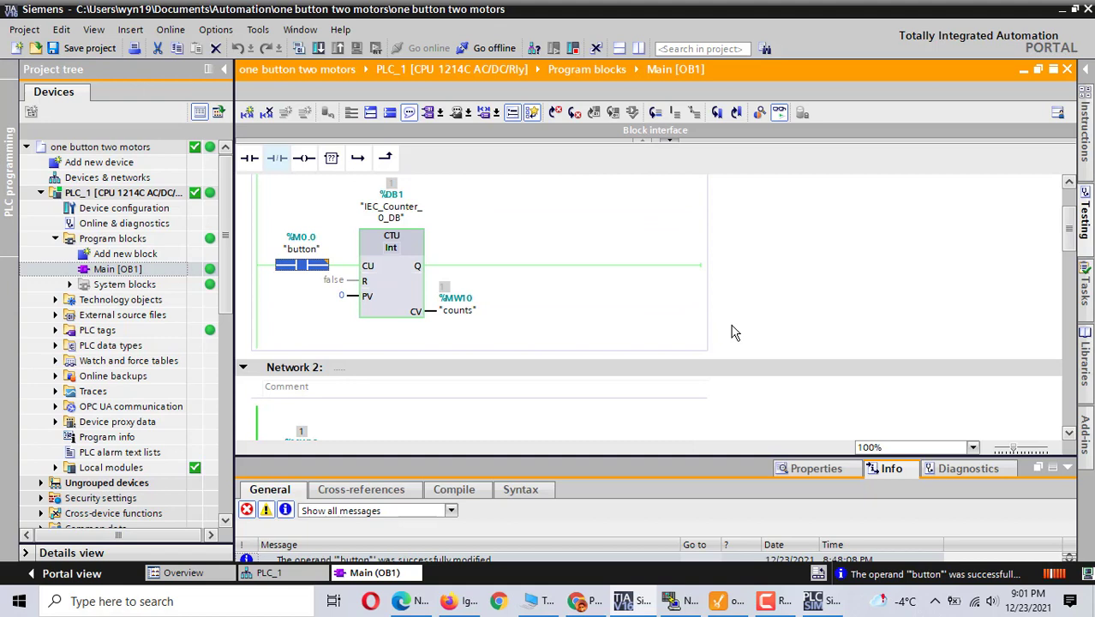
pyautogui.scroll(2, 732, 332)
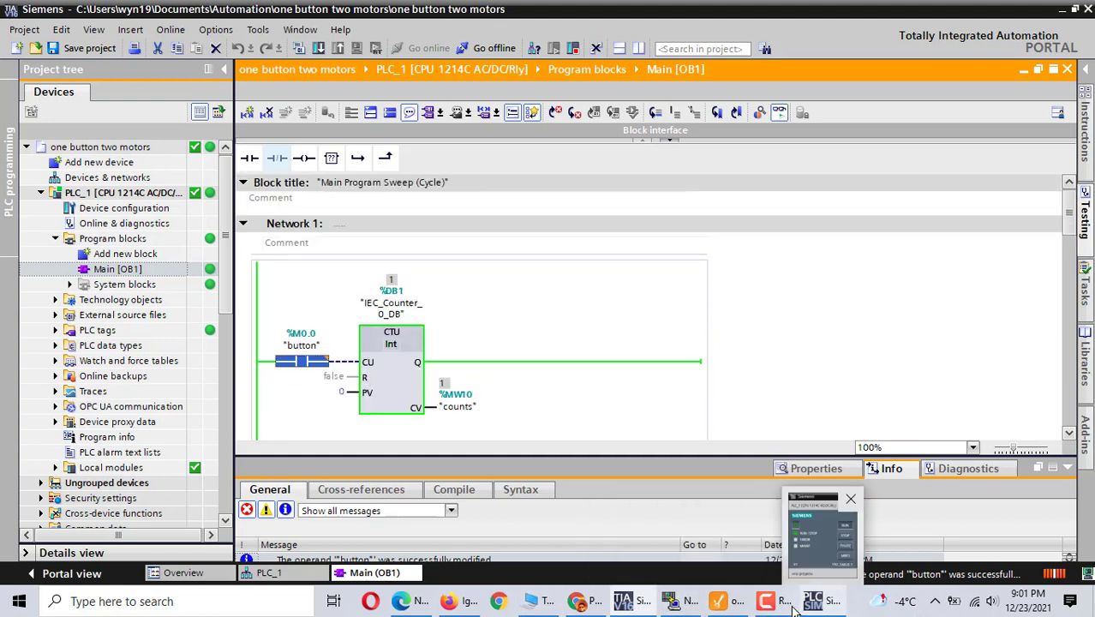
# Switch back to Ignition Designer and operate the Button repeatedly to test both motors' colours and their s7-1200 tags.
pyautogui.click(733, 605)
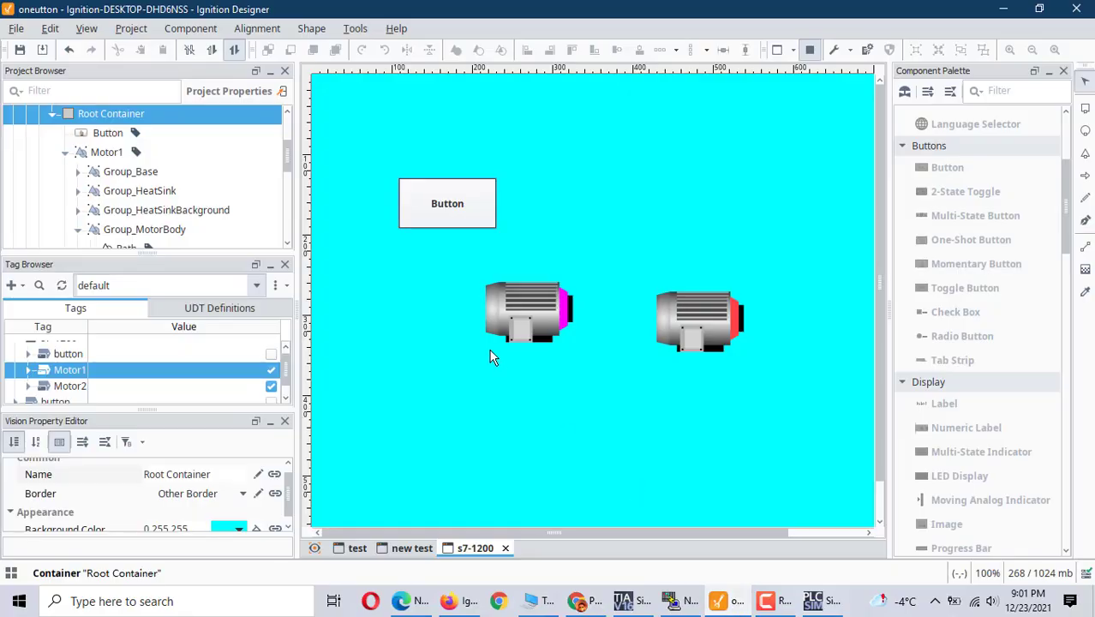
pyautogui.click(428, 210)
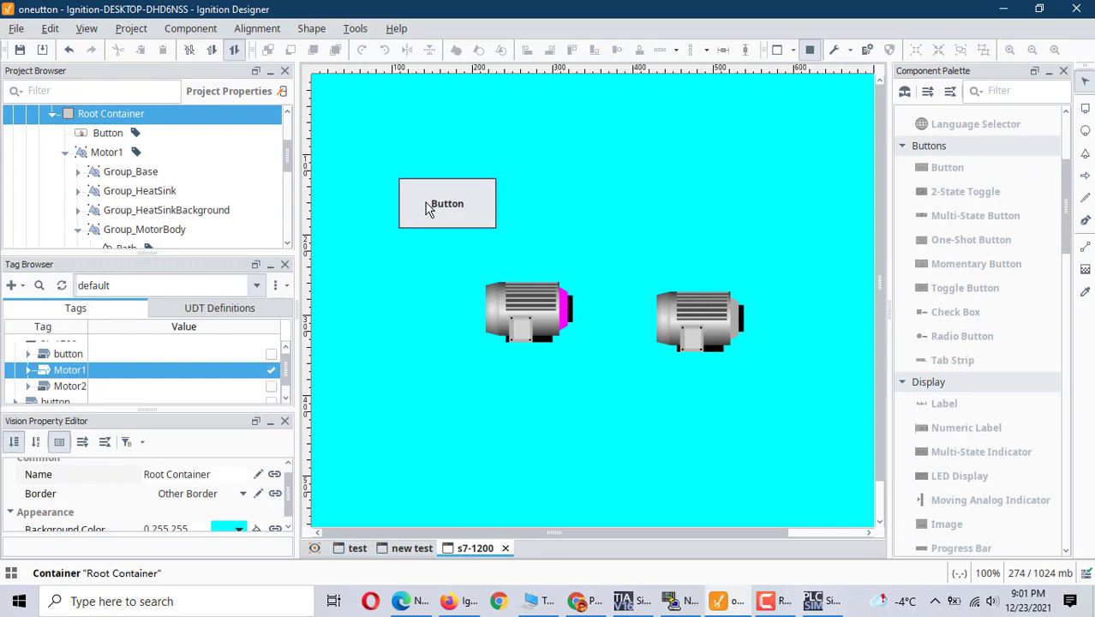
pyautogui.click(425, 202)
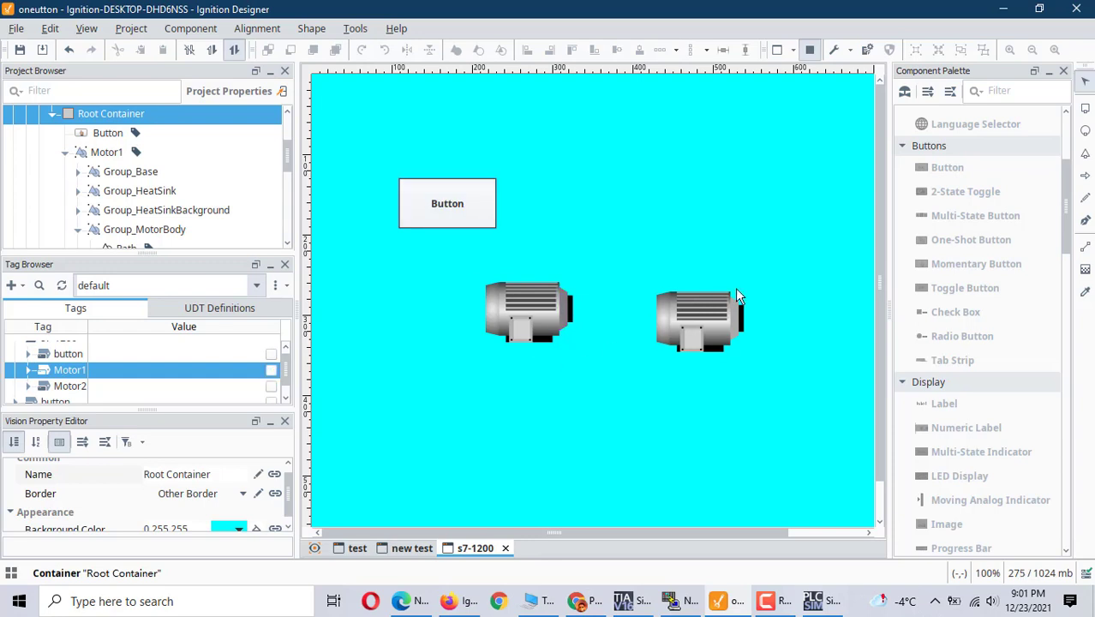
pyautogui.click(460, 209)
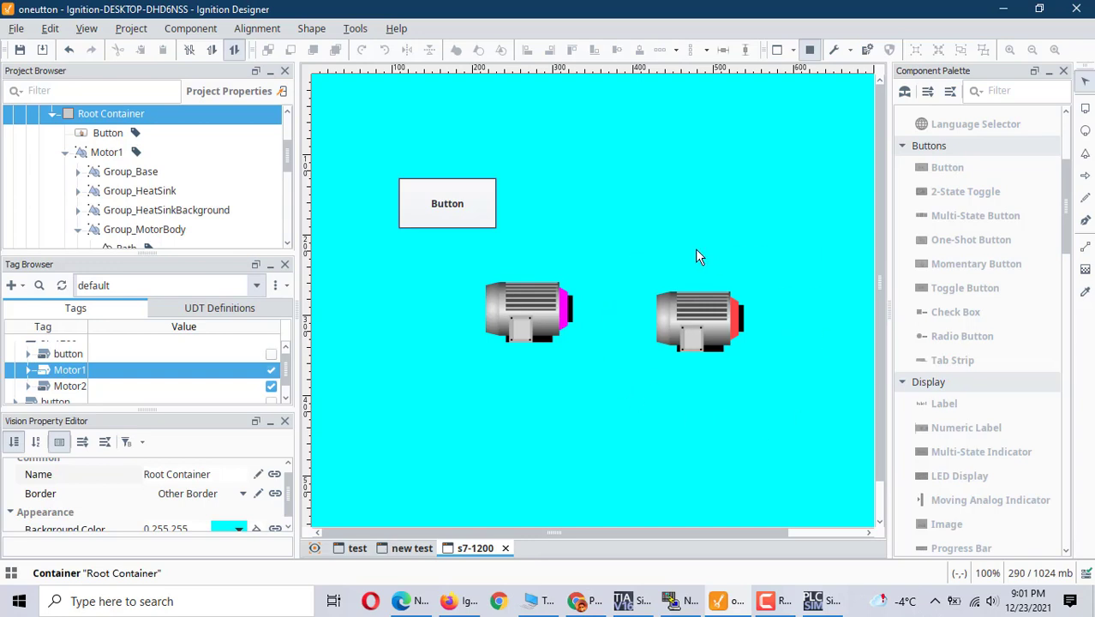
pyautogui.click(457, 218)
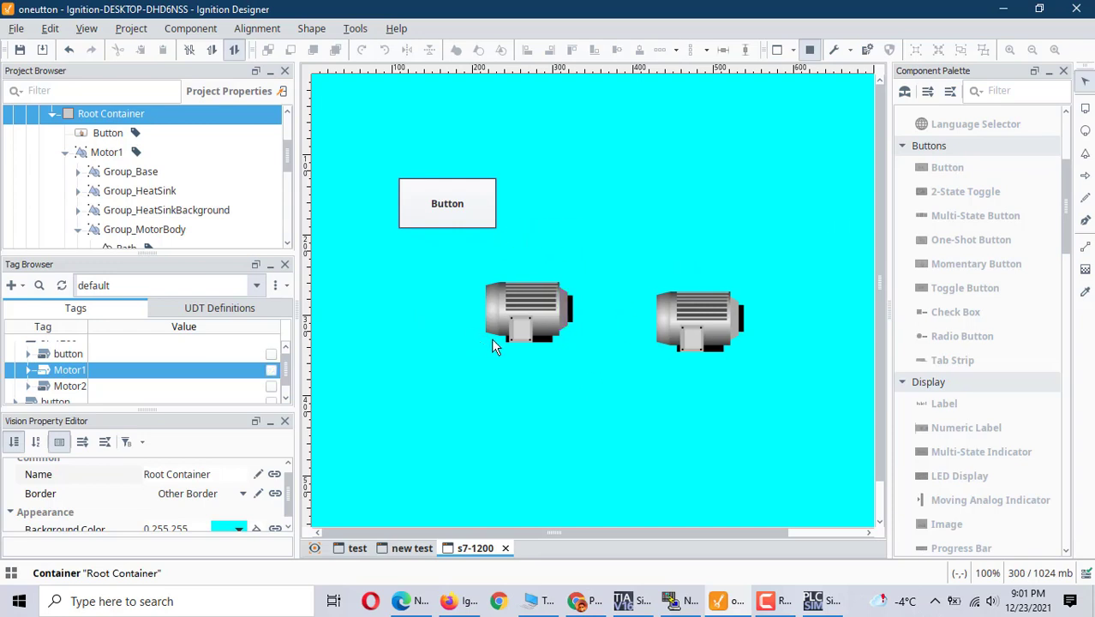
pyautogui.click(455, 219)
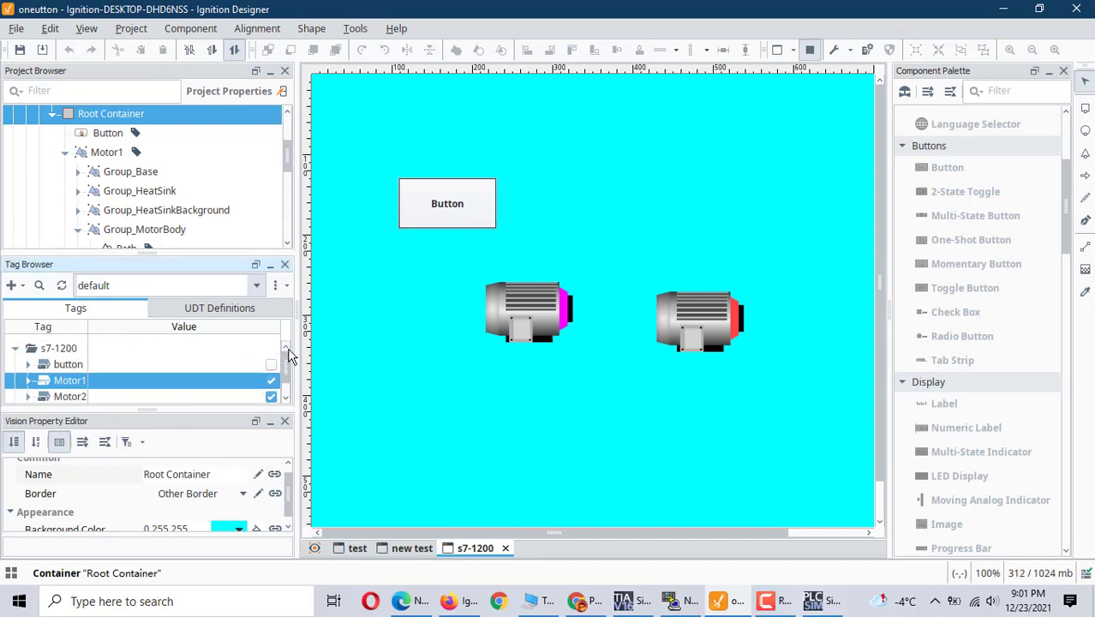
pyautogui.click(284, 349)
# Switch to the Ignition Gateway page in Firefox, check the OPC Connections status, and return to the status overview.
pyautogui.click(461, 602)
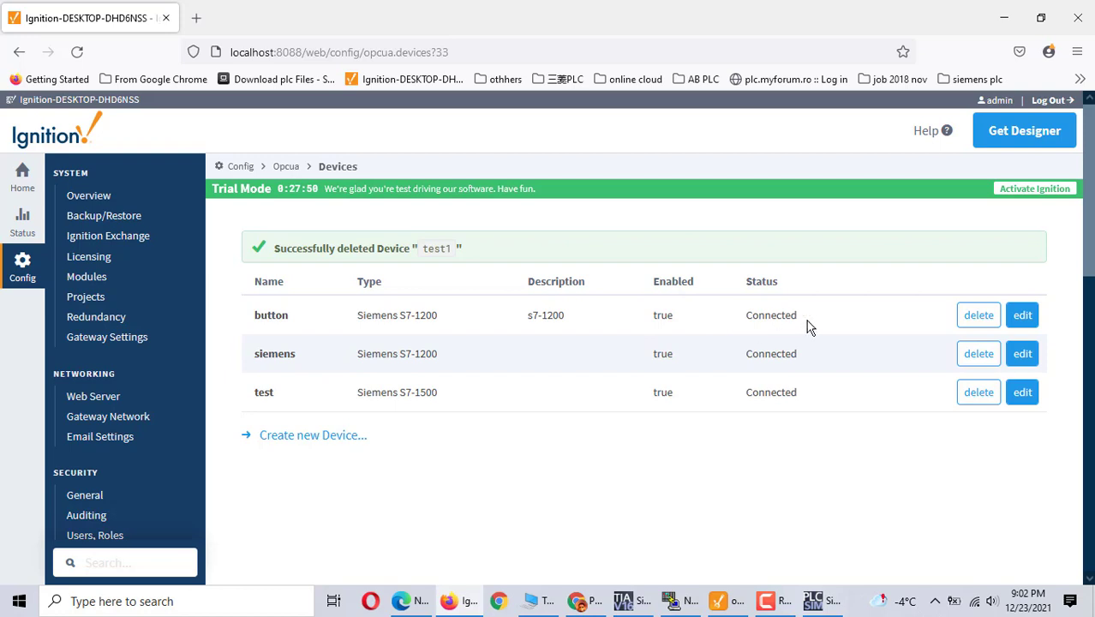
pyautogui.click(28, 233)
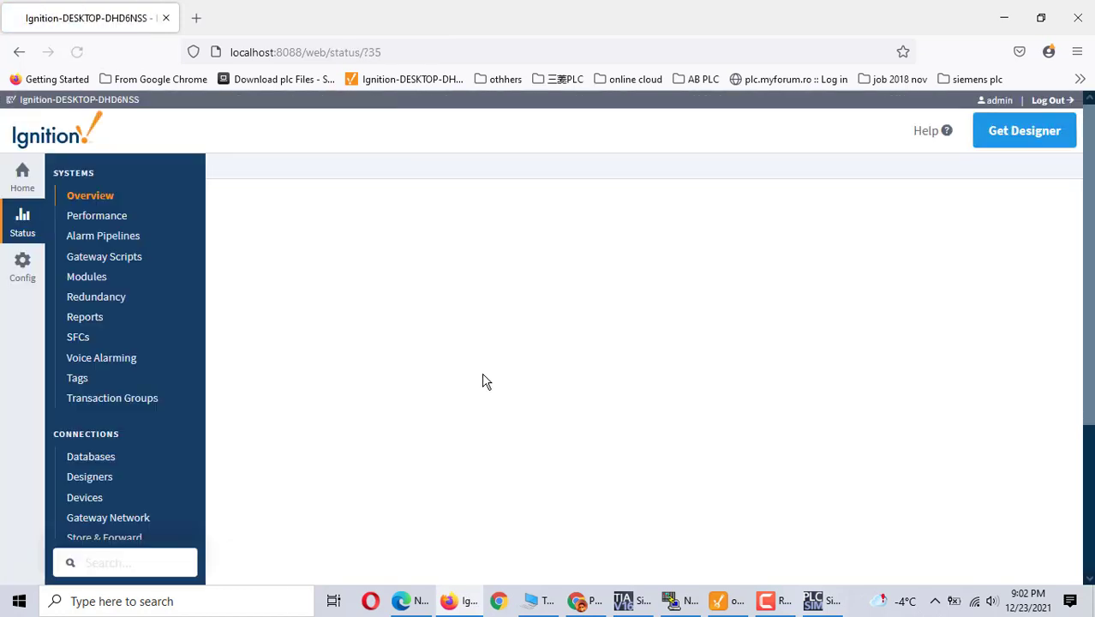
pyautogui.scroll(-5, 485, 381)
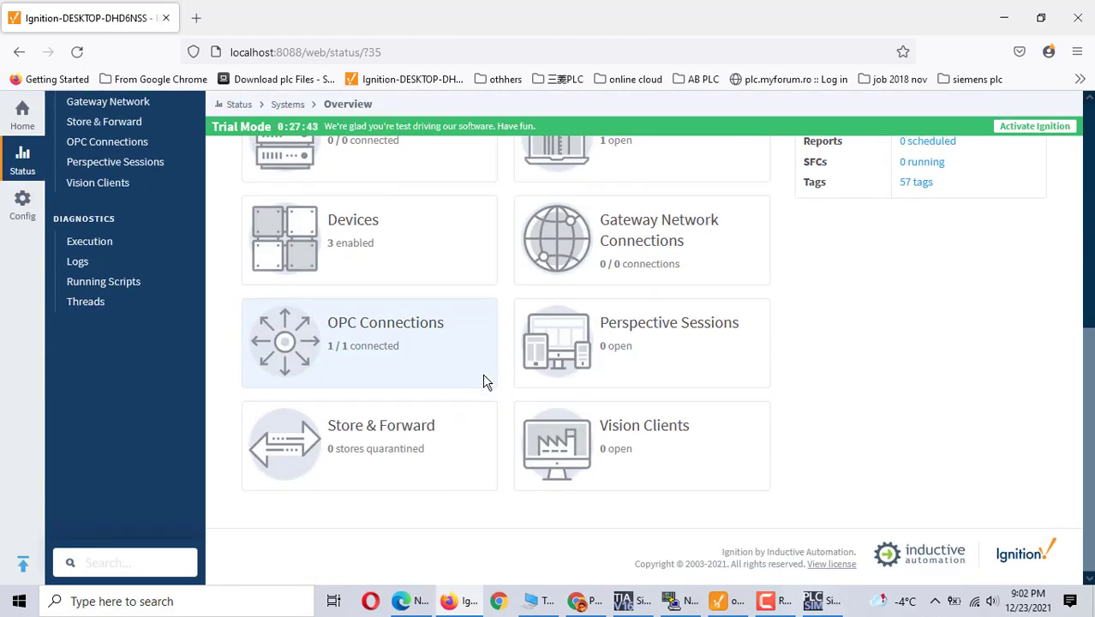
pyautogui.click(415, 335)
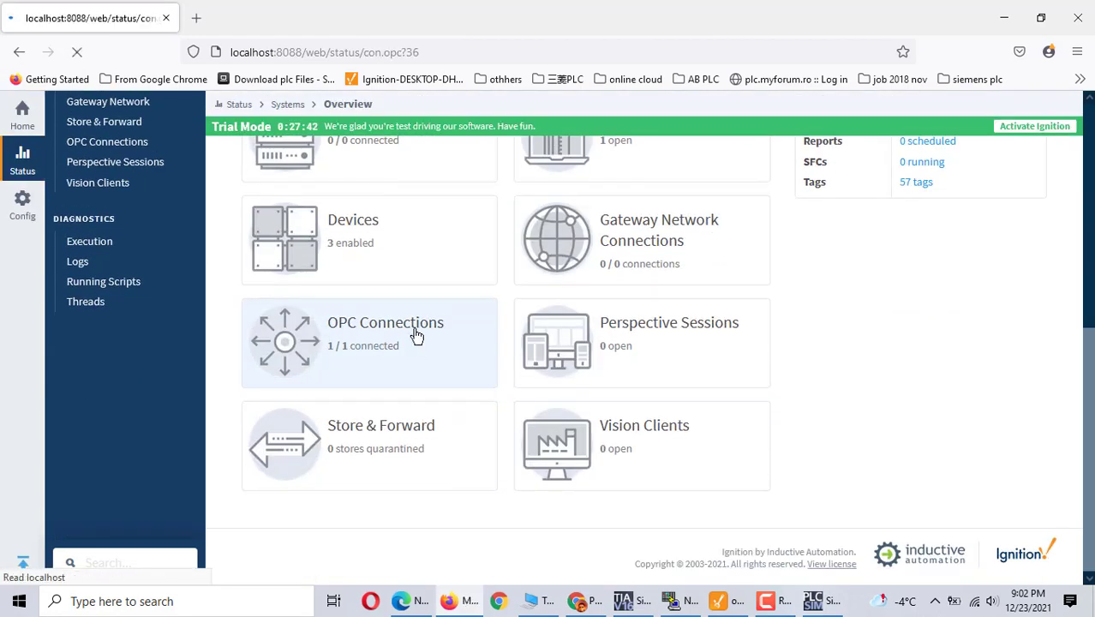
pyautogui.scroll(-1, 709, 483)
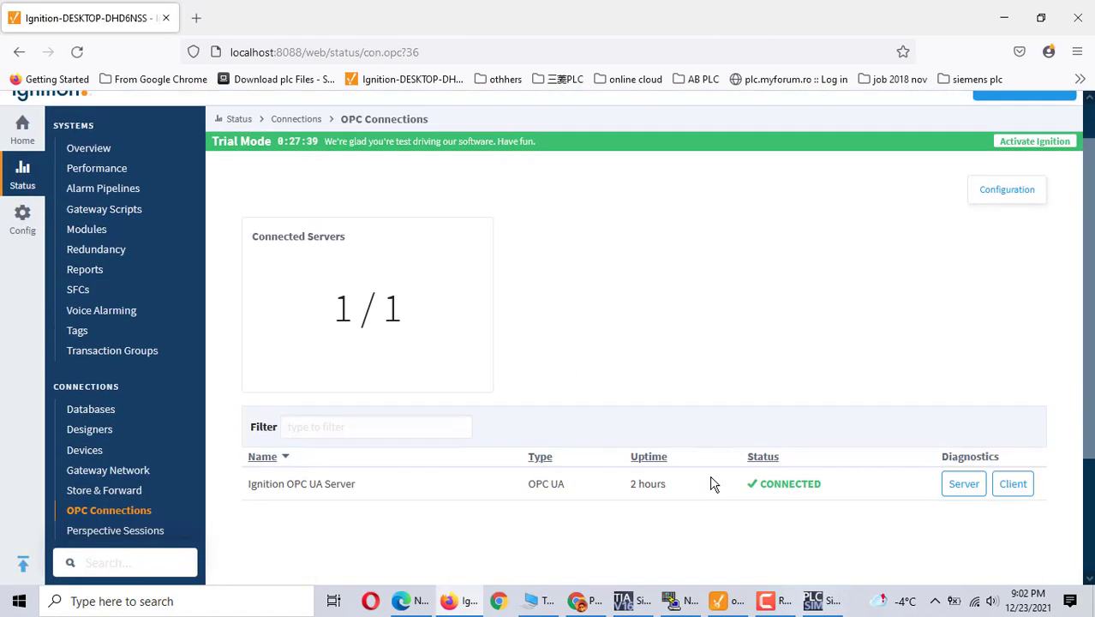
pyautogui.scroll(-1, 709, 484)
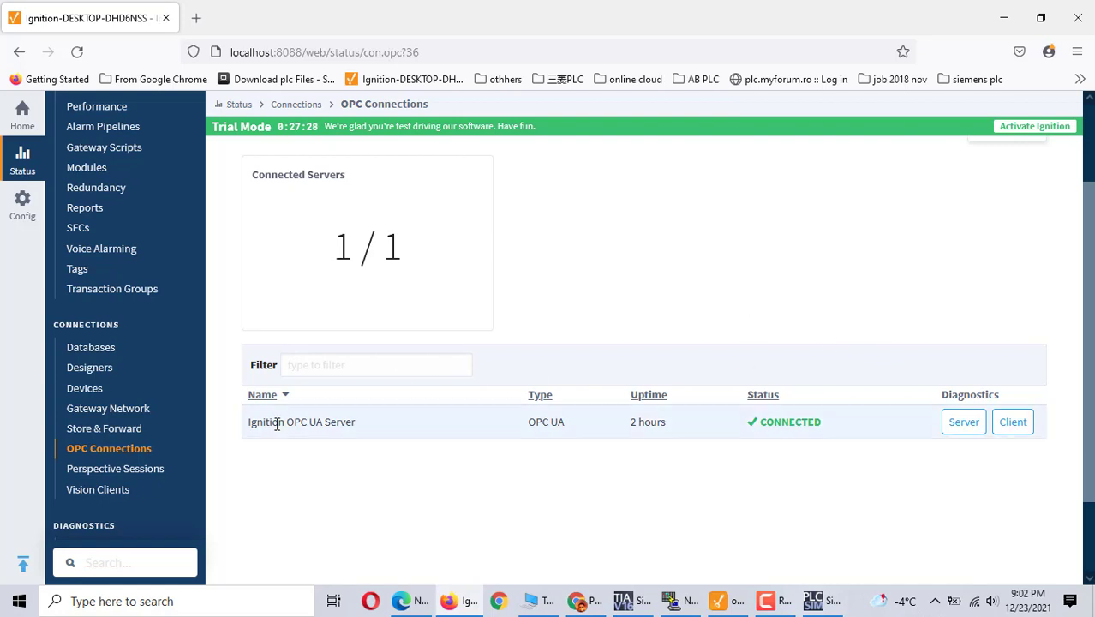
pyautogui.click(19, 51)
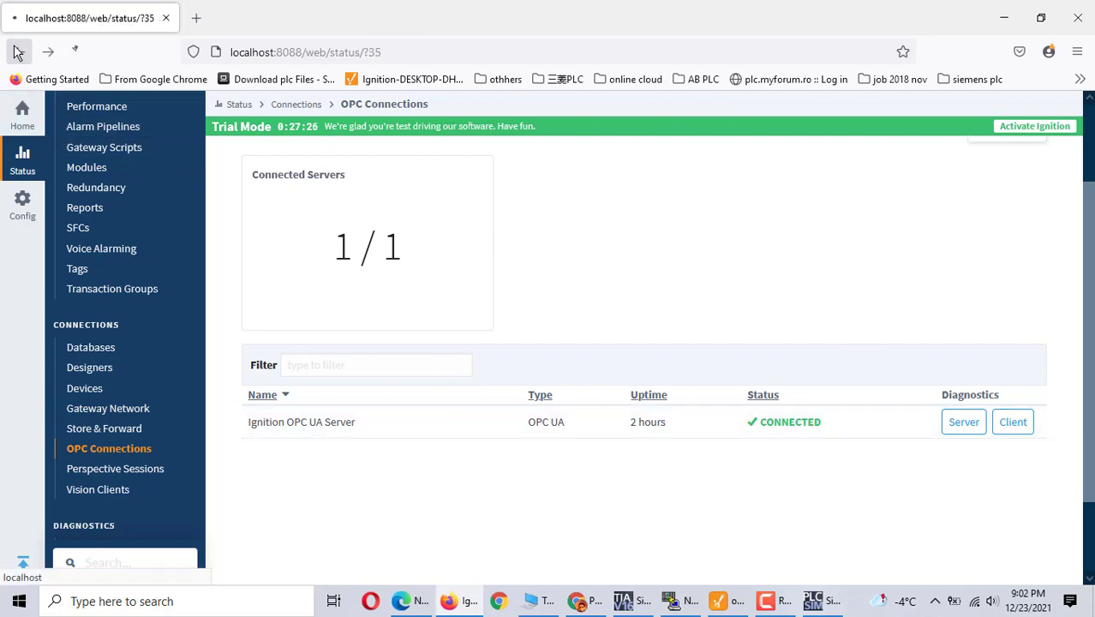
pyautogui.moveTo(769, 605)
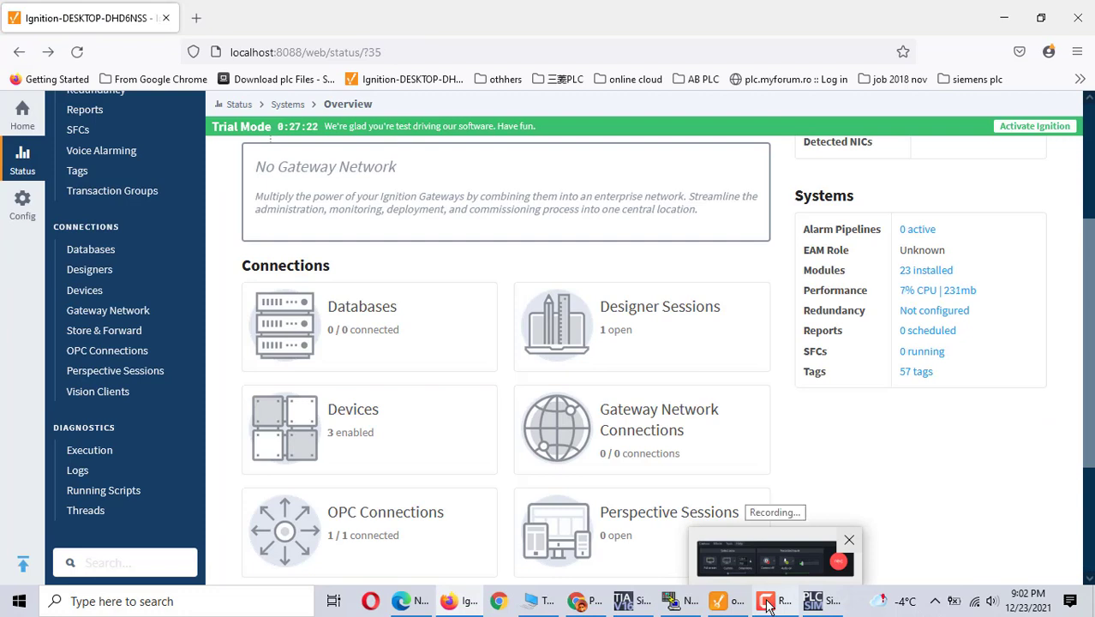
pyautogui.click(769, 604)
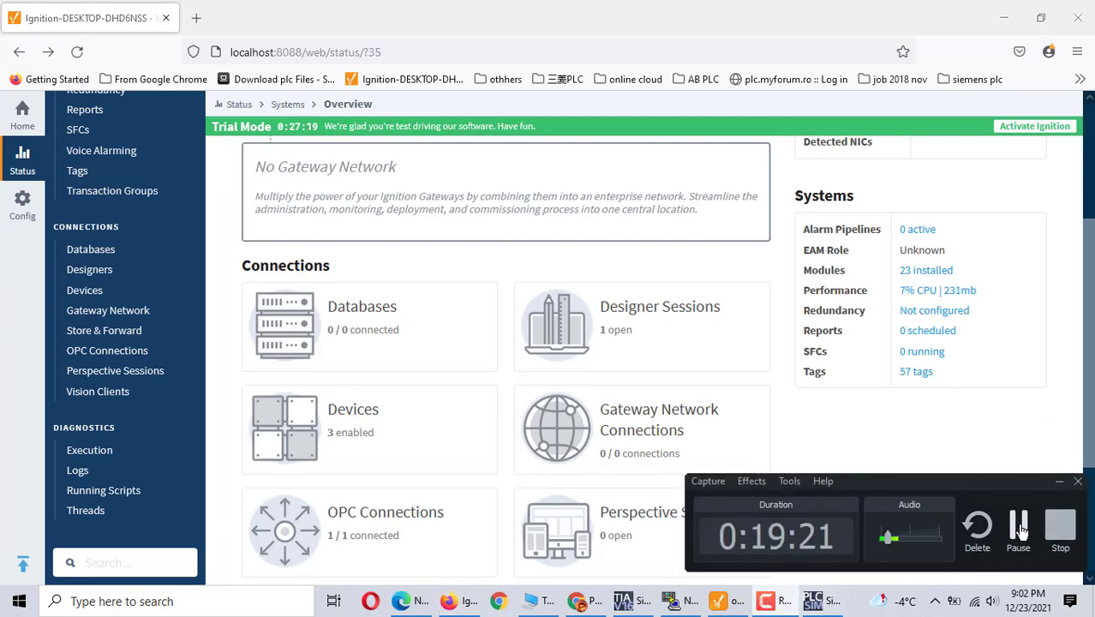